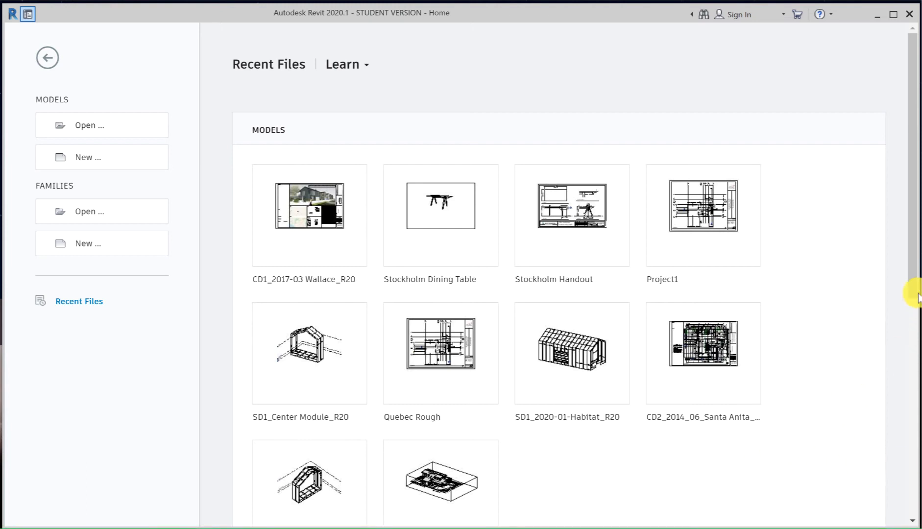
# Step: Open the Stockholm furniture family from the recent family files
pyautogui.click(912, 289)
pyautogui.moveTo(908, 379); pyautogui.dragTo(906, 519)
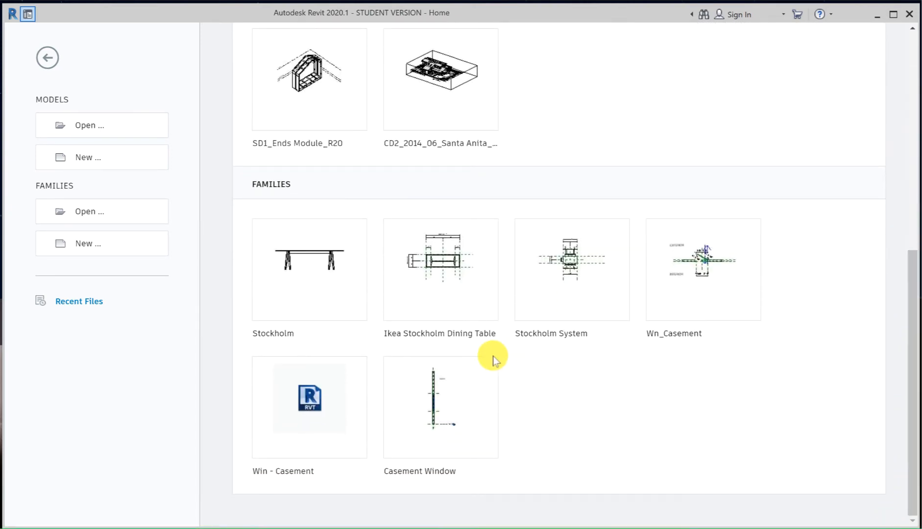
pyautogui.click(317, 287)
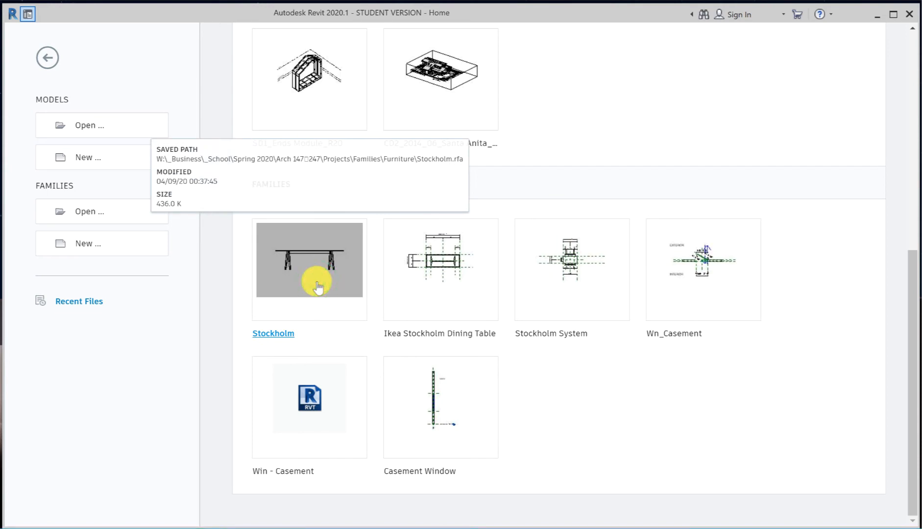
pyautogui.click(317, 286)
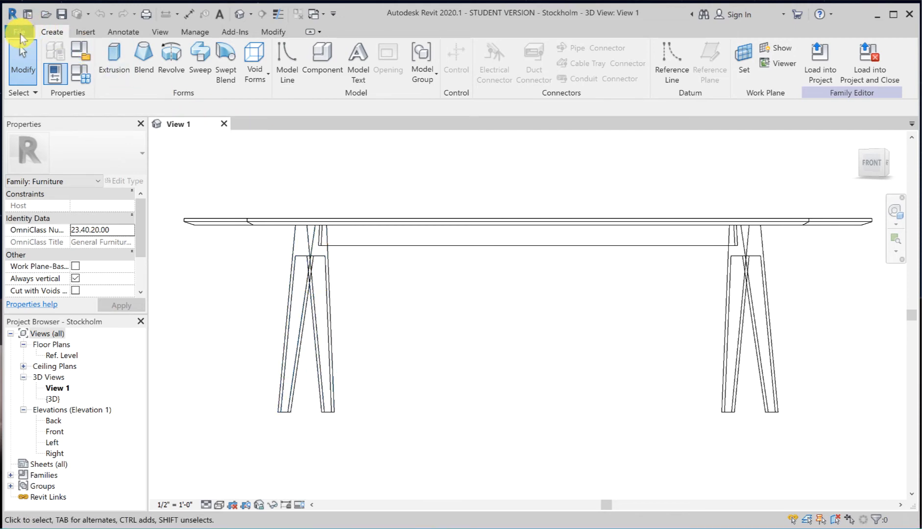
# Step: Save the family as Stockholm_system.rfa in the Furniture System folder
pyautogui.click(20, 34)
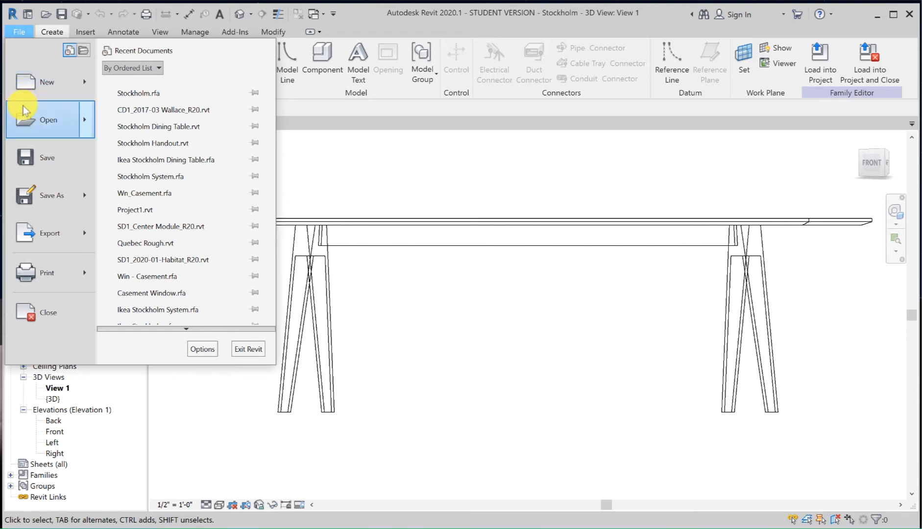
pyautogui.moveTo(33, 191)
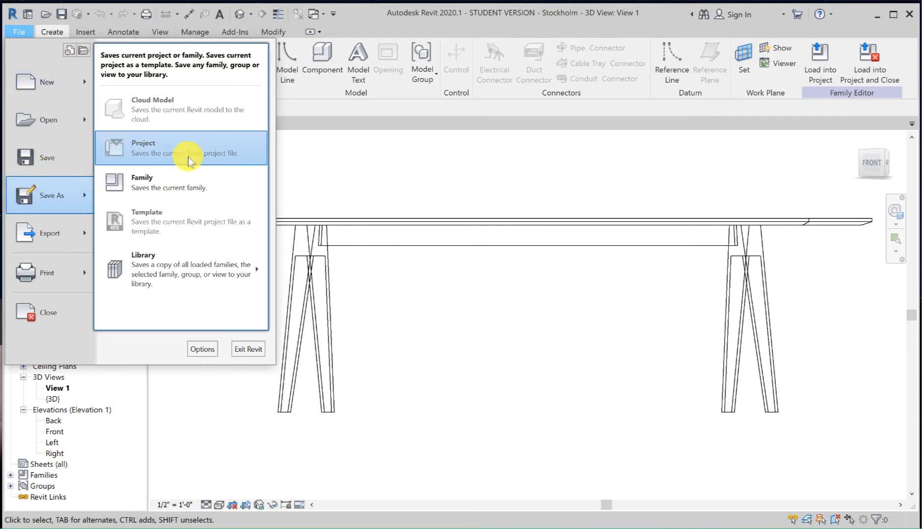
pyautogui.click(188, 194)
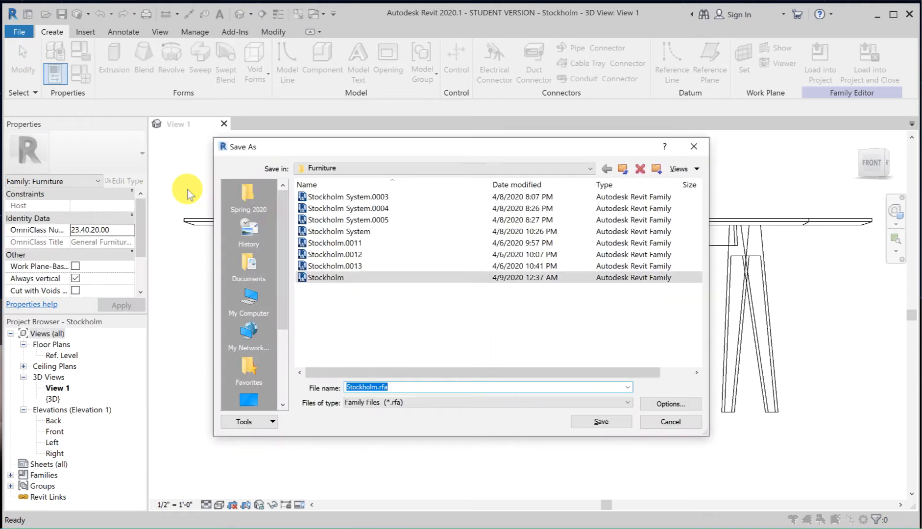
pyautogui.click(361, 169)
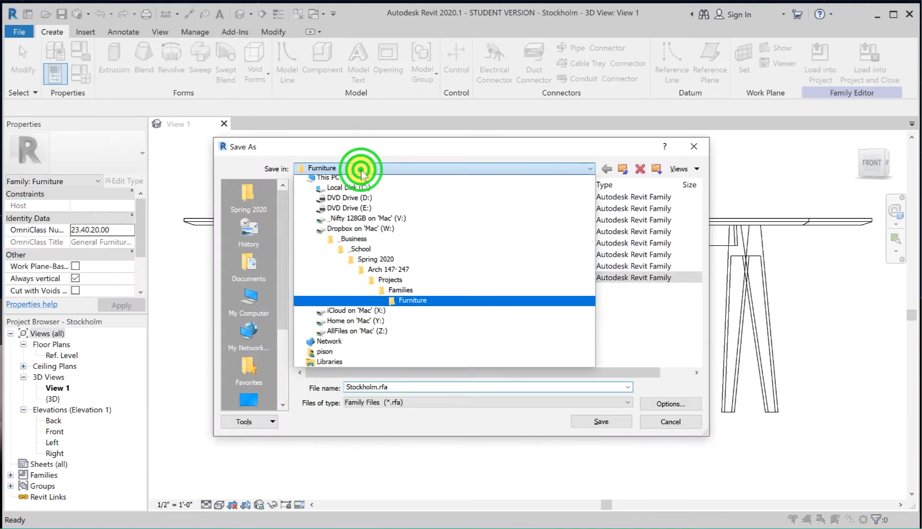
pyautogui.click(401, 304)
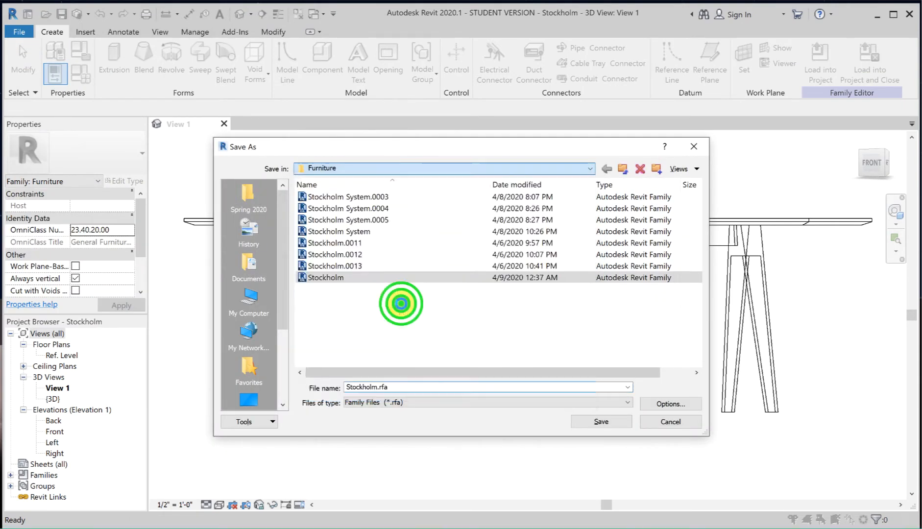
pyautogui.doubleClick(347, 220)
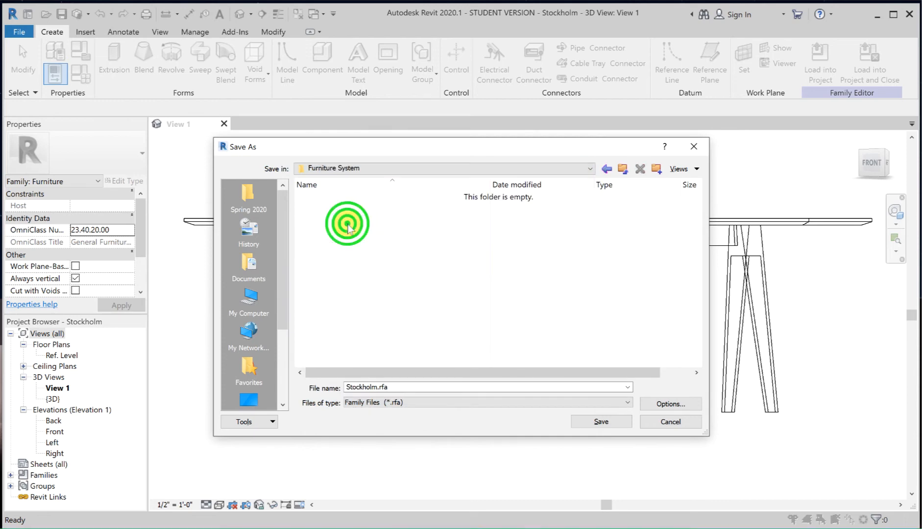
pyautogui.click(376, 387)
pyautogui.click(376, 387)
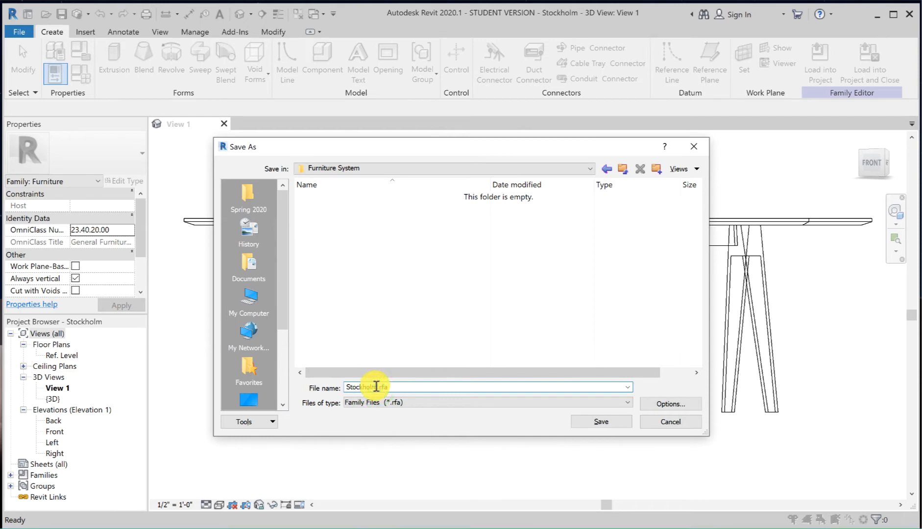
pyautogui.write('_sys')
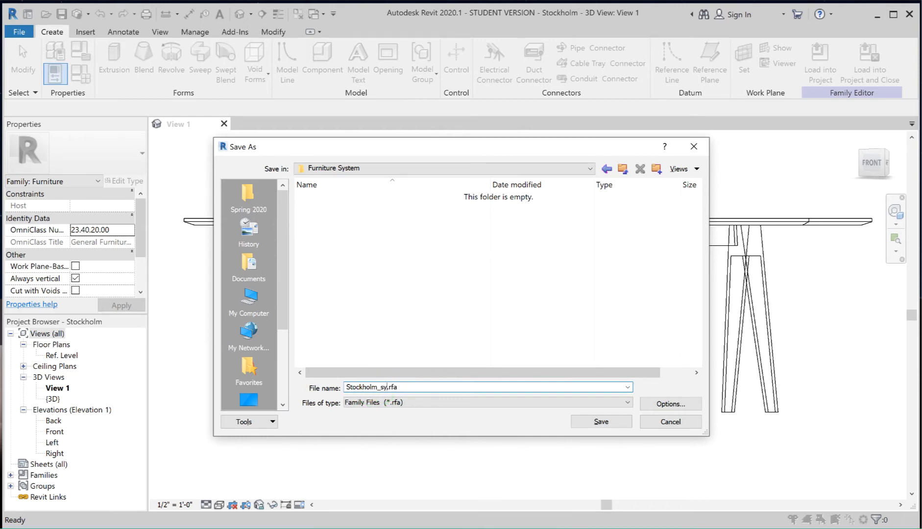
pyautogui.write('tem')
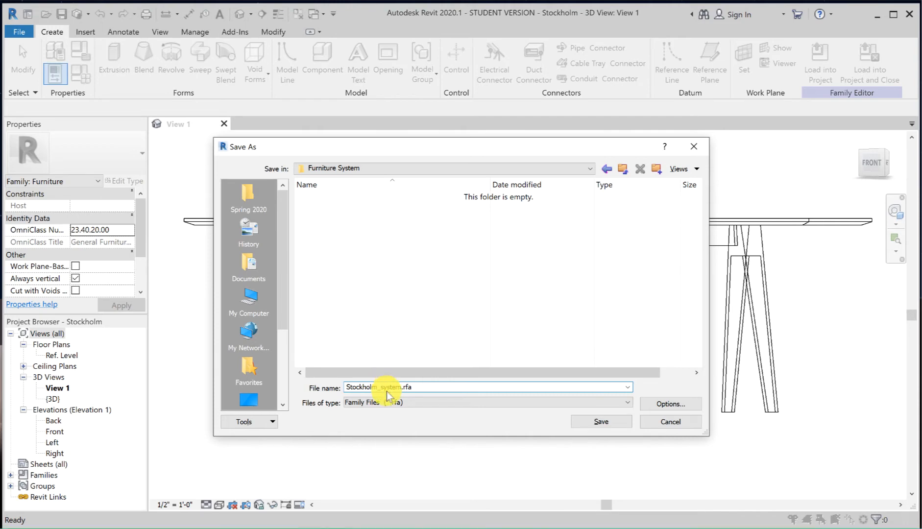
pyautogui.click(591, 420)
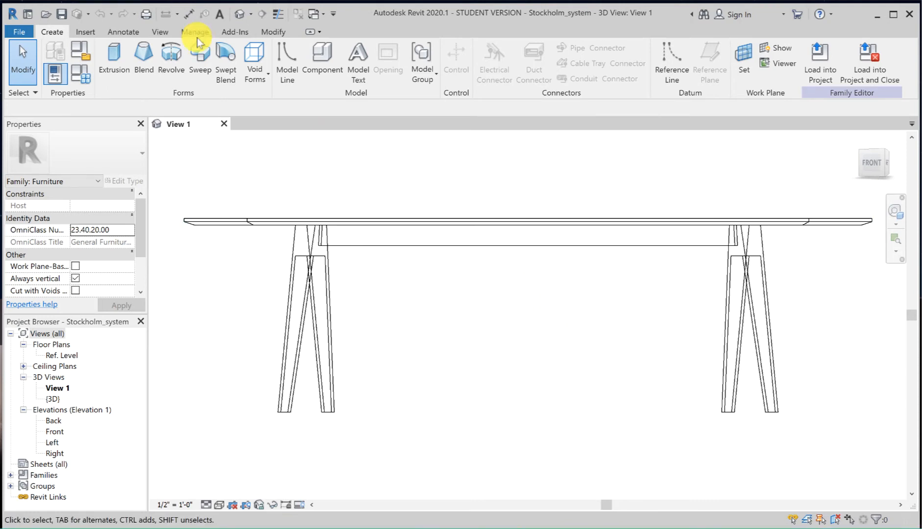
# Step: Change the family category from Furniture to Furniture Systems
pyautogui.click(84, 51)
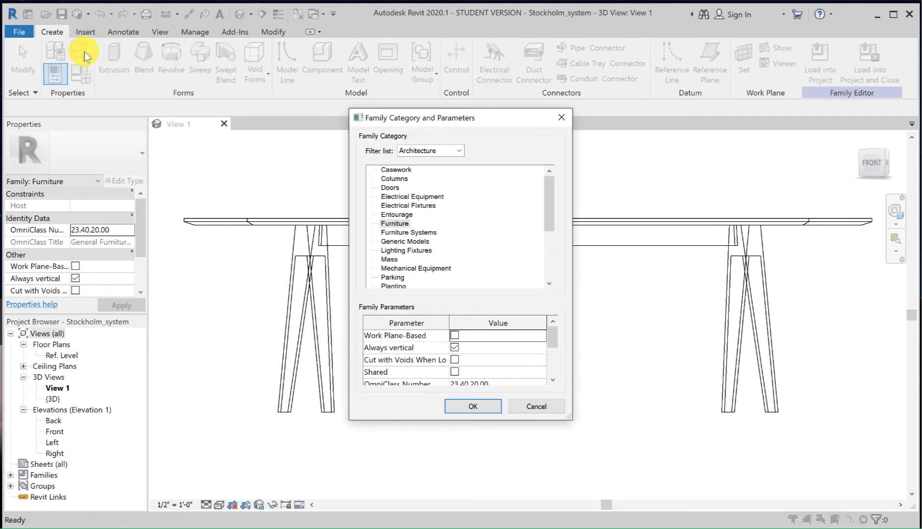
pyautogui.click(401, 234)
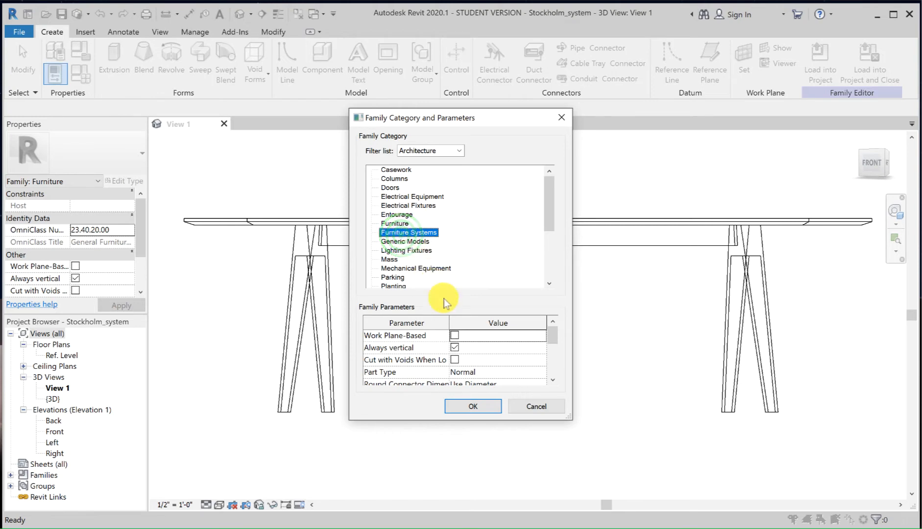
pyautogui.click(472, 408)
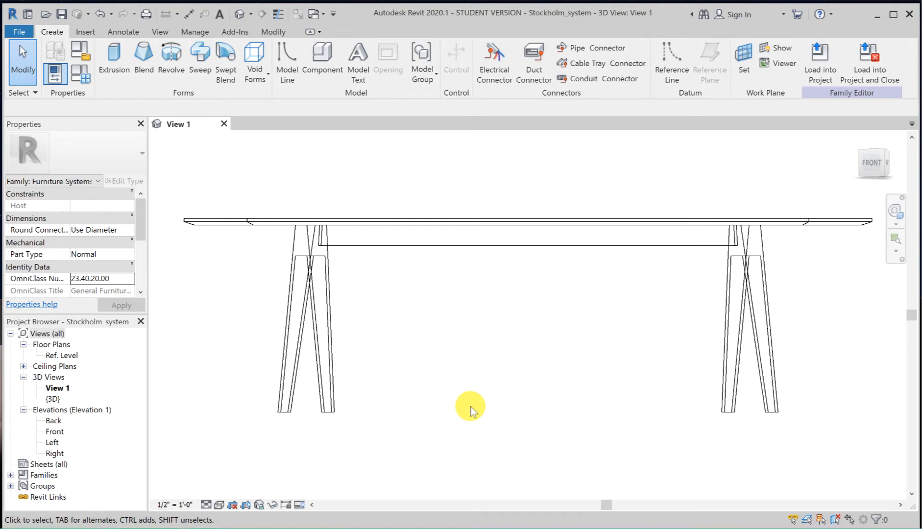
# Step: Load the Chair-Breuer family from the Seating subfolder of the US Imperial library's Furniture folder
pyautogui.click(87, 31)
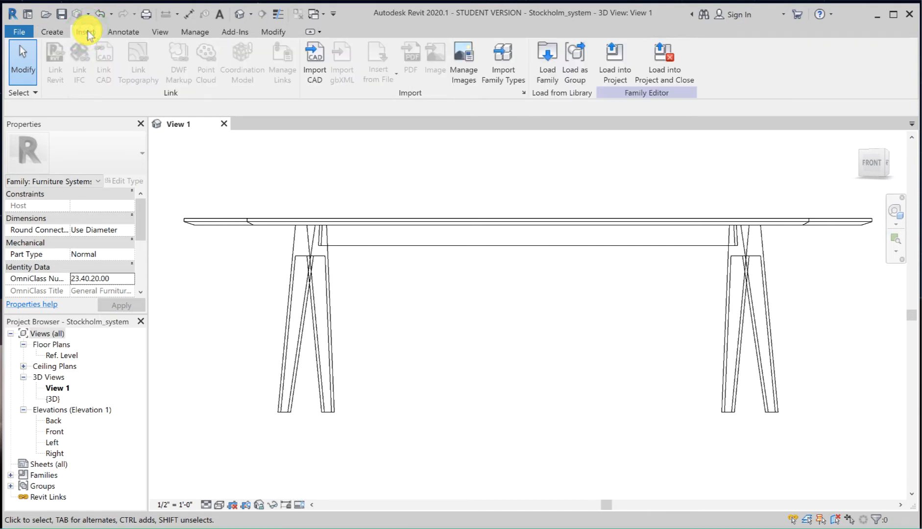
pyautogui.click(539, 80)
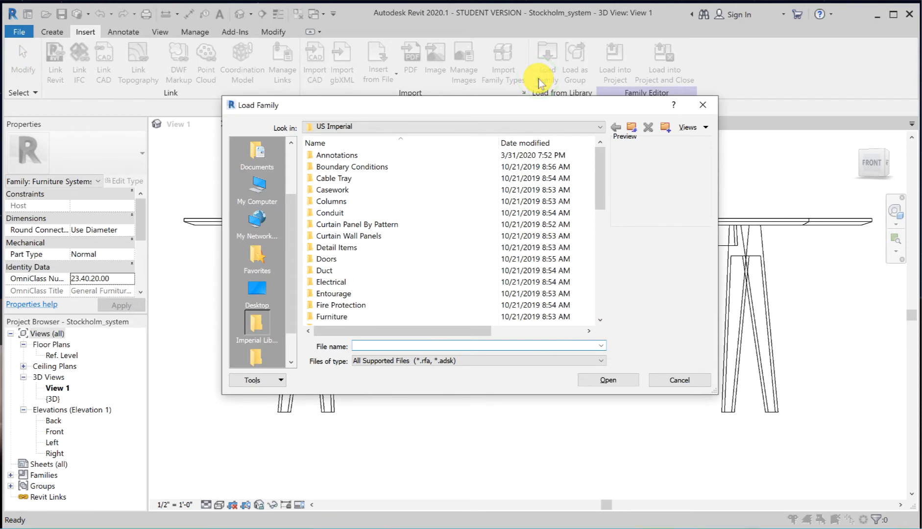
pyautogui.moveTo(598, 168); pyautogui.dragTo(597, 193)
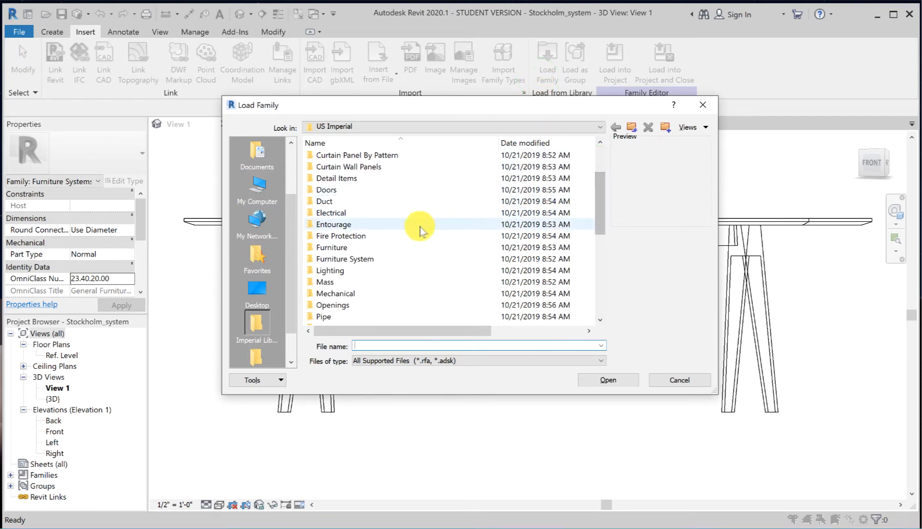
pyautogui.doubleClick(392, 247)
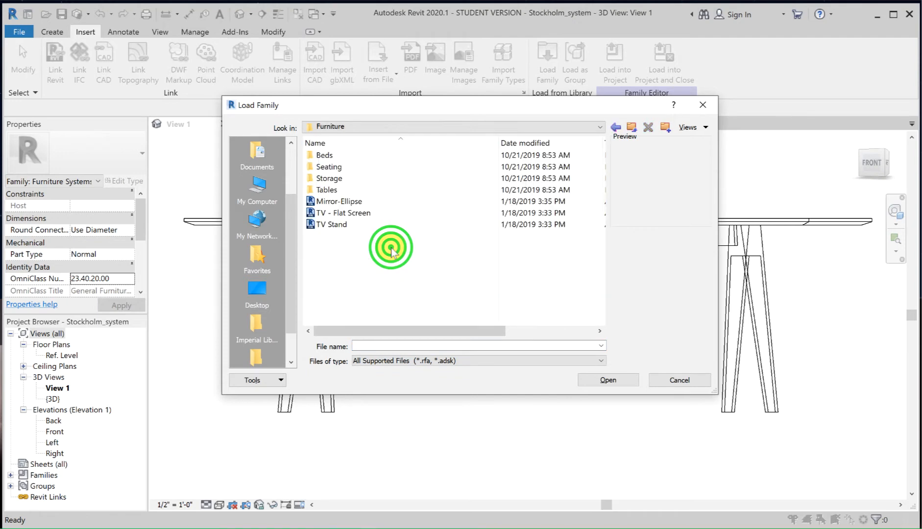
pyautogui.doubleClick(335, 171)
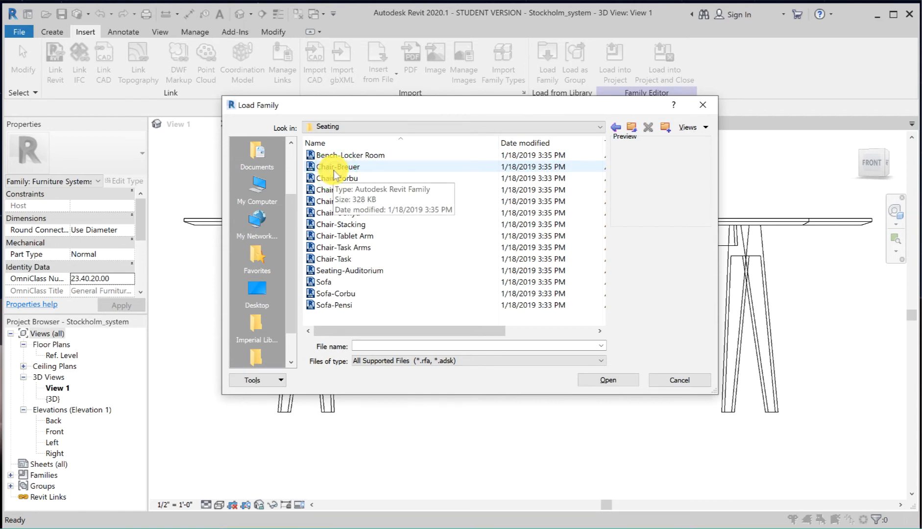
pyautogui.click(333, 168)
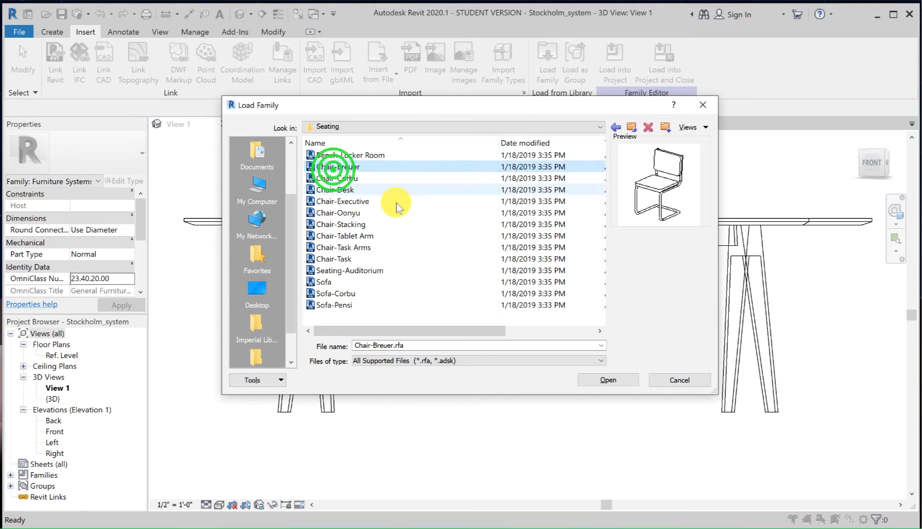
pyautogui.click(612, 382)
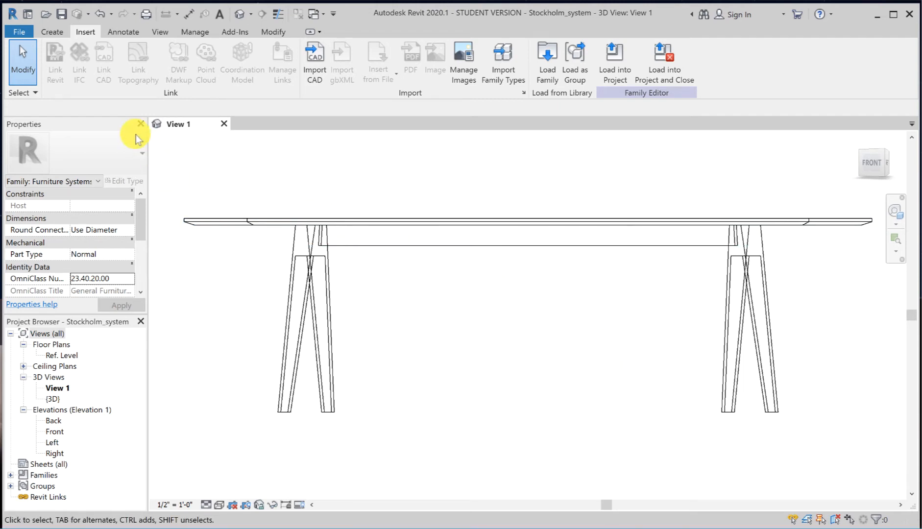
pyautogui.click(52, 32)
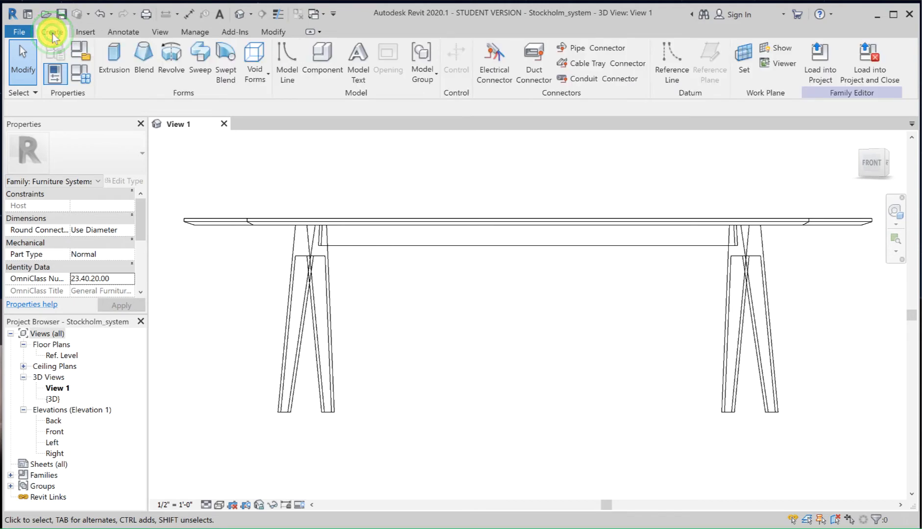
pyautogui.click(323, 68)
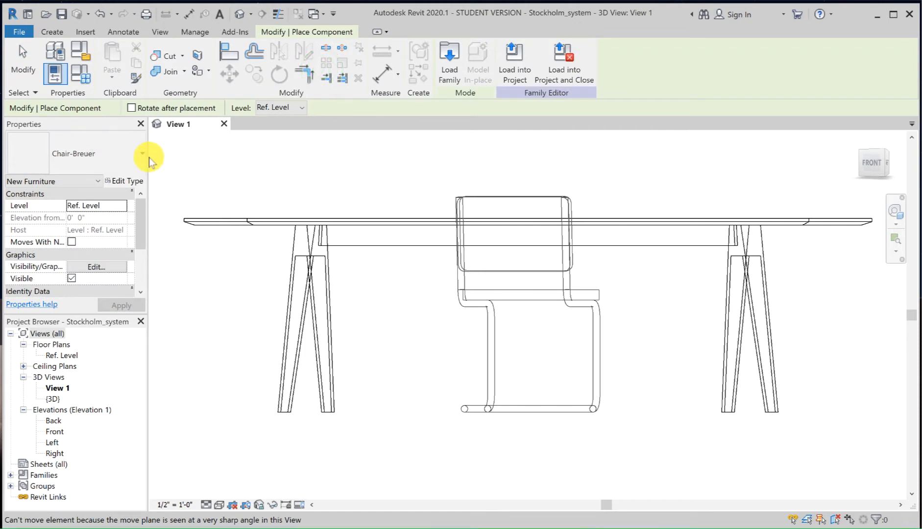
pyautogui.click(78, 158)
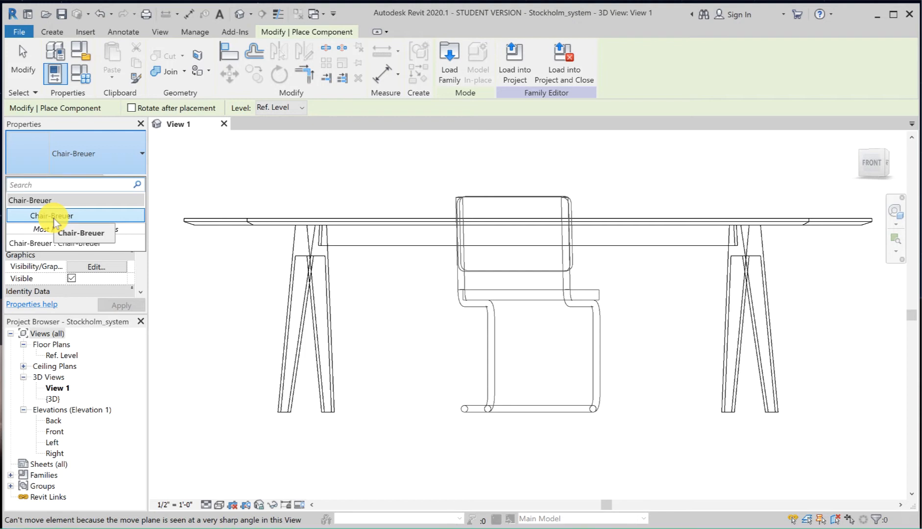
# Step: In the Ref. Level floor plan, place one Chair-Breuer below the table, about 3'-0" from its long centerline and 2'-11" from its right edge
pyautogui.doubleClick(60, 356)
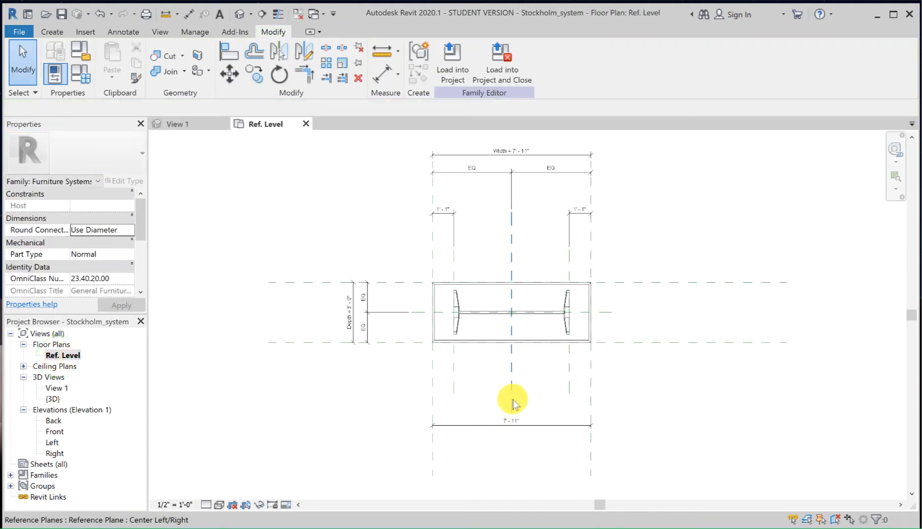
pyautogui.click(50, 32)
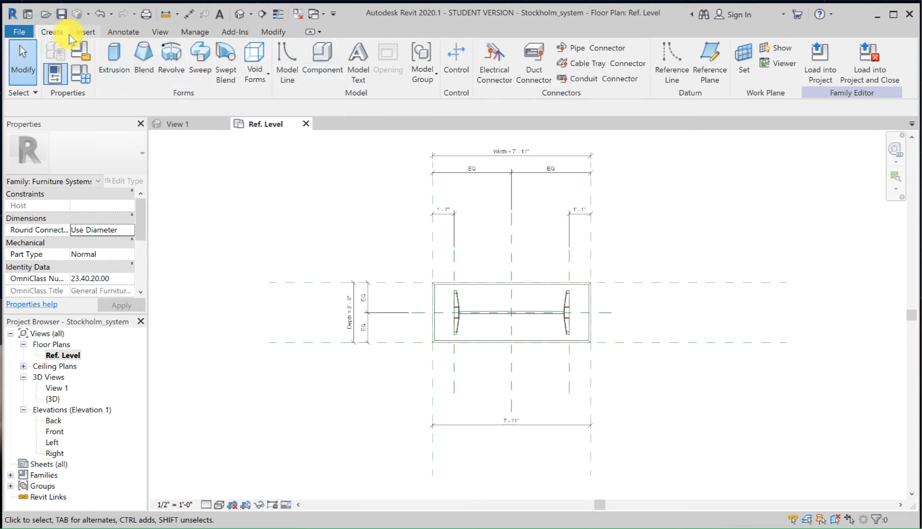
pyautogui.click(323, 70)
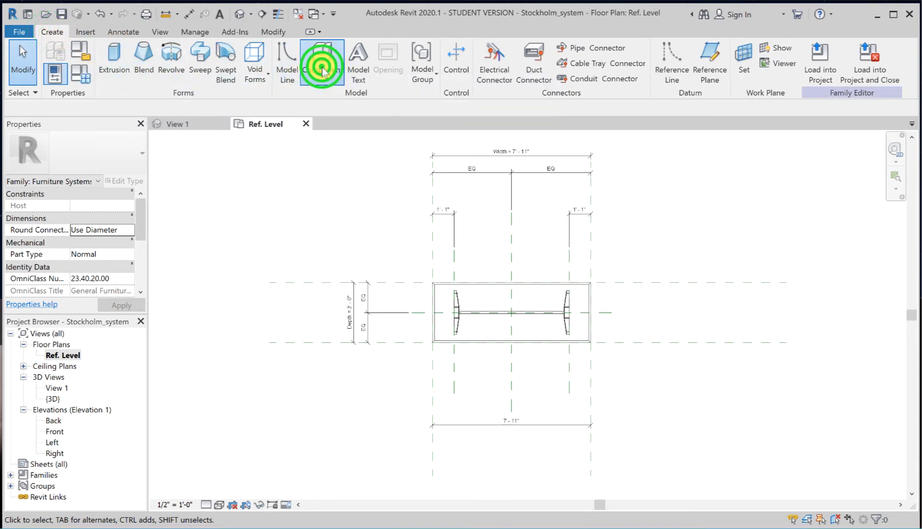
pyautogui.click(101, 156)
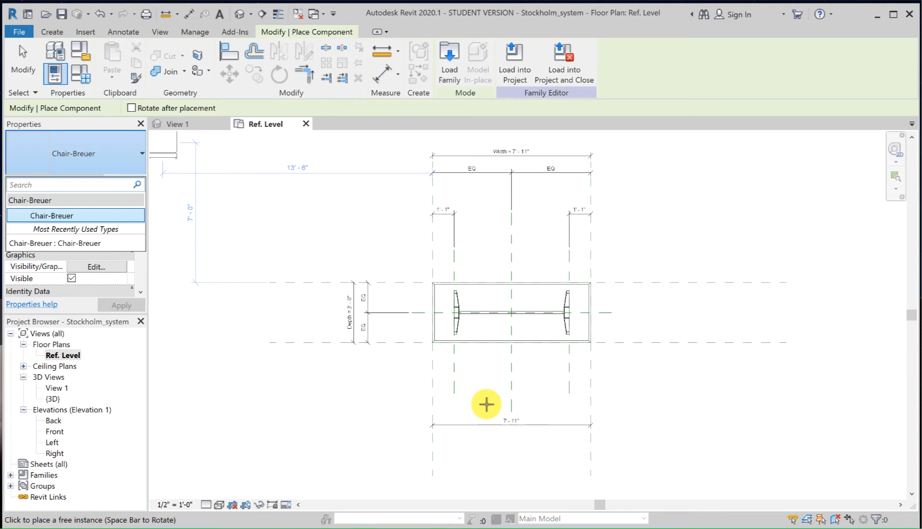
pyautogui.click(50, 216)
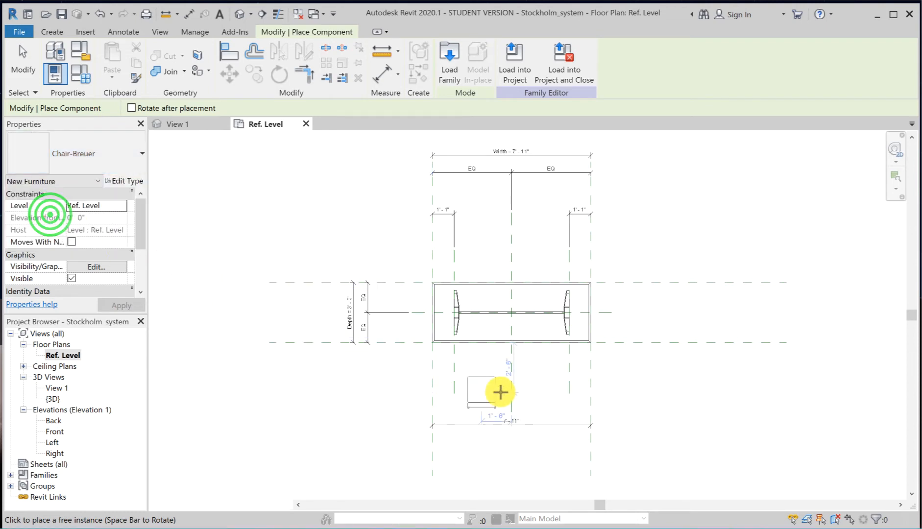
pyautogui.scroll(3, 545, 397)
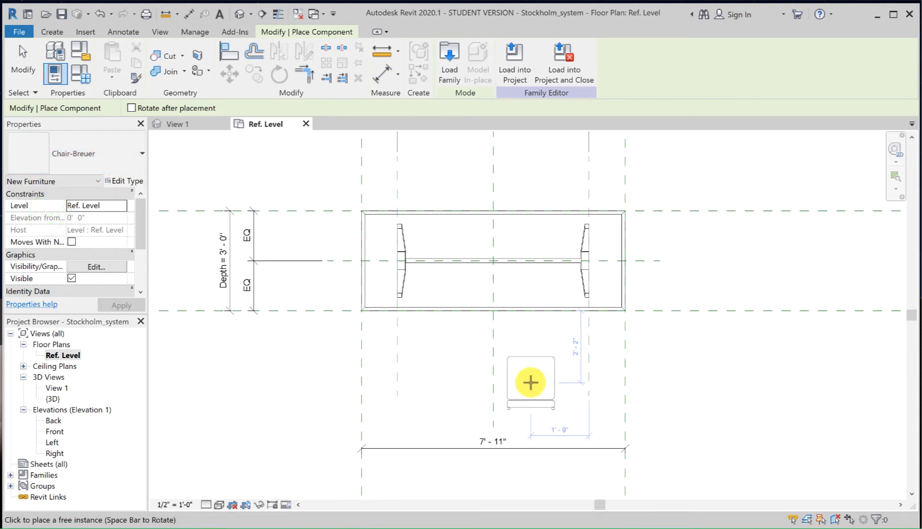
pyautogui.scroll(4, 531, 383)
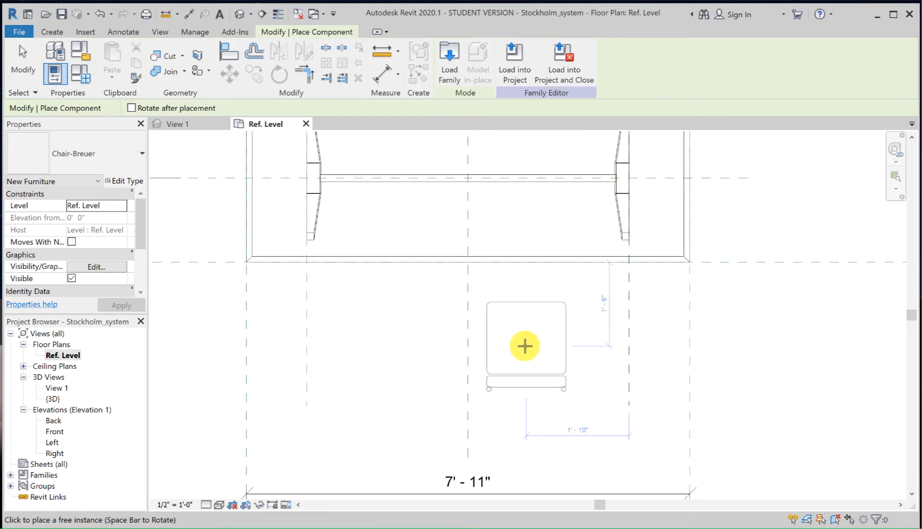
pyautogui.click(524, 346)
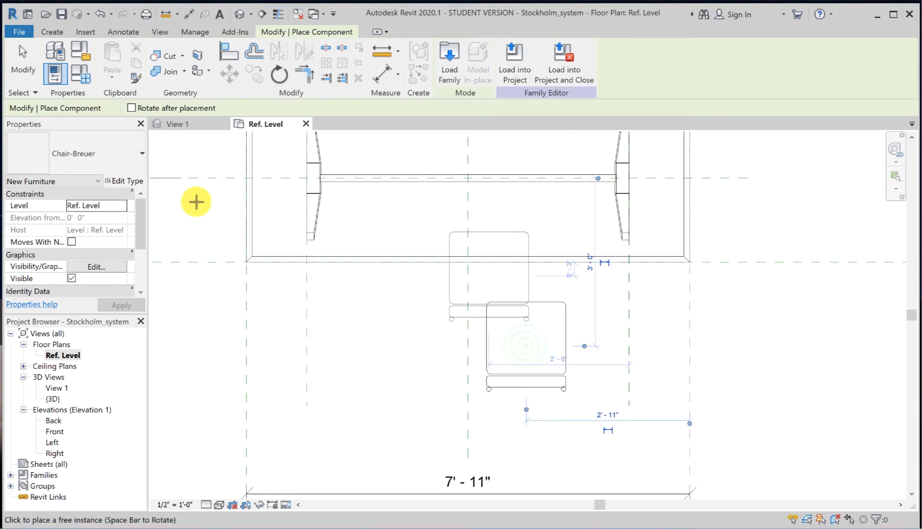
pyautogui.click(18, 71)
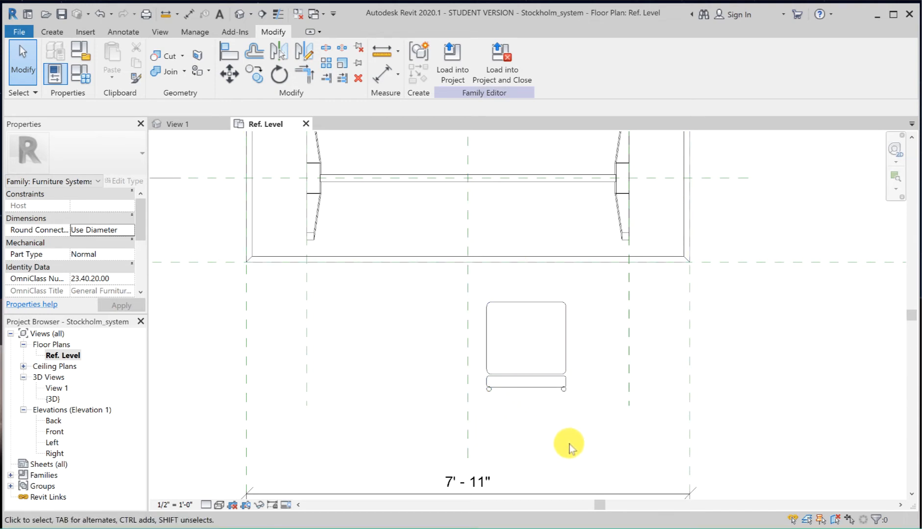
# Step: Align the chair's left/right center with the table's Center Left/Right reference plane and lock the alignment
pyautogui.press('a')
pyautogui.press('l')
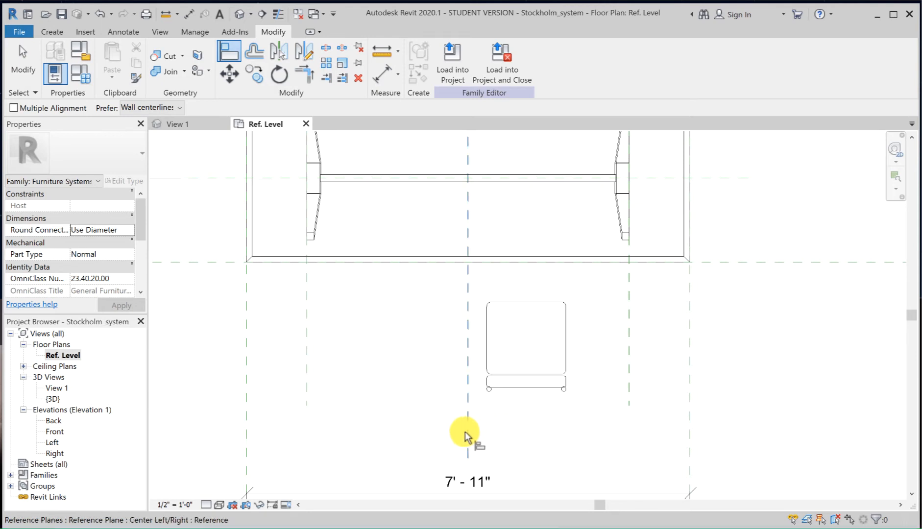
pyautogui.click(468, 434)
pyautogui.click(526, 357)
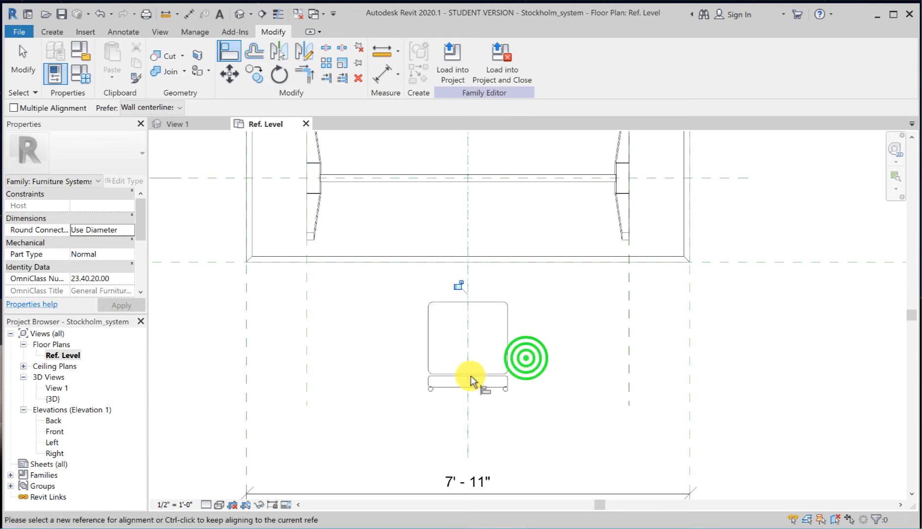
pyautogui.click(459, 288)
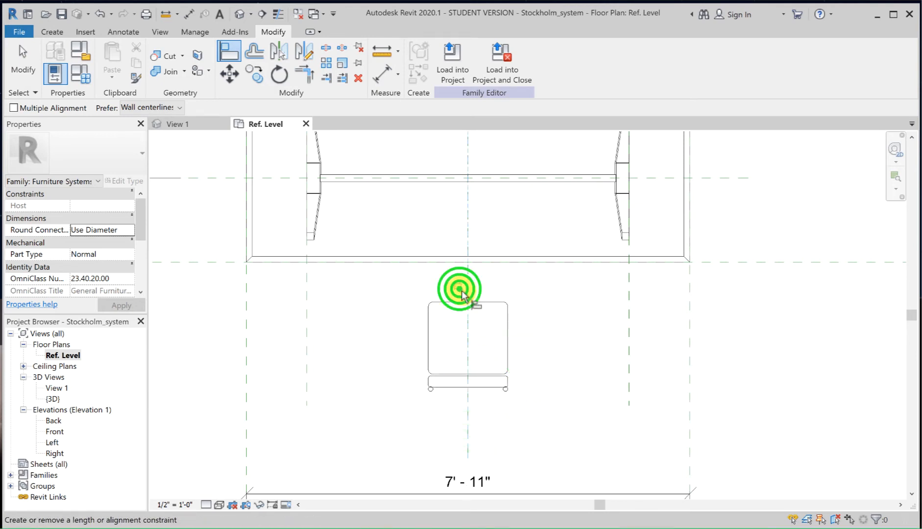
# Step: Align the chair's front/back center with the table's Front reference plane and lock the alignment
pyautogui.click(783, 264)
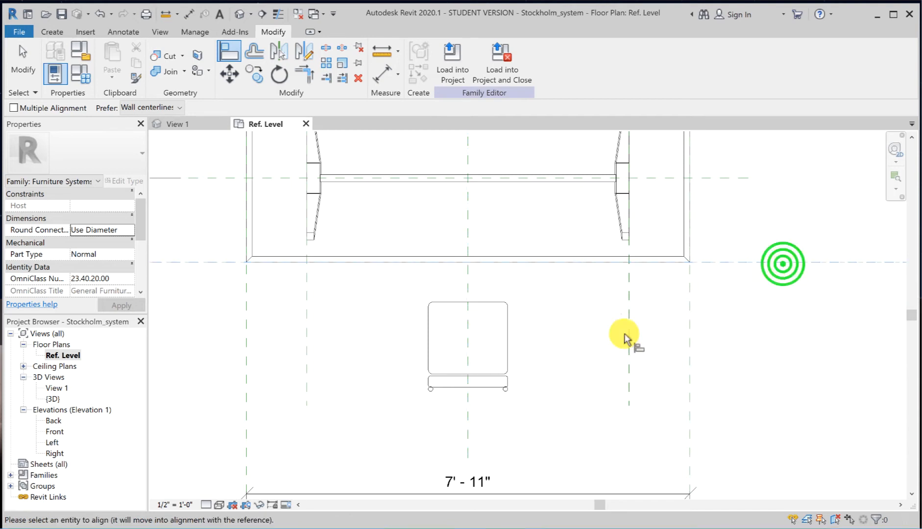
pyautogui.click(478, 340)
pyautogui.click(515, 272)
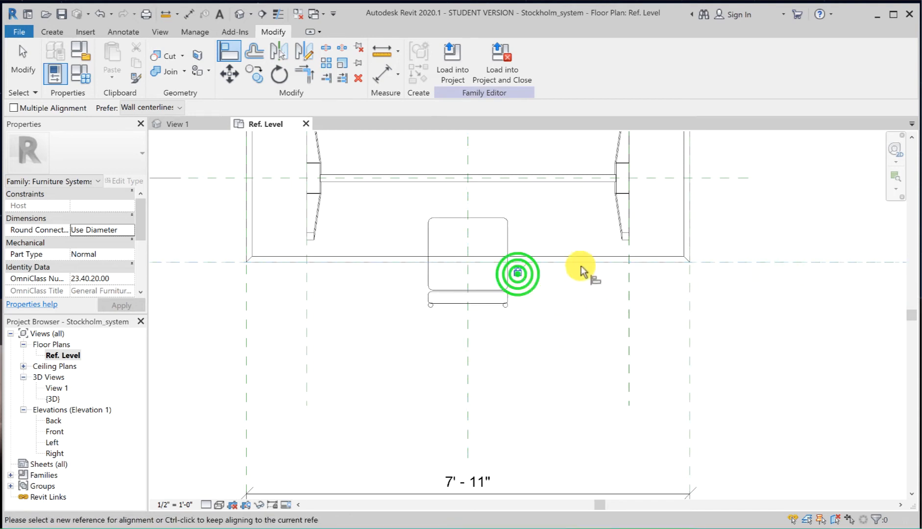
pyautogui.click(21, 66)
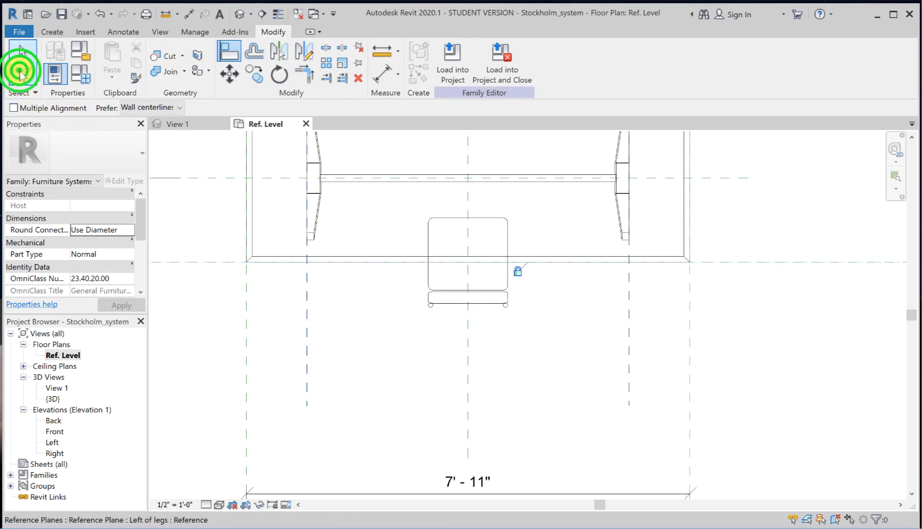
pyautogui.click(545, 378)
# Step: Flex the family by applying the Small type and returning to Large to check that the centered chair follows the table edge
pyautogui.scroll(-2, 545, 377)
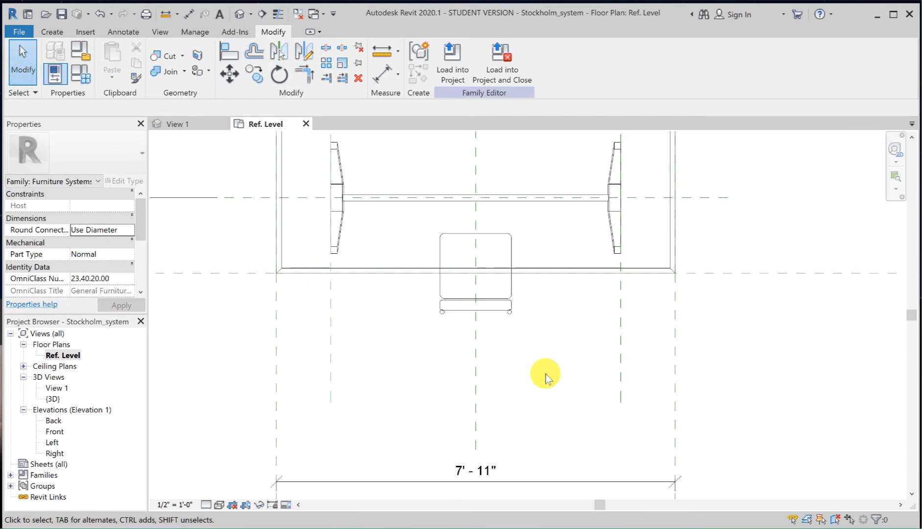
pyautogui.moveTo(546, 377); pyautogui.dragTo(595, 410, button='middle')
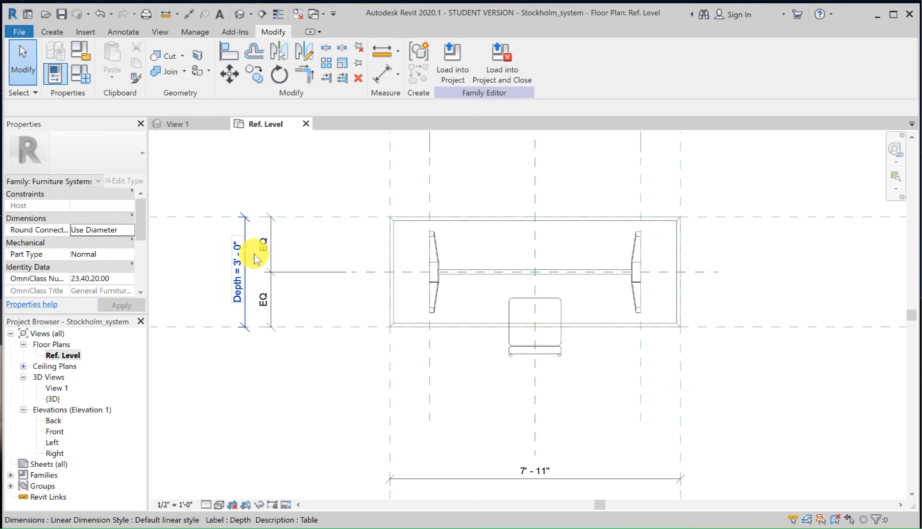
pyautogui.click(78, 75)
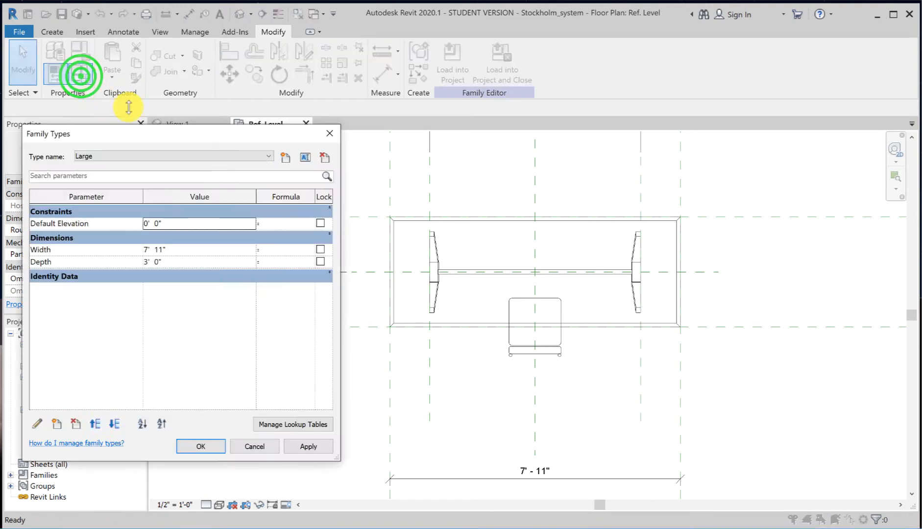
pyautogui.click(176, 156)
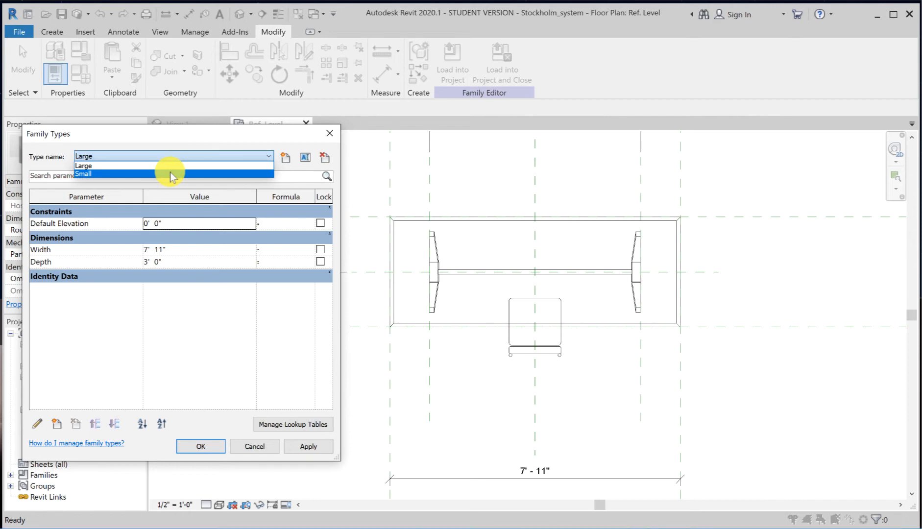
pyautogui.click(172, 174)
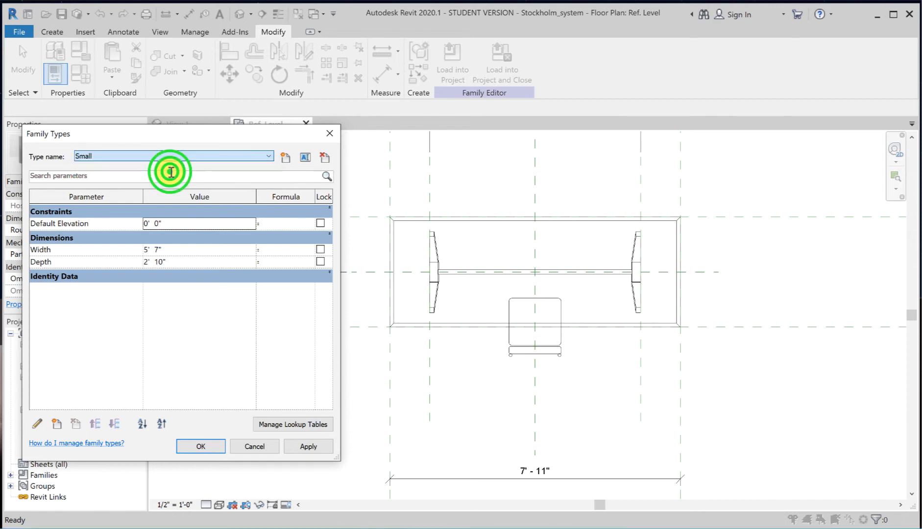
pyautogui.click(308, 447)
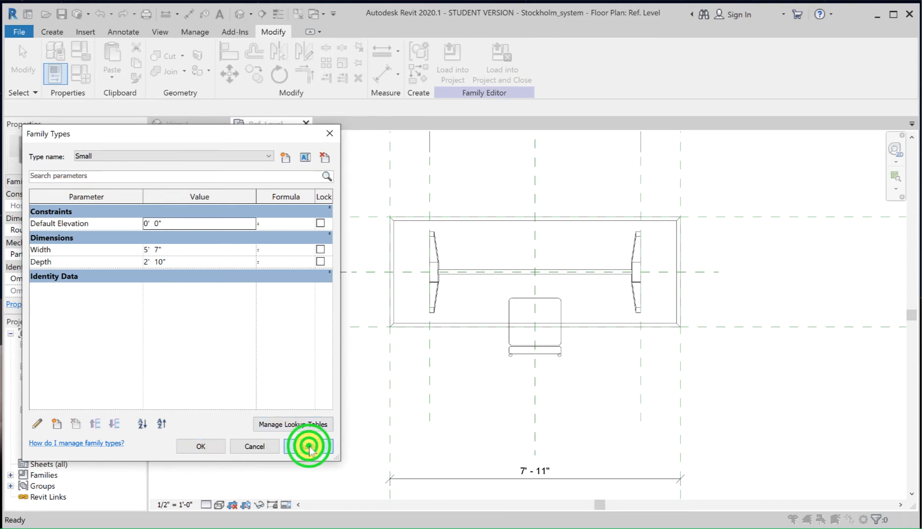
pyautogui.click(239, 157)
pyautogui.click(202, 169)
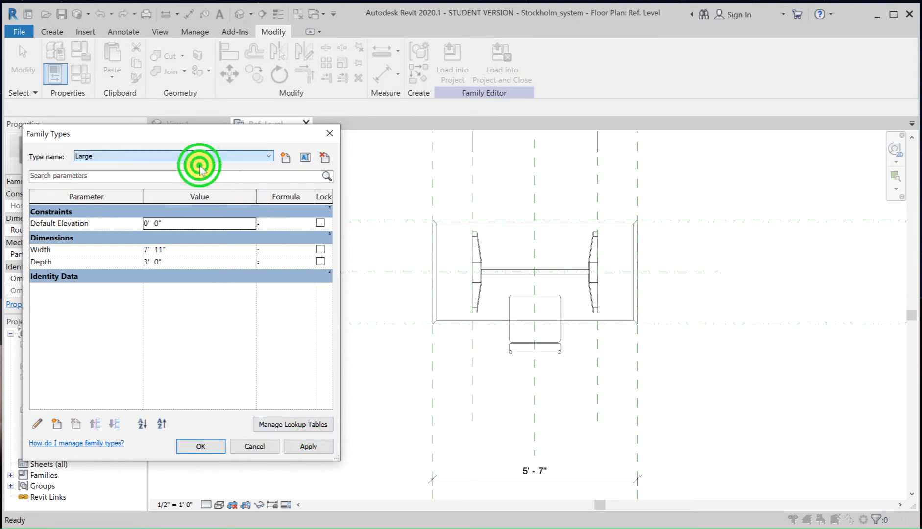
pyautogui.click(306, 447)
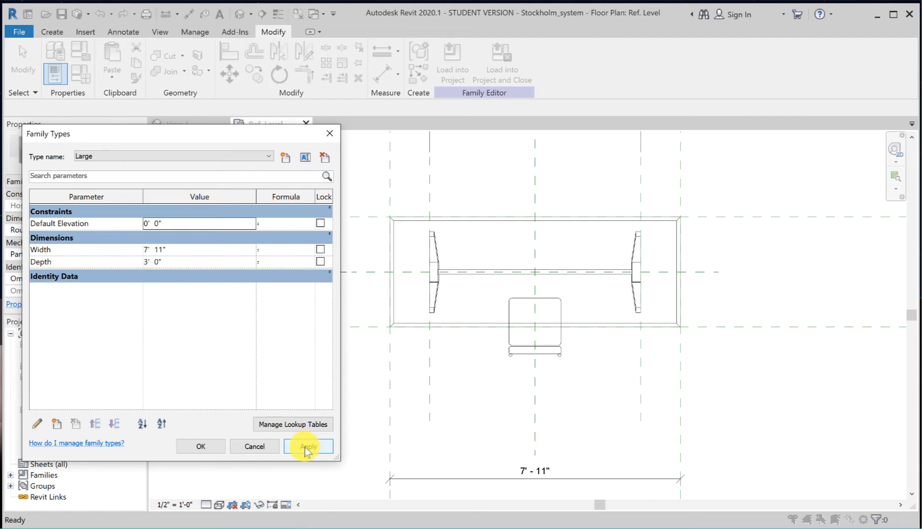
pyautogui.click(204, 446)
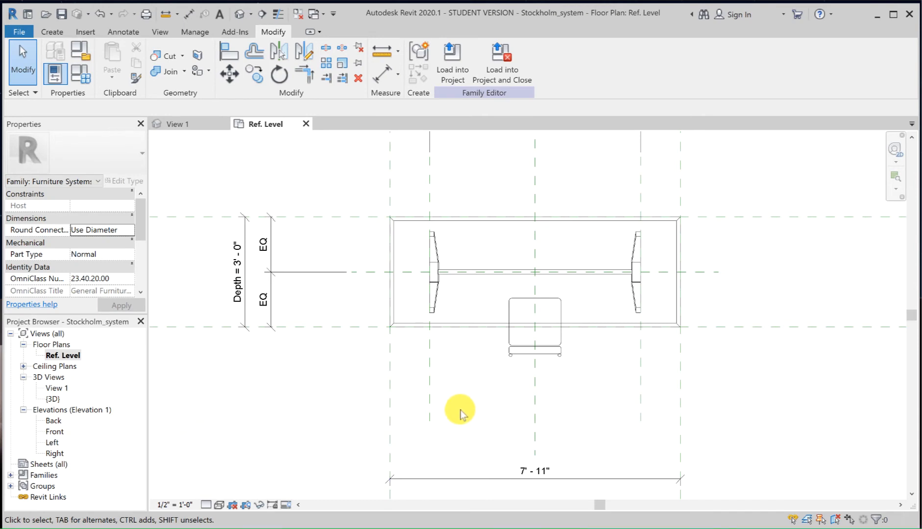
# Step: Place a second Chair-Breuer below the table, about 2'-3" left of the center plane and 2'-11" below the table's long centerline
pyautogui.click(55, 34)
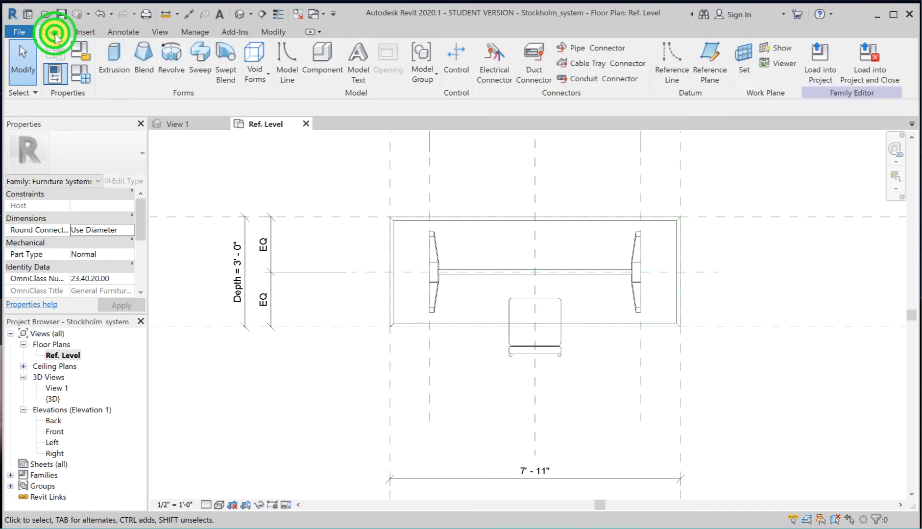
pyautogui.click(312, 62)
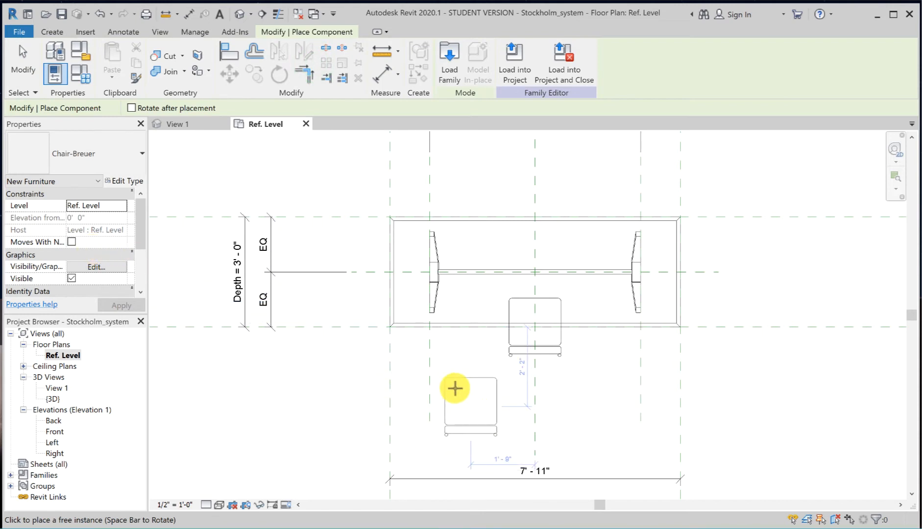
pyautogui.click(450, 378)
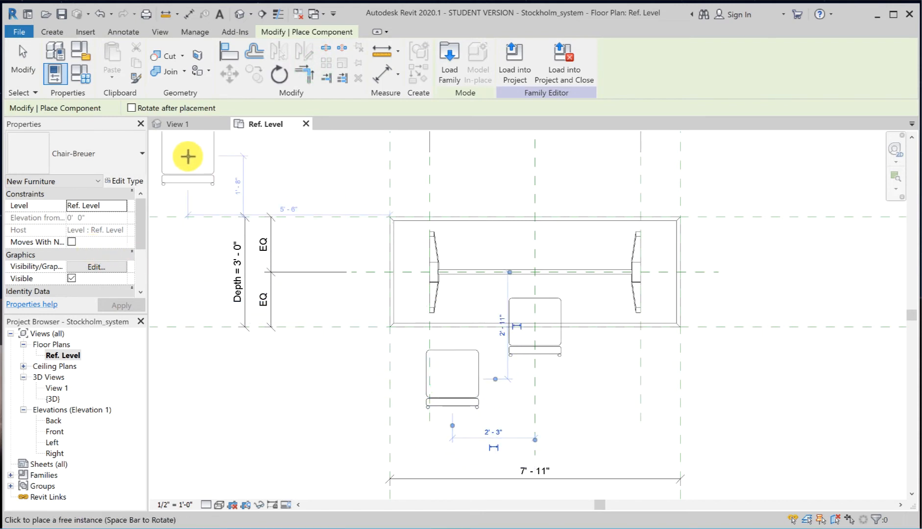
pyautogui.click(23, 61)
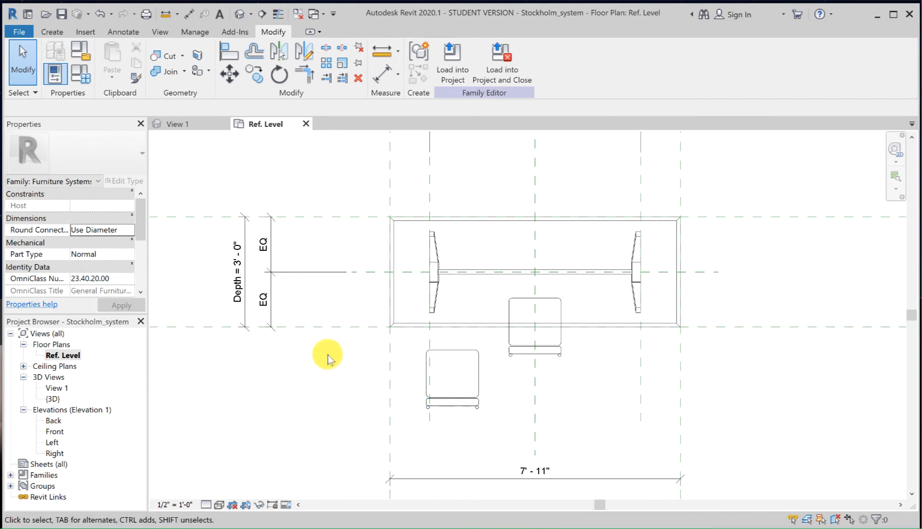
# Step: Align the second chair's front/back center with the table's Front reference plane and lock the alignment
pyautogui.press('a')
pyautogui.press('l')
pyautogui.click(325, 327)
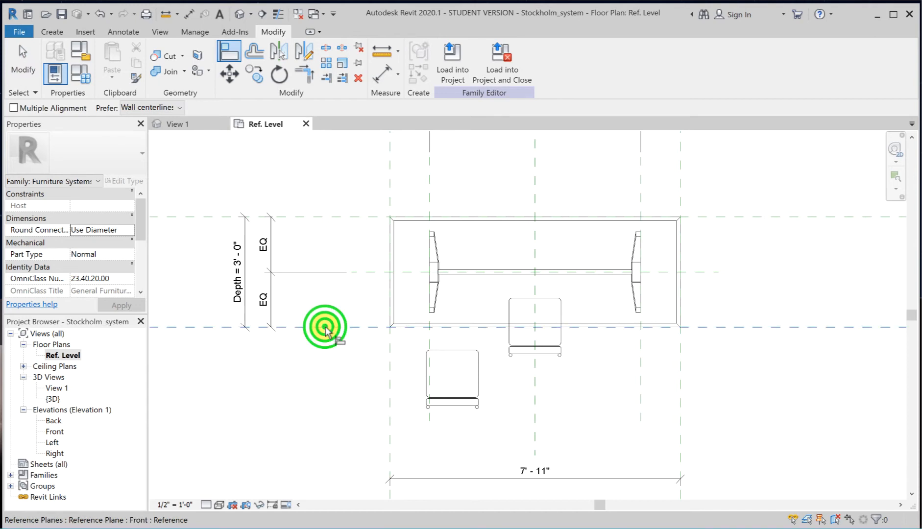
pyautogui.click(459, 377)
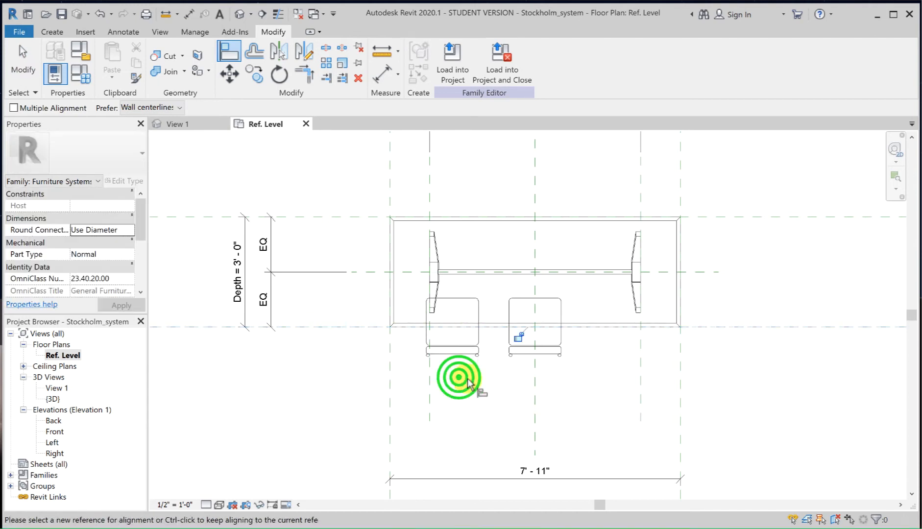
pyautogui.click(519, 337)
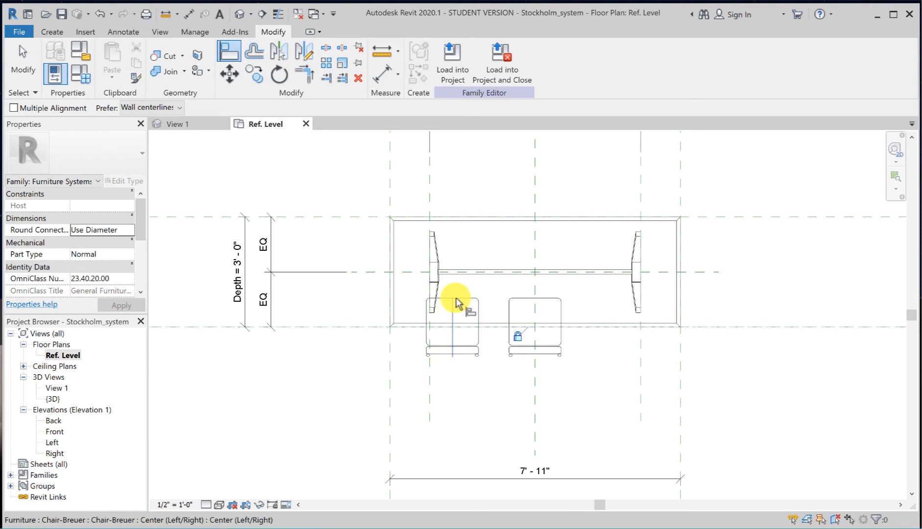
pyautogui.click(533, 396)
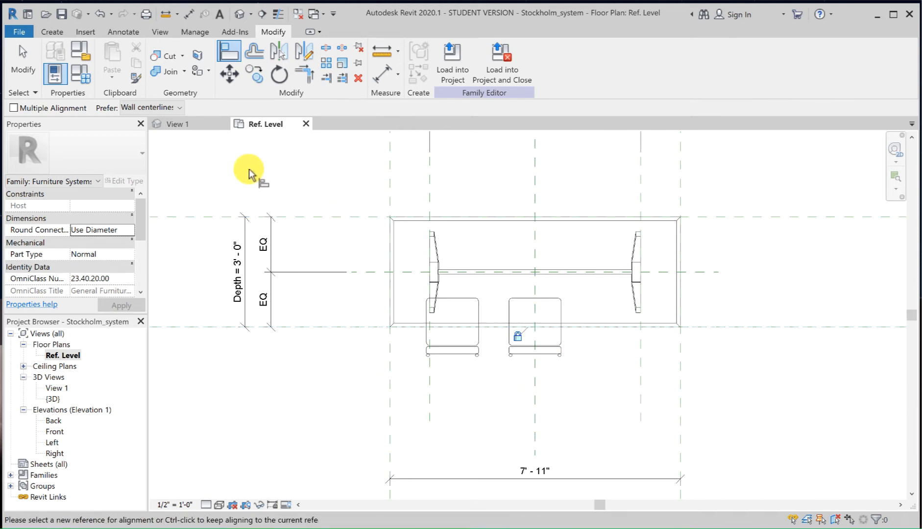
# Step: Add an aligned dimension across the table's left-edge plane, the second chair's center and the Center Left/Right plane, and make its segments equal
pyautogui.click(189, 15)
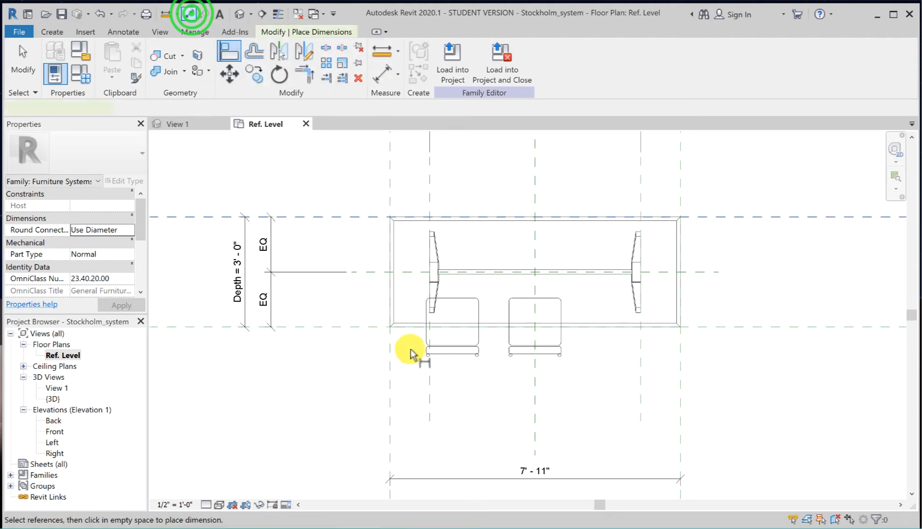
pyautogui.click(389, 395)
pyautogui.click(449, 344)
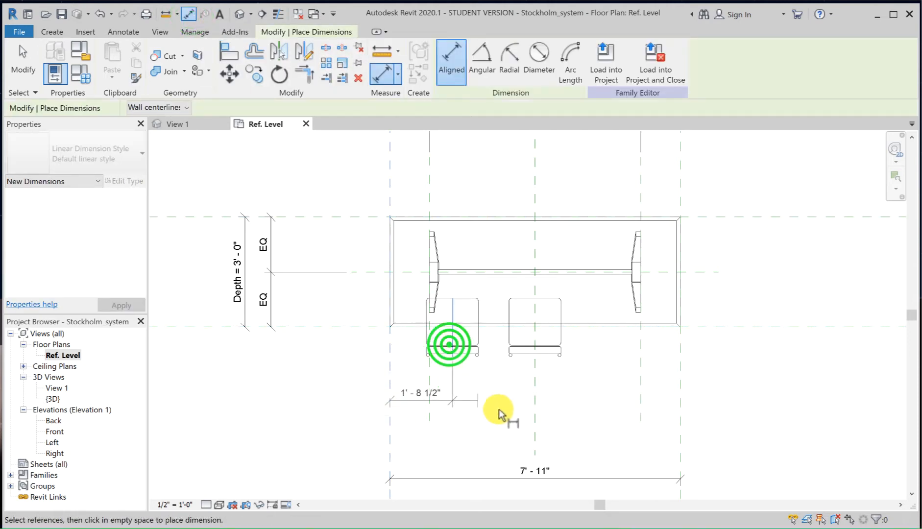
pyautogui.click(533, 402)
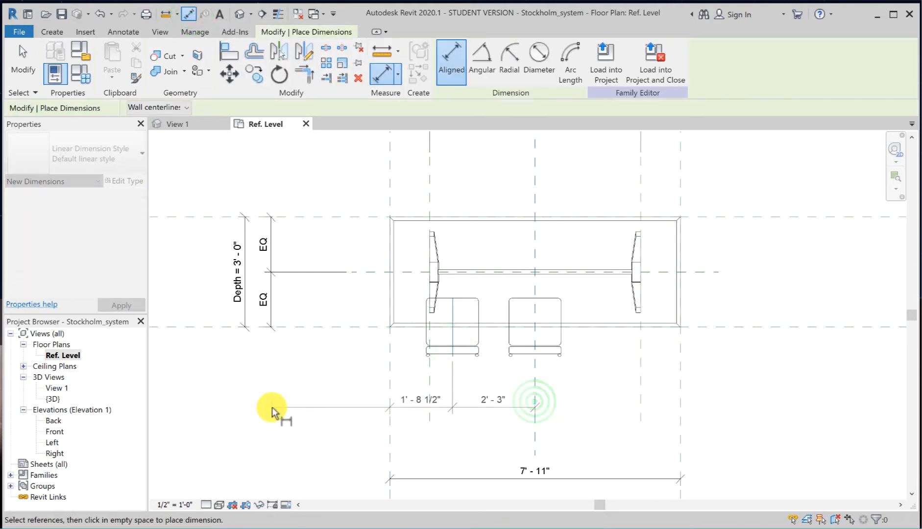
pyautogui.click(278, 450)
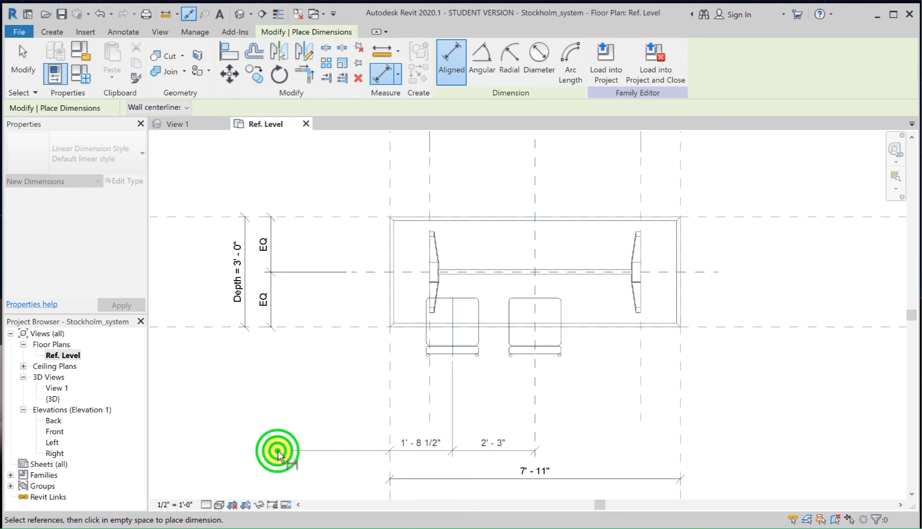
pyautogui.click(462, 414)
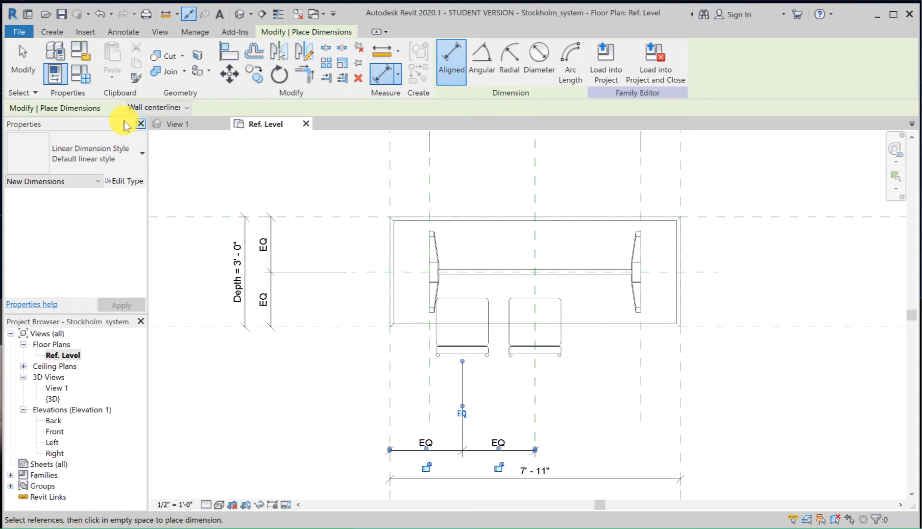
pyautogui.click(21, 67)
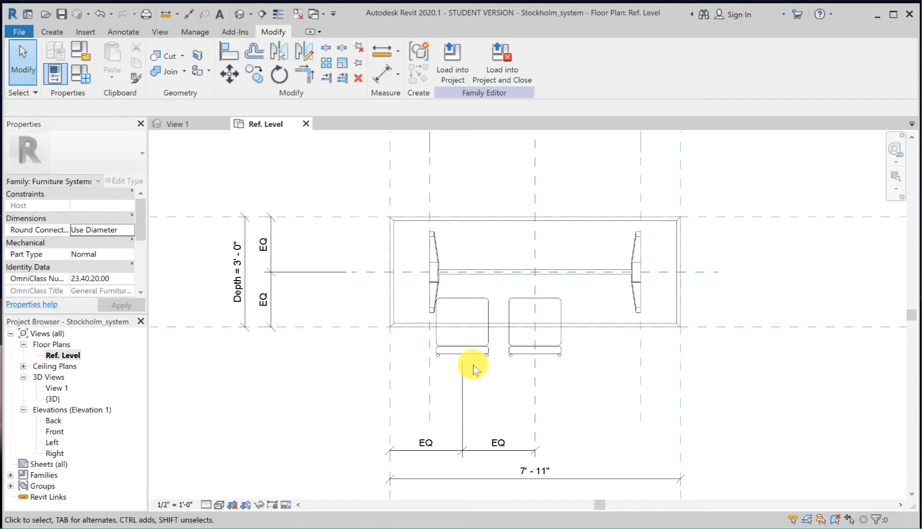
# Step: Flex the Small type and go back to Large to check the second chair's equal spacing
pyautogui.click(76, 72)
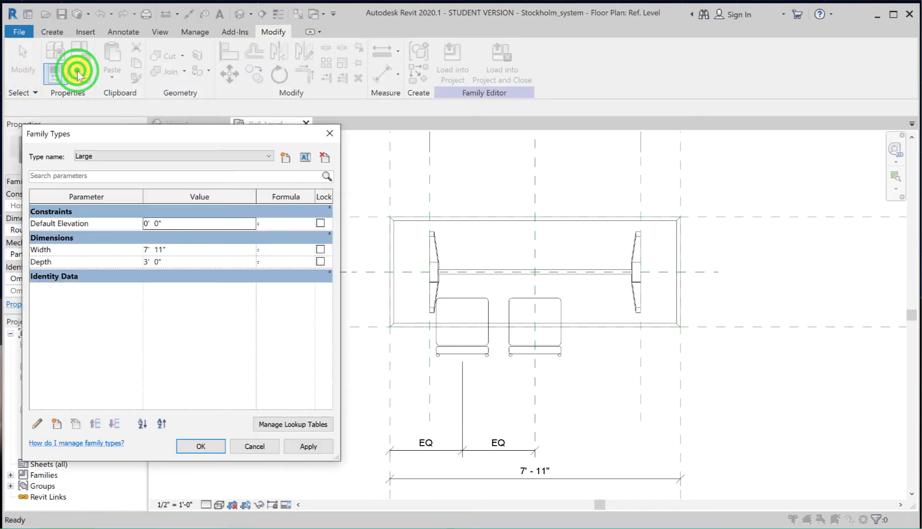
pyautogui.click(175, 156)
pyautogui.click(169, 169)
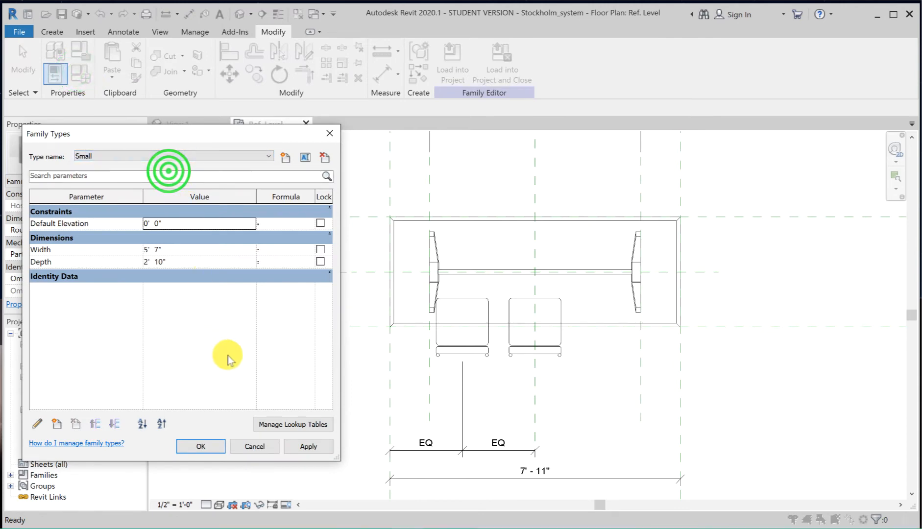
pyautogui.click(309, 446)
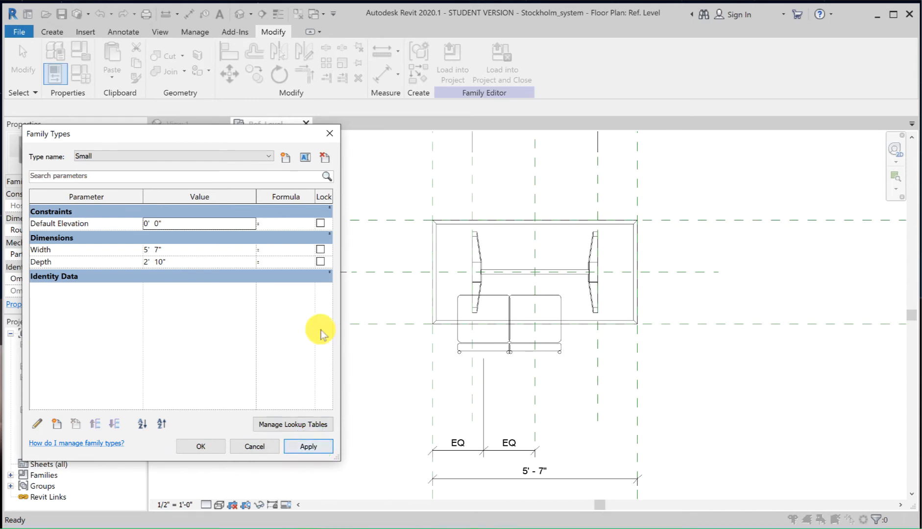
pyautogui.click(269, 156)
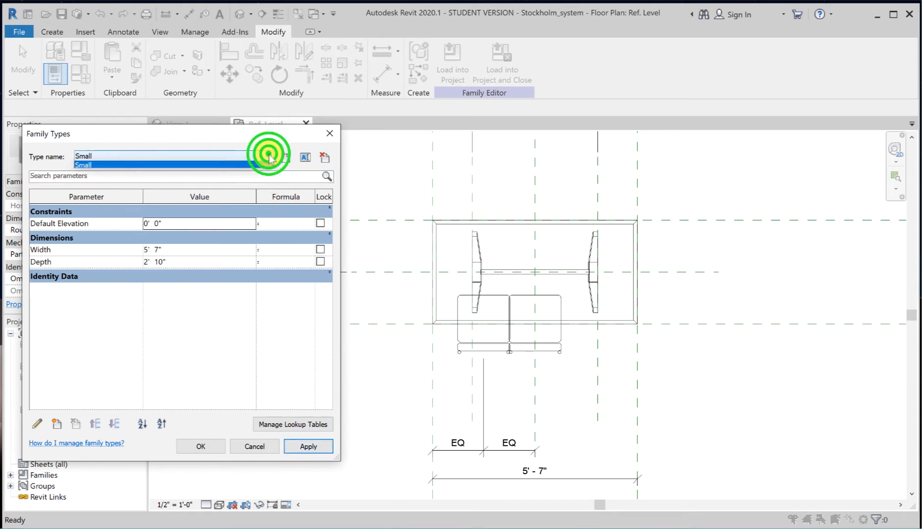
pyautogui.click(171, 166)
pyautogui.click(305, 447)
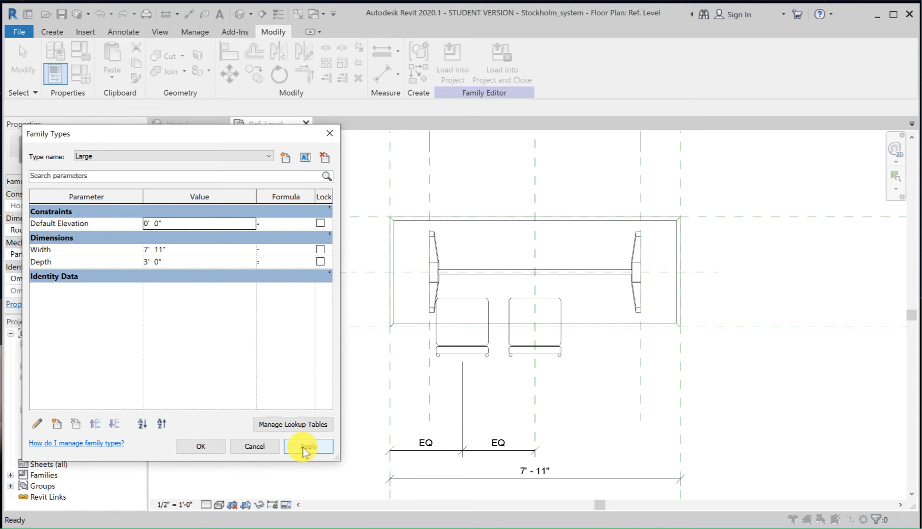
pyautogui.click(201, 443)
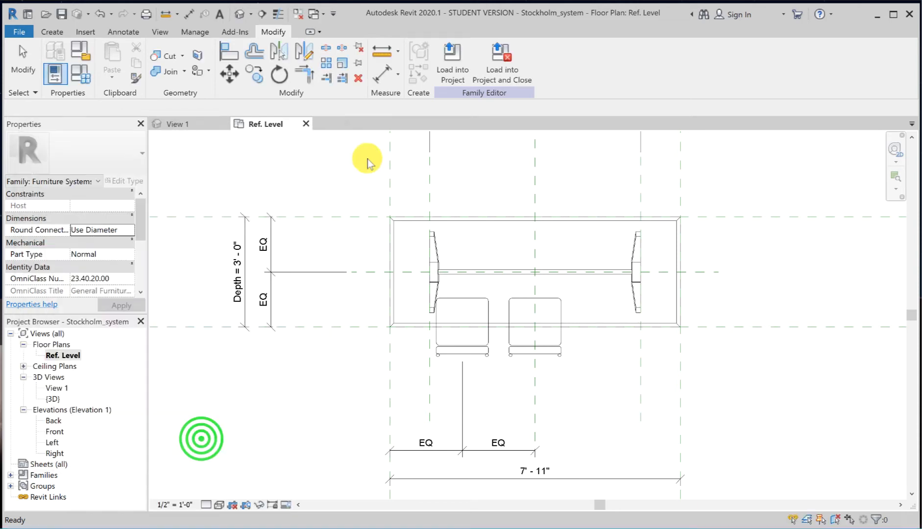
# Step: Place a third Chair-Breuer below the table, about 1'-11" inside the right-edge plane and 2'-7" below the table's long centerline
pyautogui.click(54, 32)
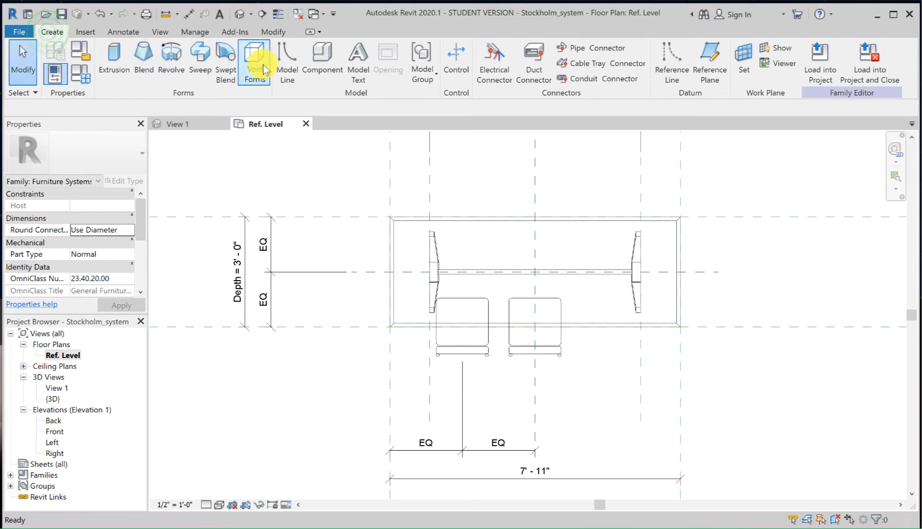
pyautogui.click(308, 67)
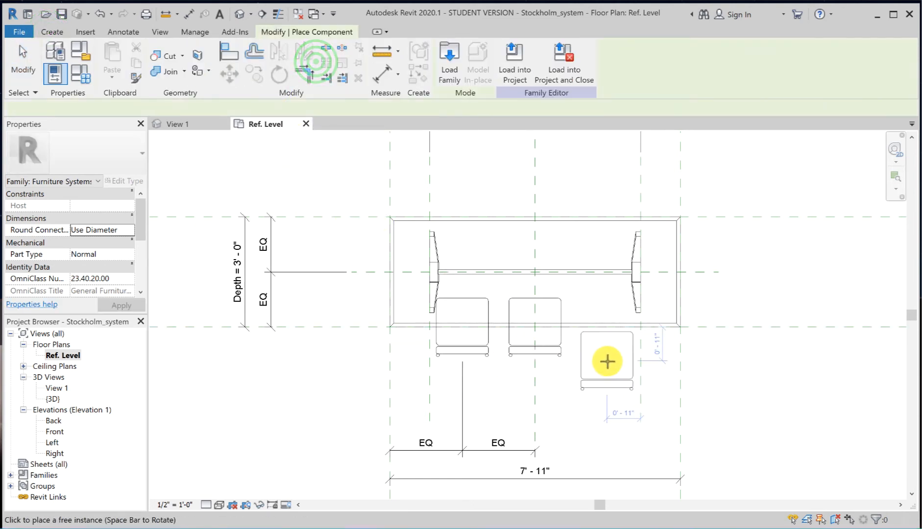
pyautogui.click(611, 366)
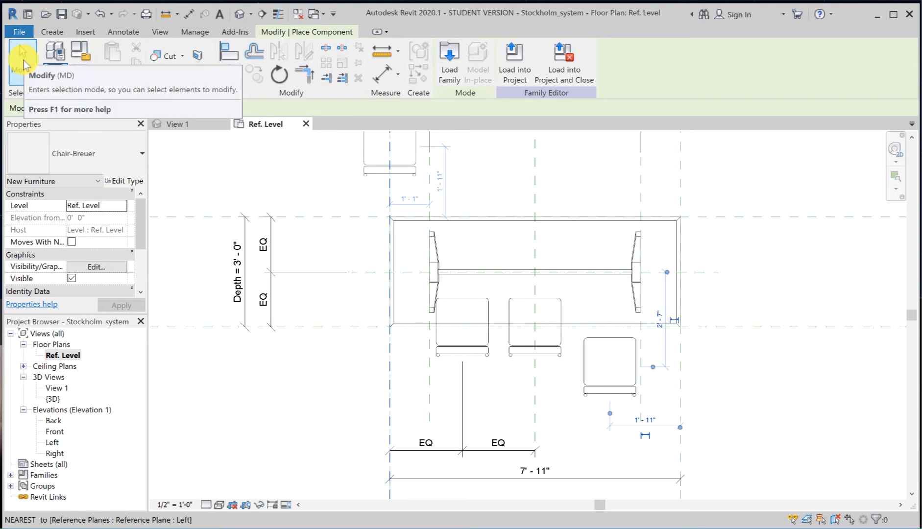
pyautogui.click(22, 63)
# Step: Align the third chair's front/back center with the table's Front reference plane and lock the alignment
pyautogui.press('a')
pyautogui.press('l')
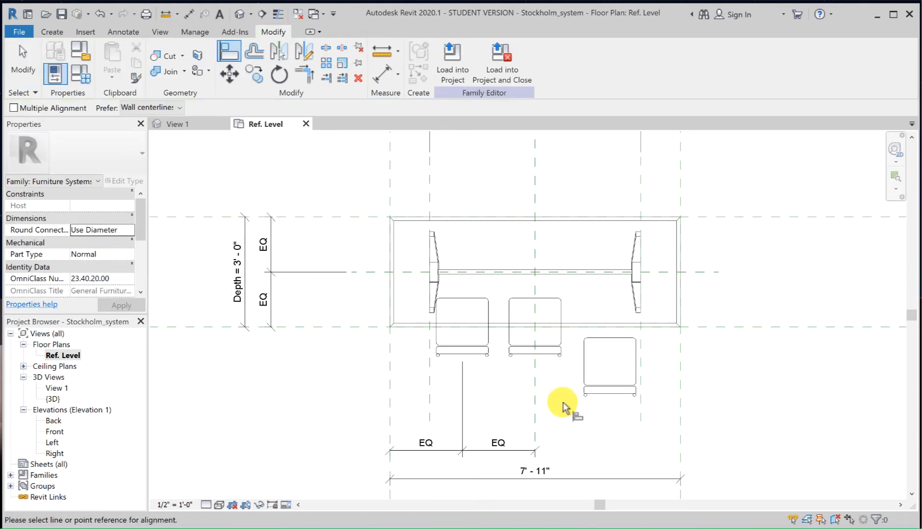
pyautogui.click(734, 327)
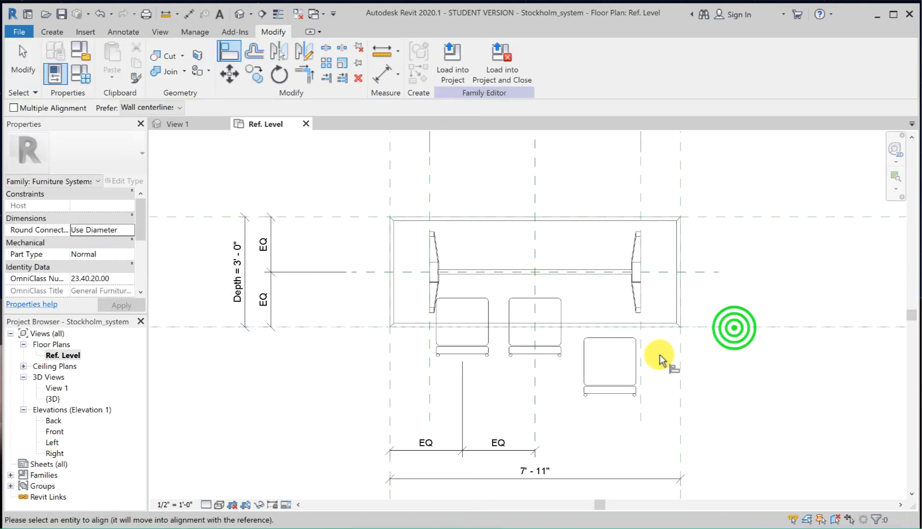
pyautogui.click(637, 365)
pyautogui.click(518, 335)
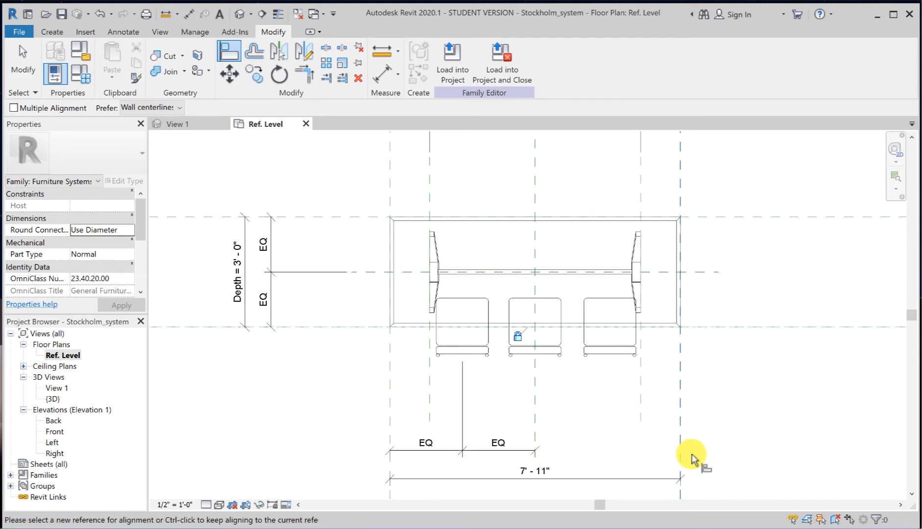
# Step: Add an aligned dimension across the Center Left/Right plane, the third chair's center and the table's right-edge plane, and make its segments equal
pyautogui.click(189, 14)
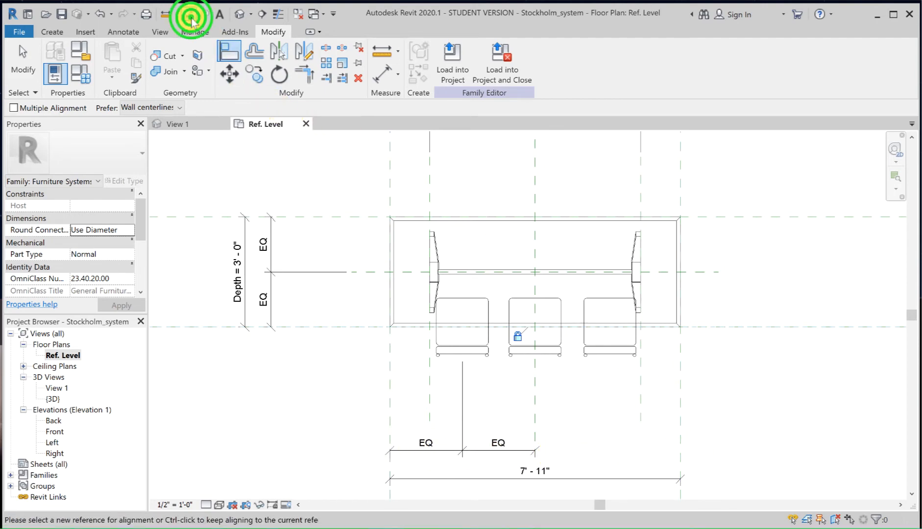
pyautogui.click(534, 394)
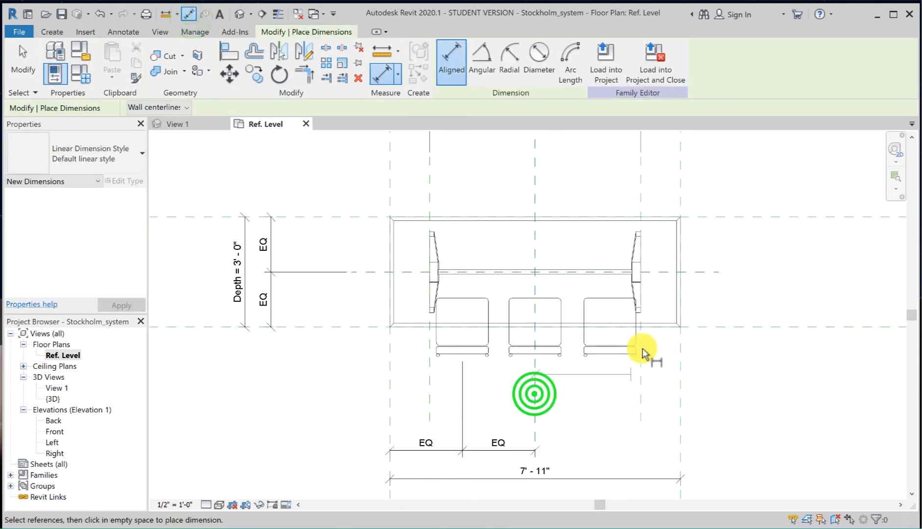
pyautogui.click(610, 331)
pyautogui.click(680, 406)
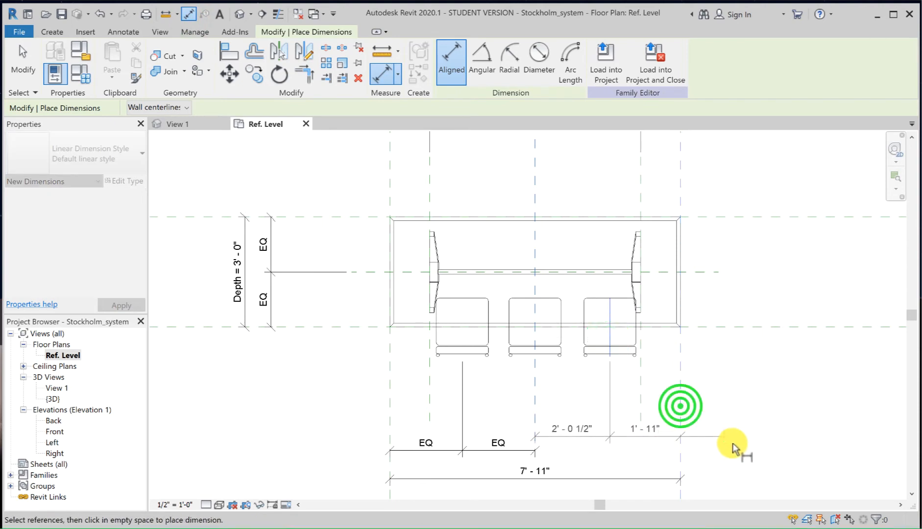
pyautogui.click(736, 449)
pyautogui.click(605, 415)
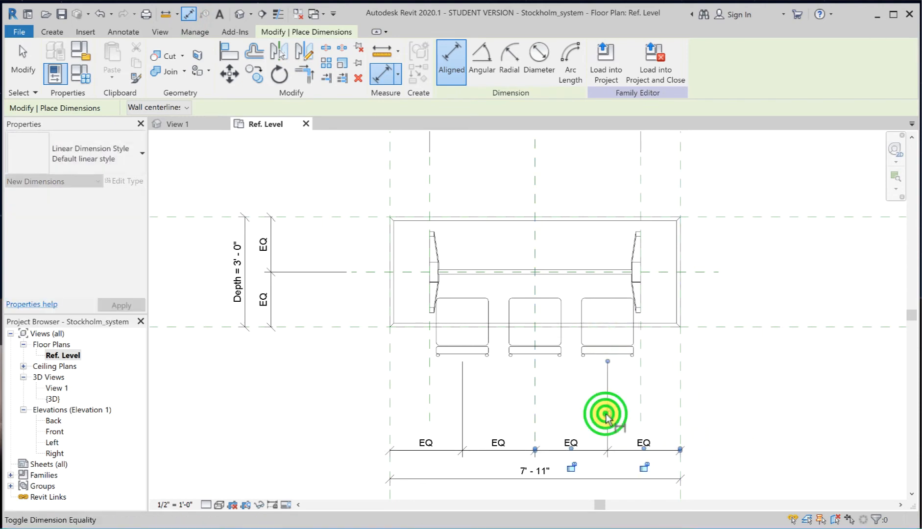
pyautogui.click(22, 81)
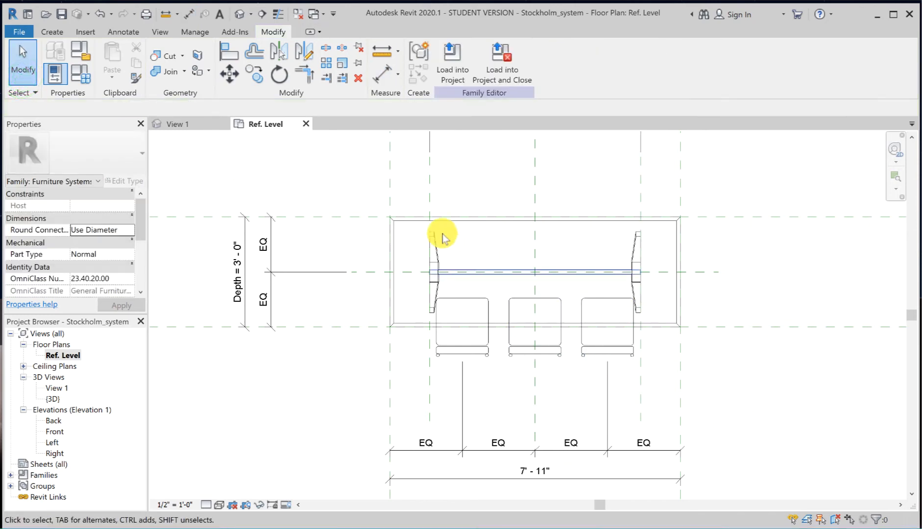
# Step: Flex the Small type and return to Large to check the spacing of all three chairs
pyautogui.click(75, 74)
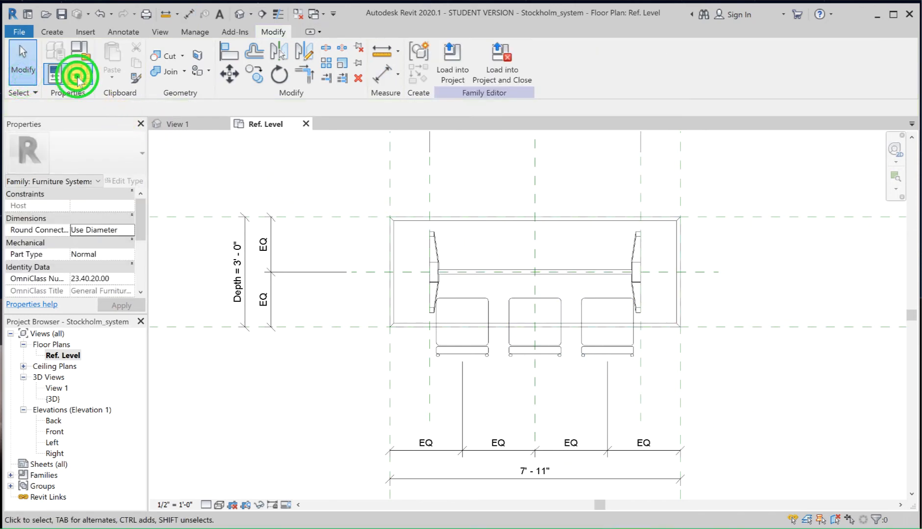
pyautogui.click(198, 155)
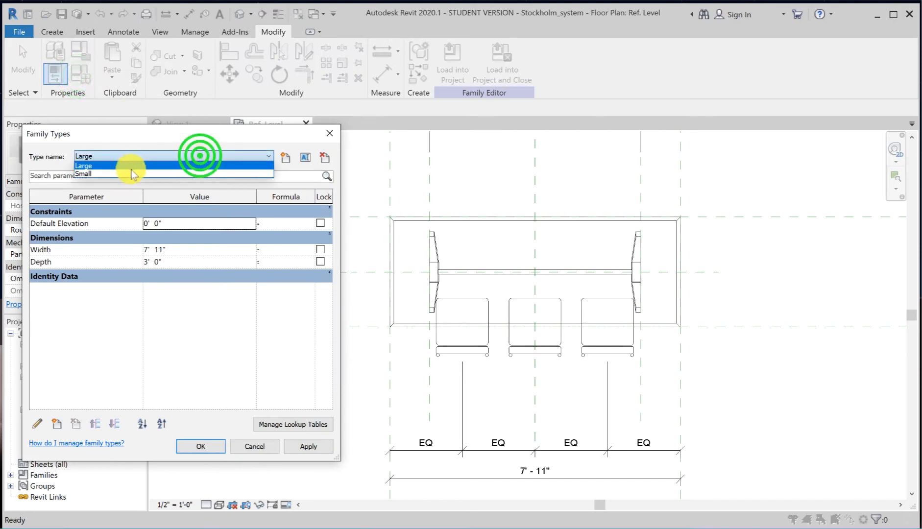
pyautogui.click(128, 173)
pyautogui.click(312, 446)
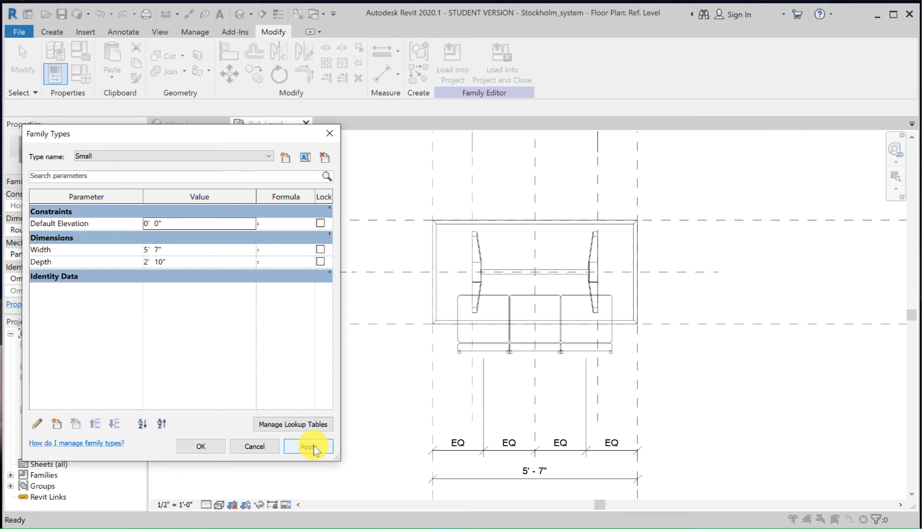
pyautogui.click(236, 155)
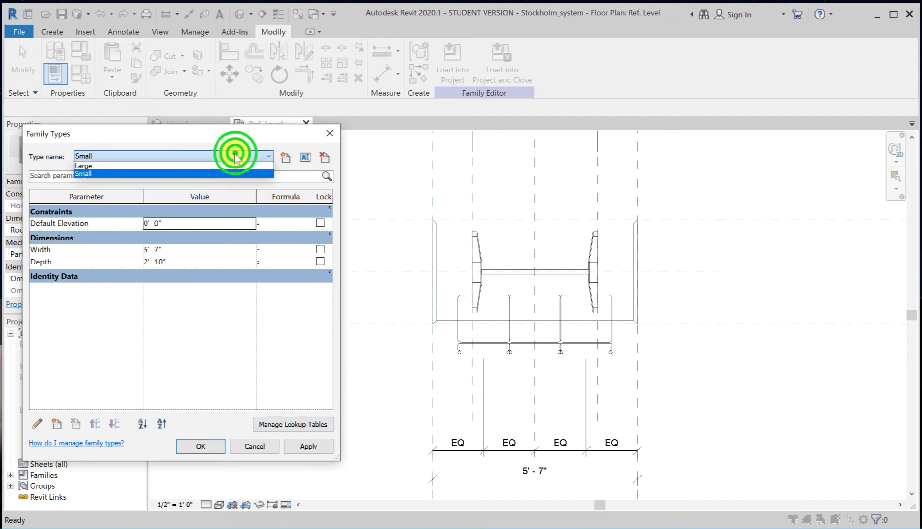
pyautogui.click(198, 167)
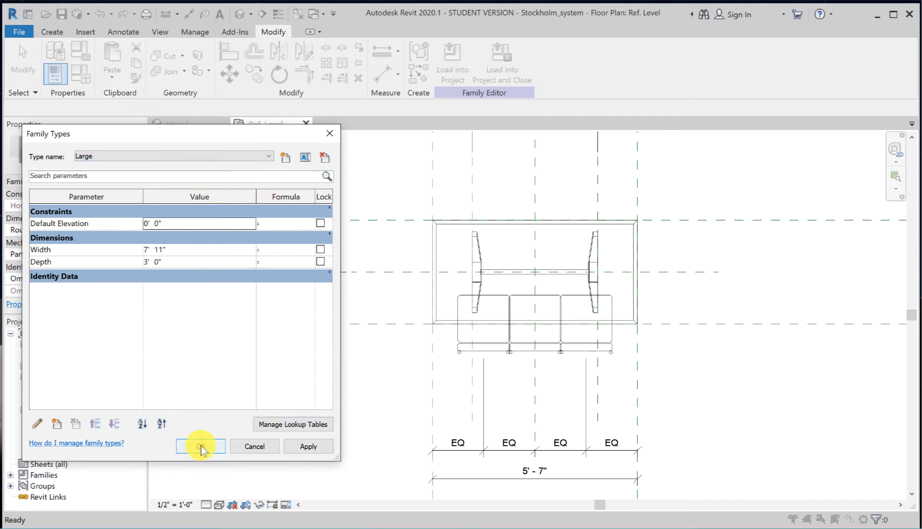
pyautogui.click(305, 446)
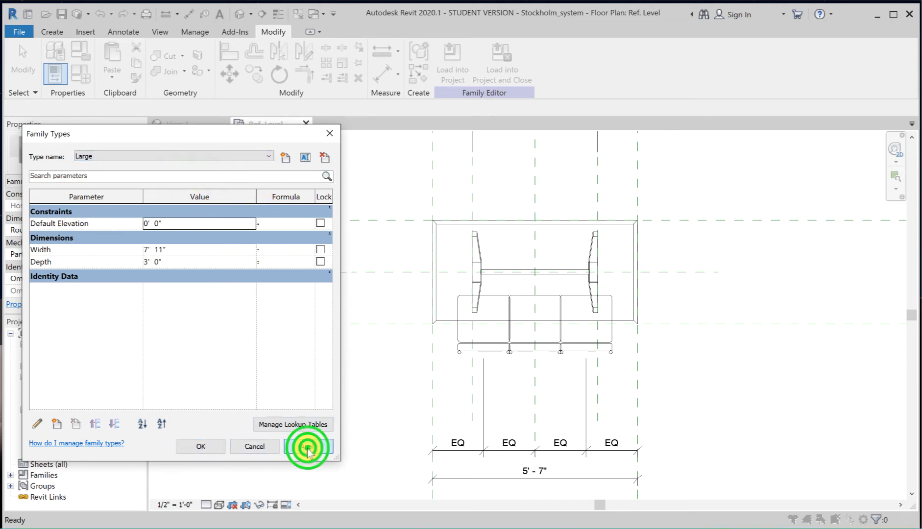
pyautogui.click(203, 447)
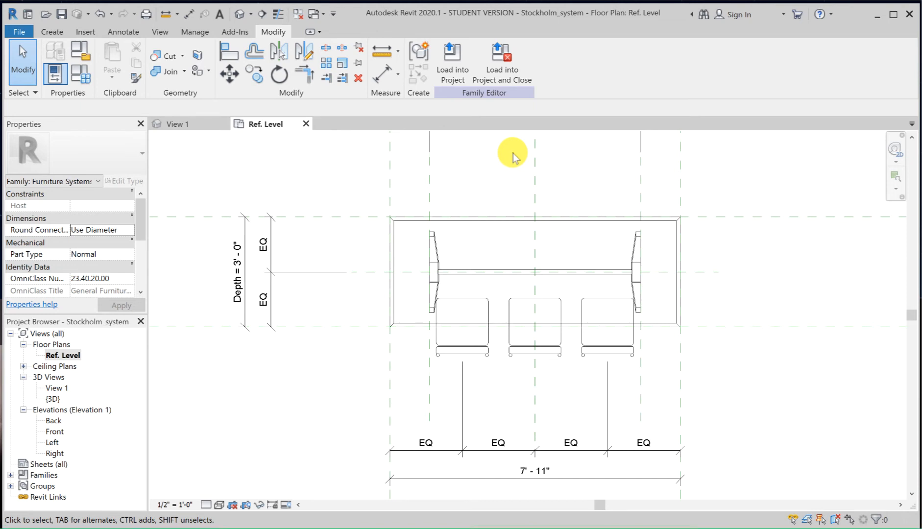
# Step: Mirror a copy of the three front chairs about the table's Back reference plane
pyautogui.moveTo(409, 288); pyautogui.dragTo(660, 398)
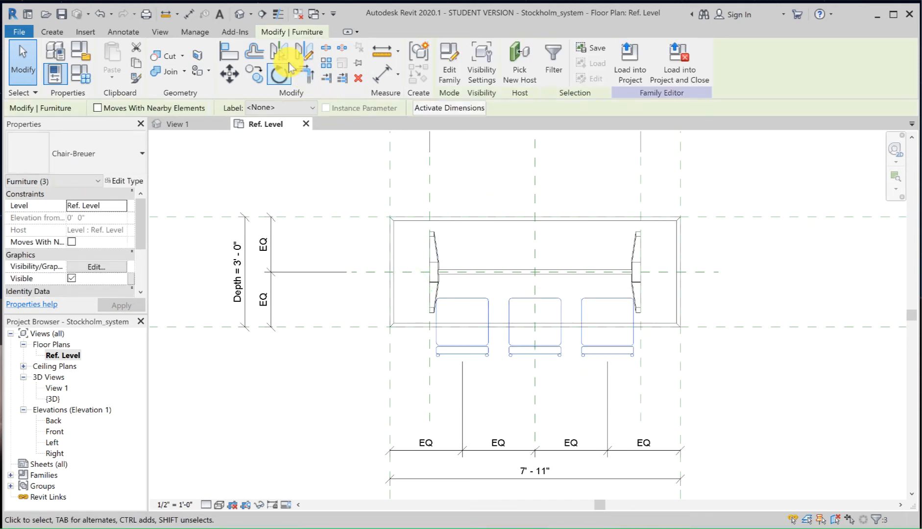
pyautogui.click(283, 55)
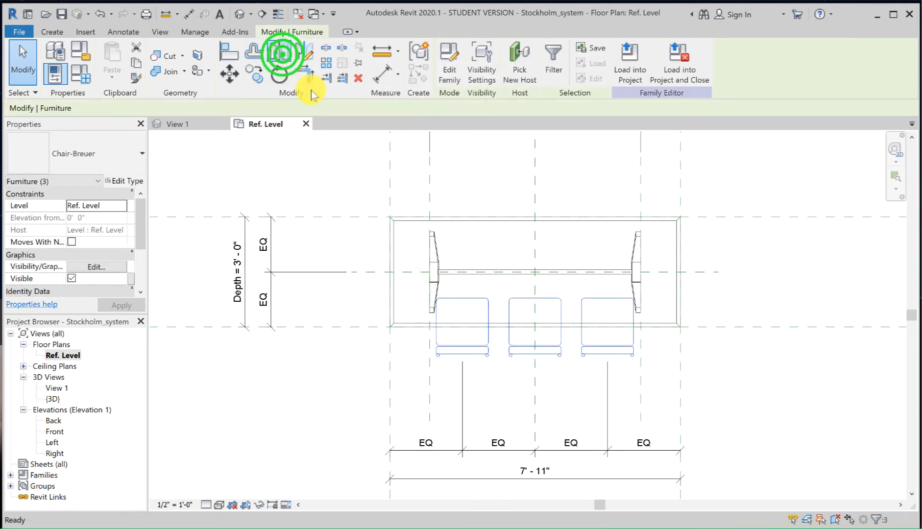
pyautogui.click(723, 217)
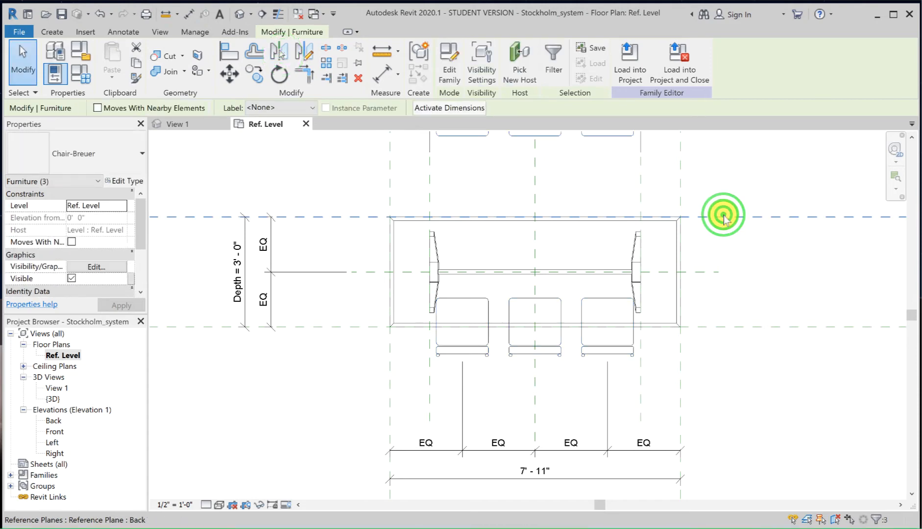
# Step: Align the left mirrored chair's front/back center with the table's Back reference plane and lock the alignment
pyautogui.moveTo(727, 196); pyautogui.dragTo(724, 303, button='middle')
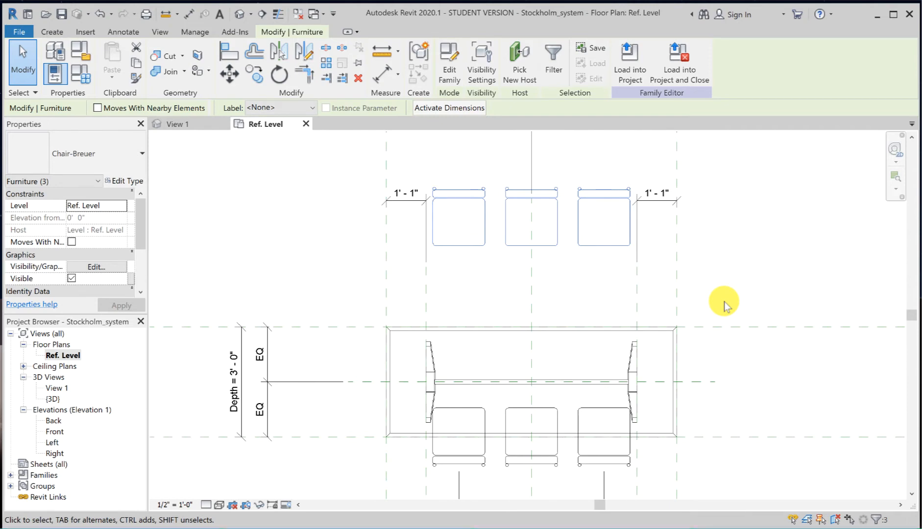
pyautogui.press('a')
pyautogui.press('l')
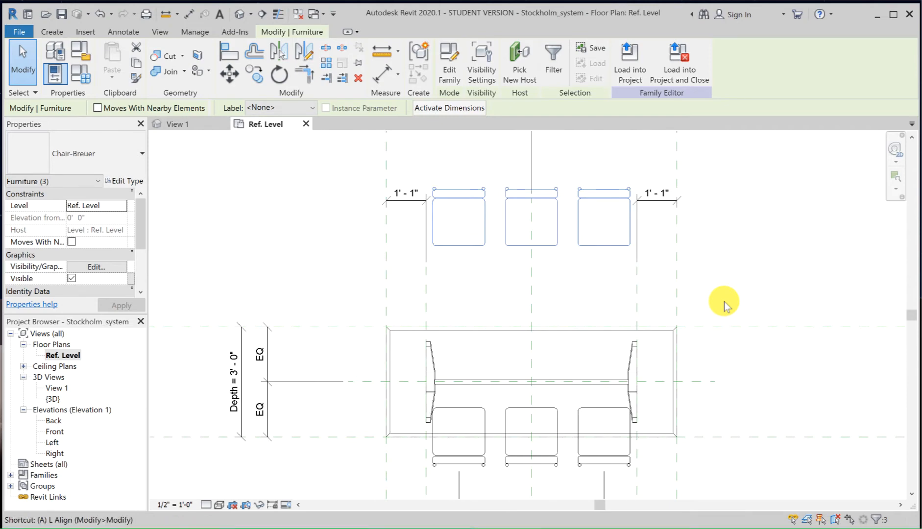
pyautogui.click(741, 327)
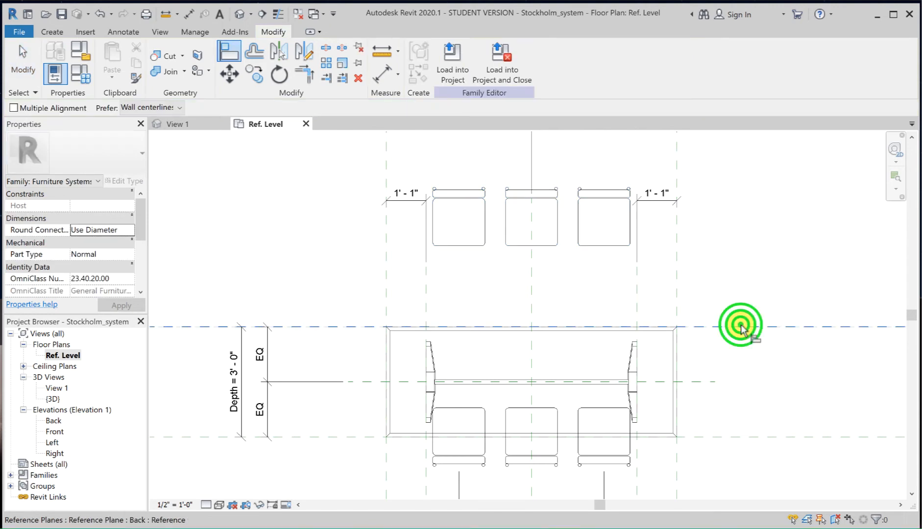
pyautogui.click(468, 219)
pyautogui.click(518, 338)
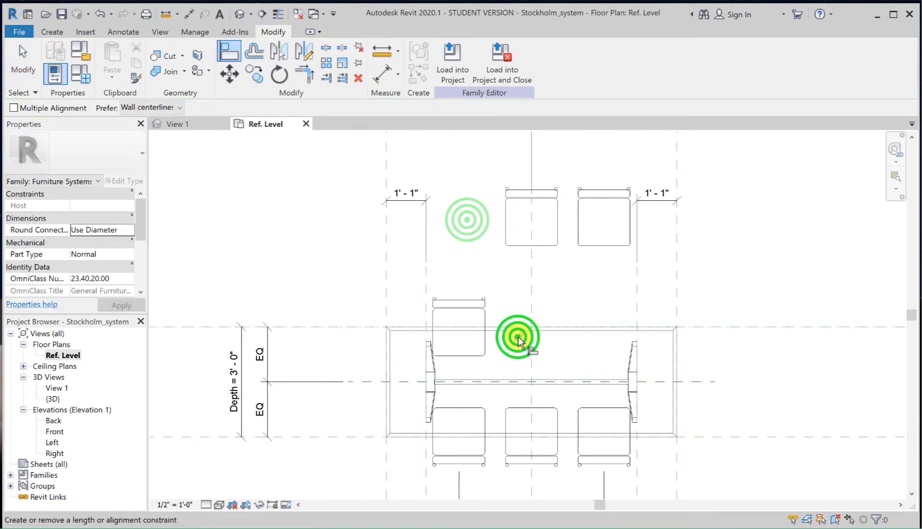
# Step: Align the front/back centers of the middle and right mirrored chairs with the Back reference plane, locking each alignment
pyautogui.click(802, 326)
pyautogui.click(544, 218)
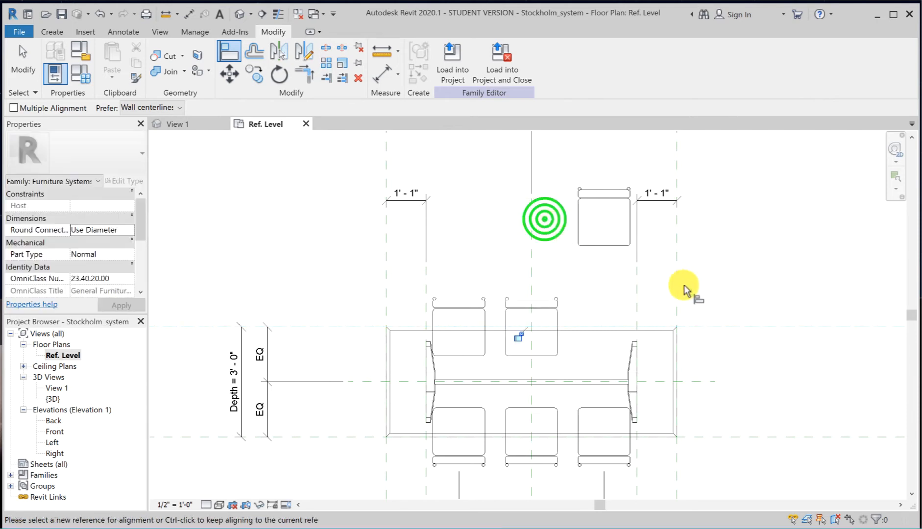
pyautogui.click(518, 335)
pyautogui.click(777, 327)
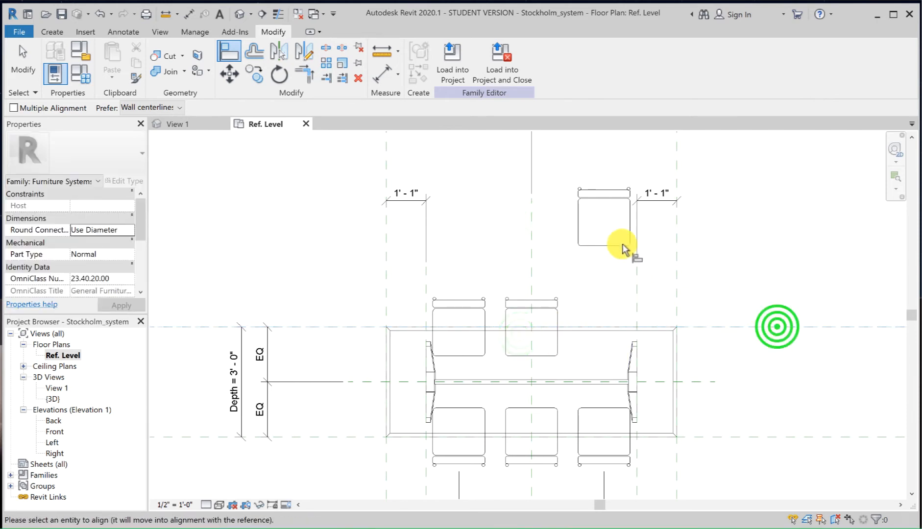
pyautogui.click(606, 219)
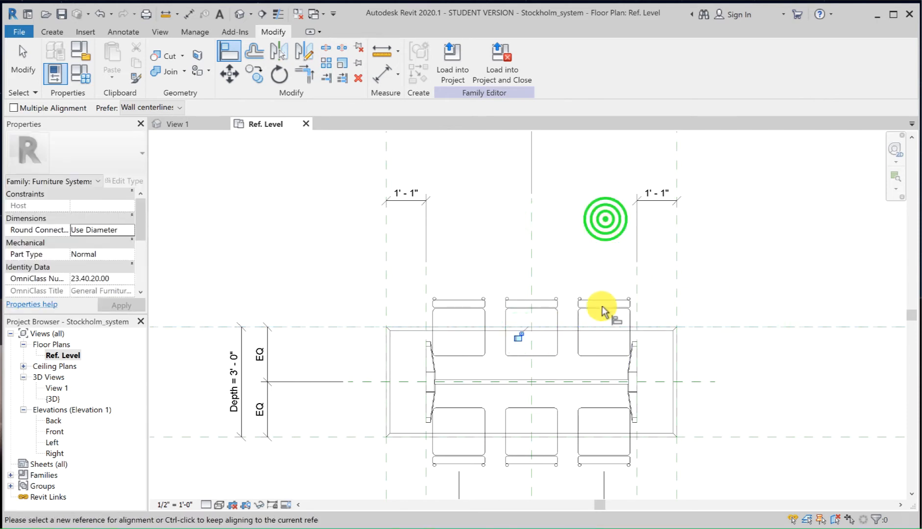
pyautogui.click(517, 337)
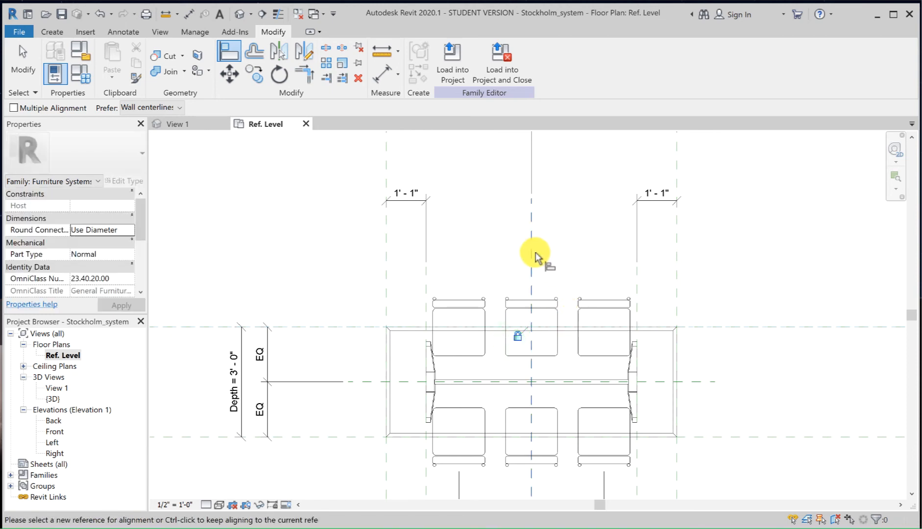
# Step: Align the middle mirrored chair's left/right center with the Center Left/Right plane and lock the alignment
pyautogui.click(532, 249)
pyautogui.click(532, 319)
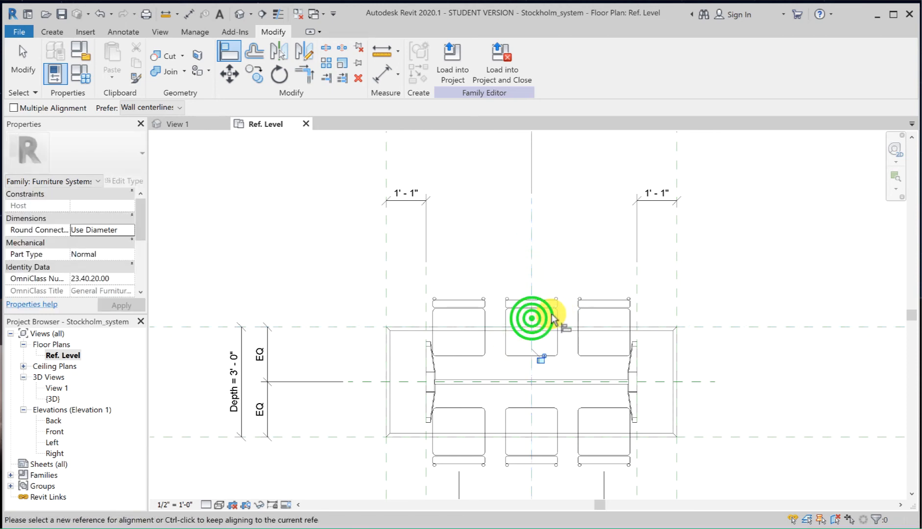
pyautogui.click(540, 359)
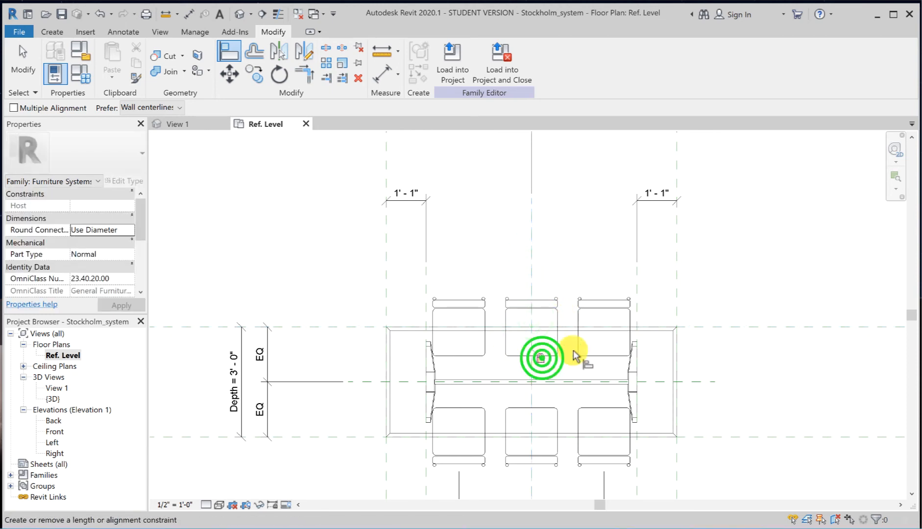
# Step: Add an aligned dimension across the table's left-edge plane, the left back chair's center and the Center Left/Right plane, above the back chairs
pyautogui.click(190, 14)
pyautogui.click(382, 233)
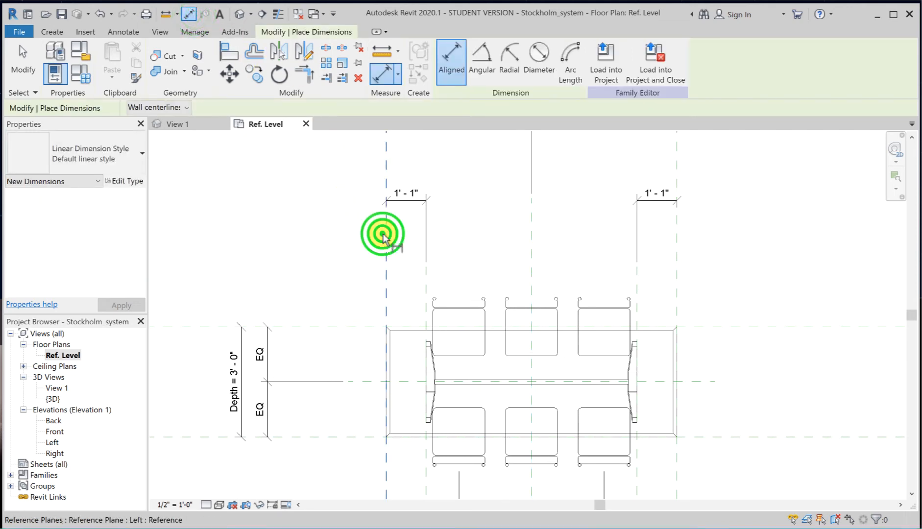
pyautogui.click(463, 316)
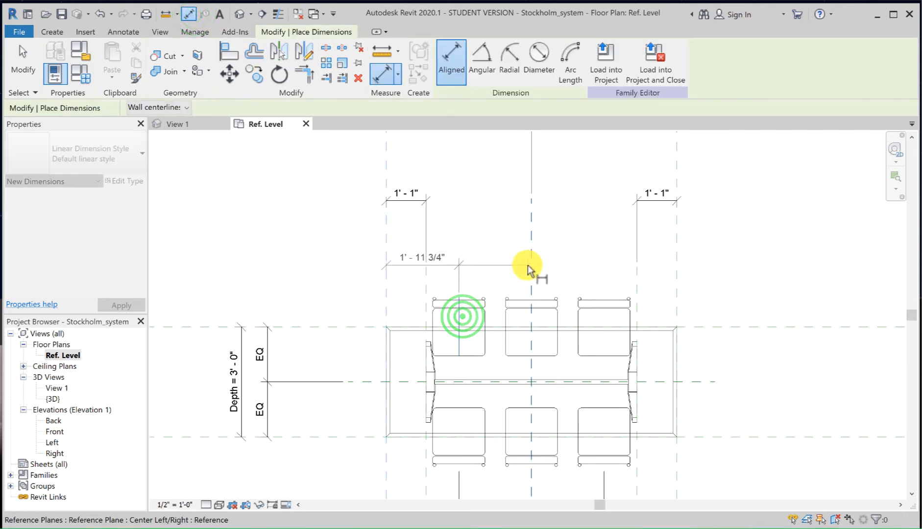
pyautogui.click(531, 265)
pyautogui.click(548, 227)
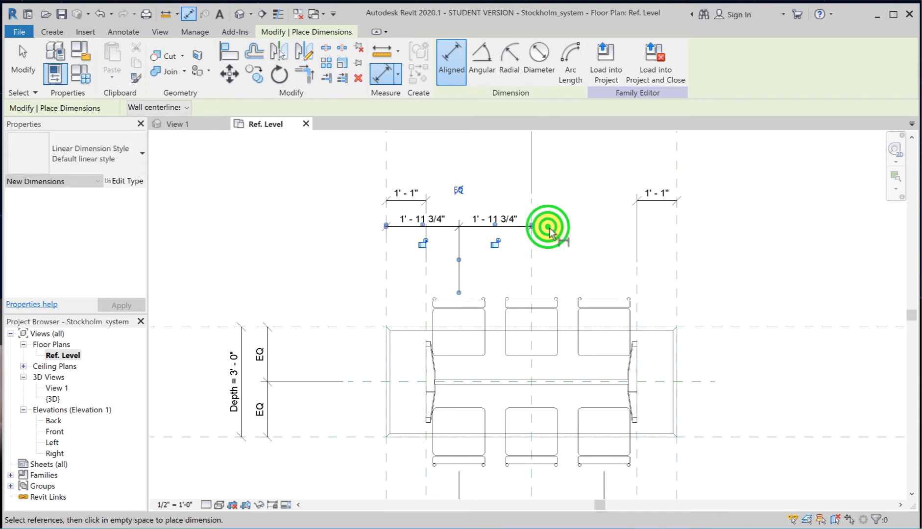
# Step: Add an aligned dimension across the table's right-edge plane, the right back chair's center and the Center Left/Right plane, and make its segments equal
pyautogui.click(675, 262)
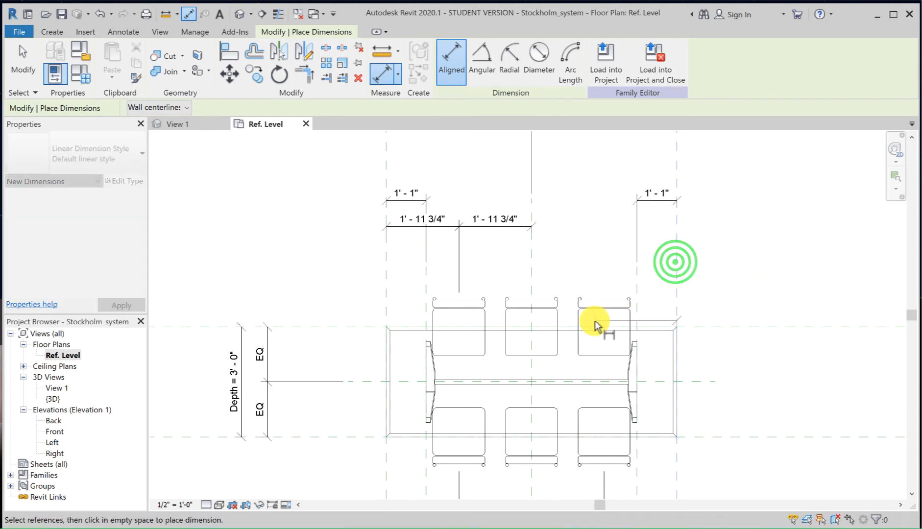
pyautogui.click(603, 320)
pyautogui.click(531, 277)
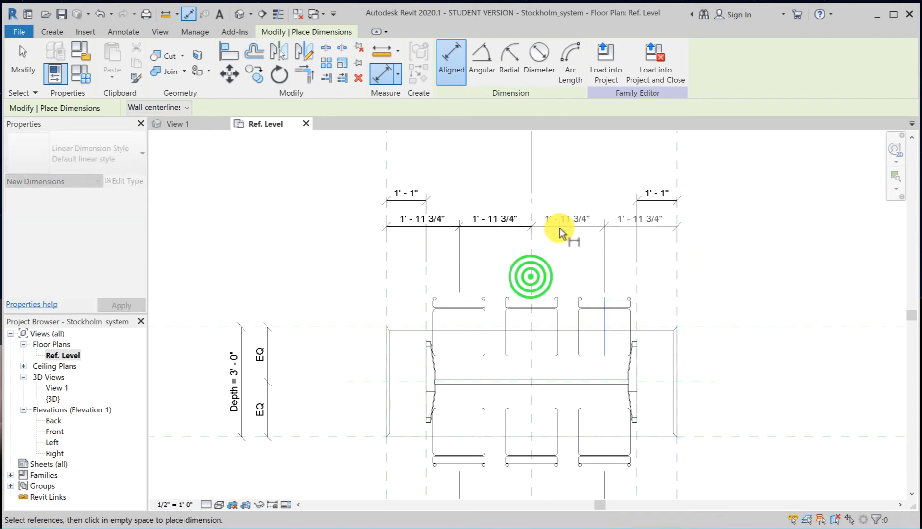
pyautogui.click(560, 225)
pyautogui.click(604, 191)
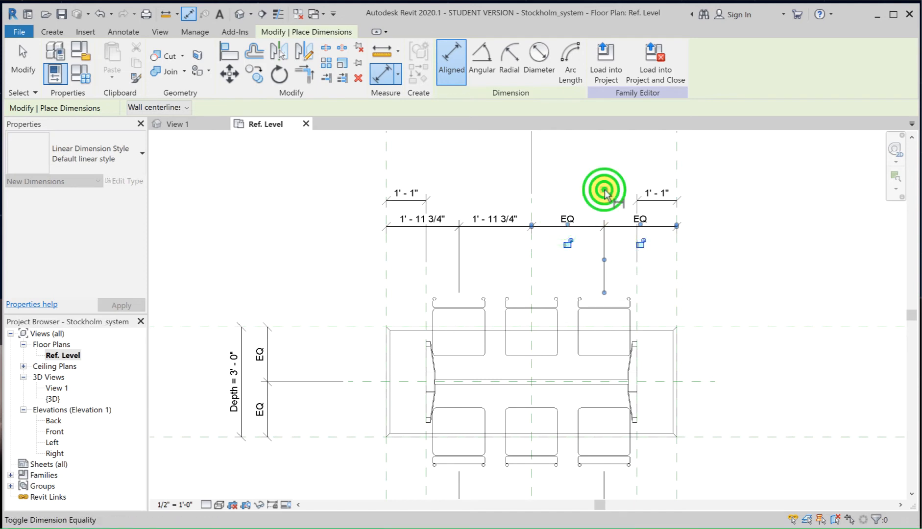
# Step: Make the segments of the dimension above the left back chair equal and save the family
pyautogui.click(29, 73)
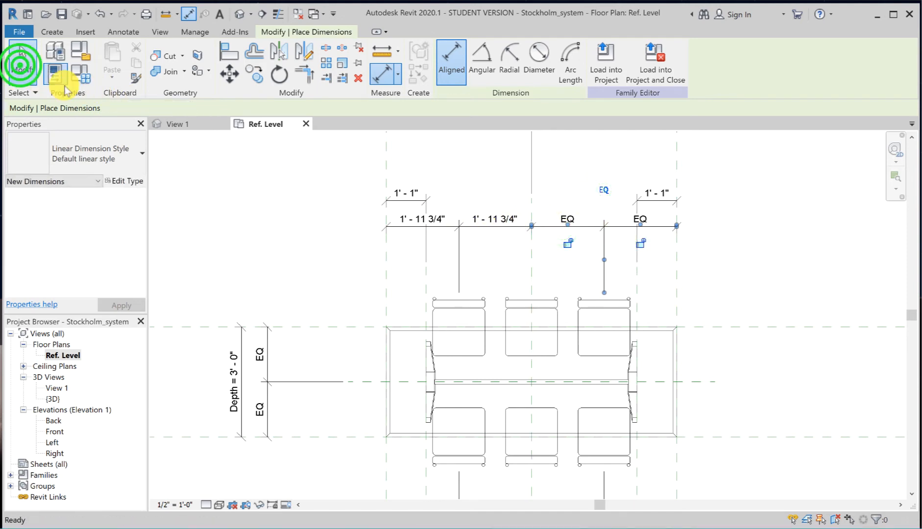
pyautogui.click(459, 227)
pyautogui.click(460, 191)
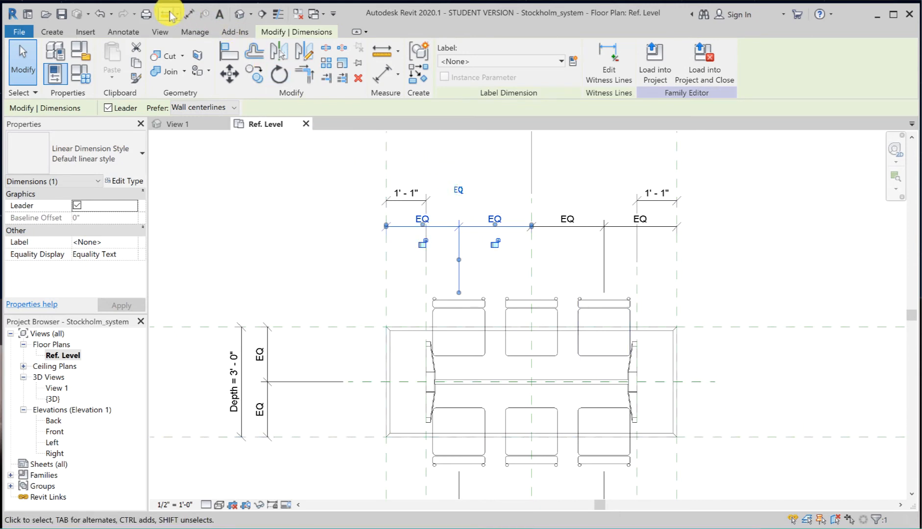
pyautogui.click(60, 15)
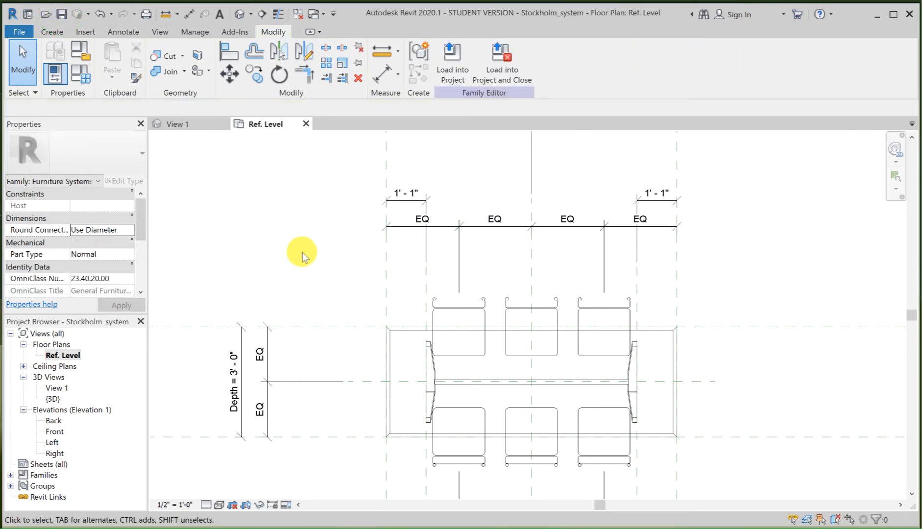
# Step: Flex the family by applying the Small type and returning to the Large type to check how the chairs adapt
pyautogui.scroll(-2, 302, 255)
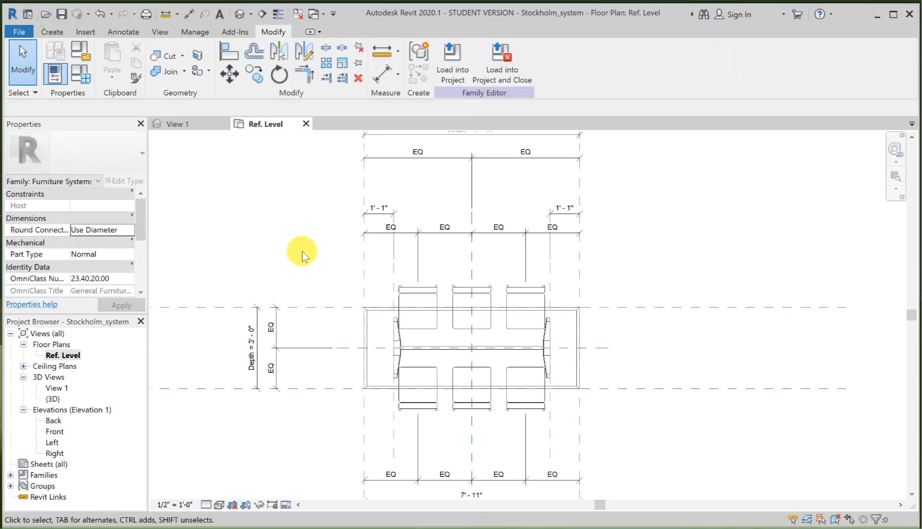
pyautogui.click(82, 79)
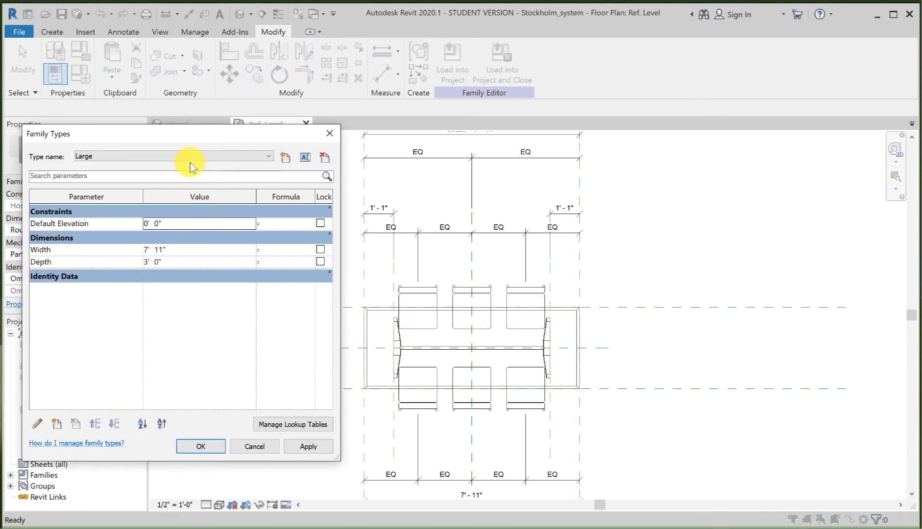
pyautogui.click(190, 157)
pyautogui.click(179, 172)
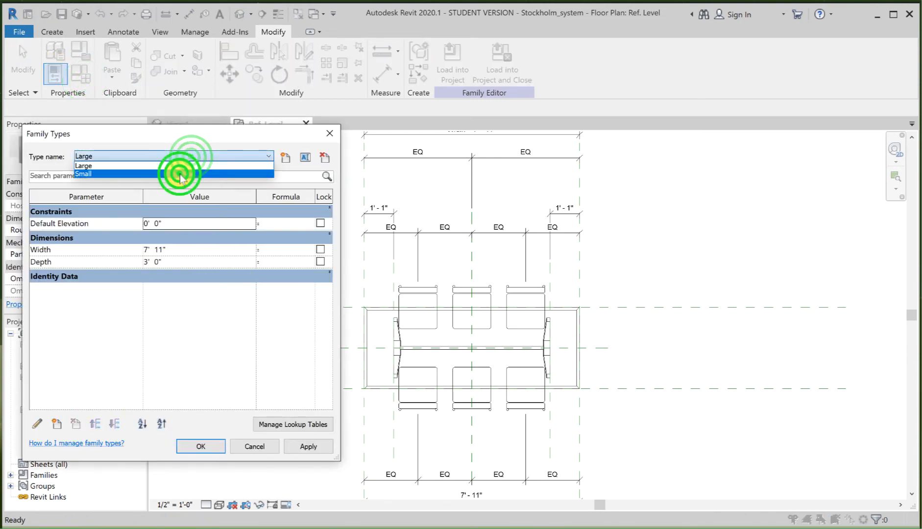
pyautogui.click(316, 447)
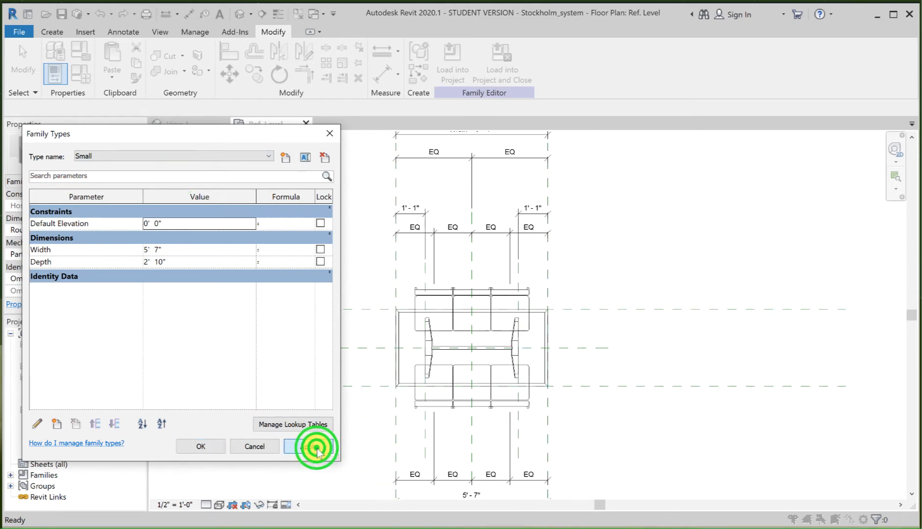
pyautogui.click(237, 157)
pyautogui.click(147, 169)
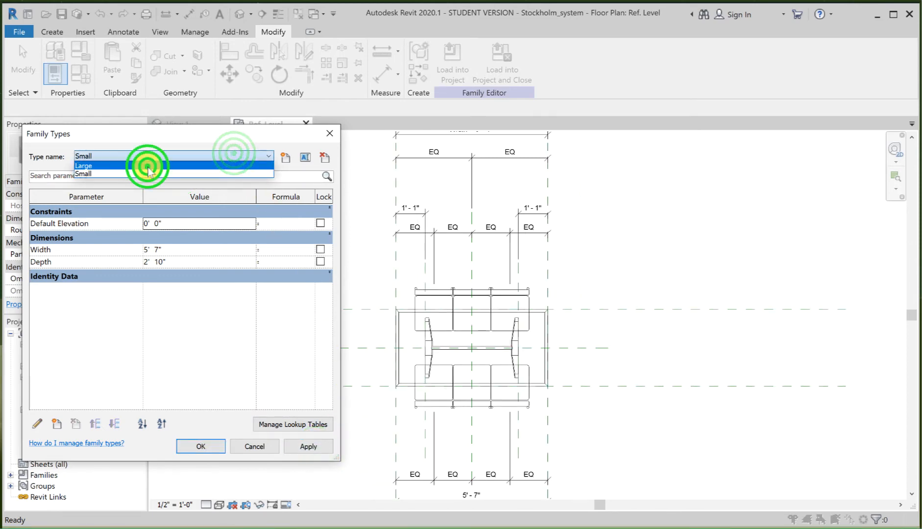
pyautogui.click(307, 447)
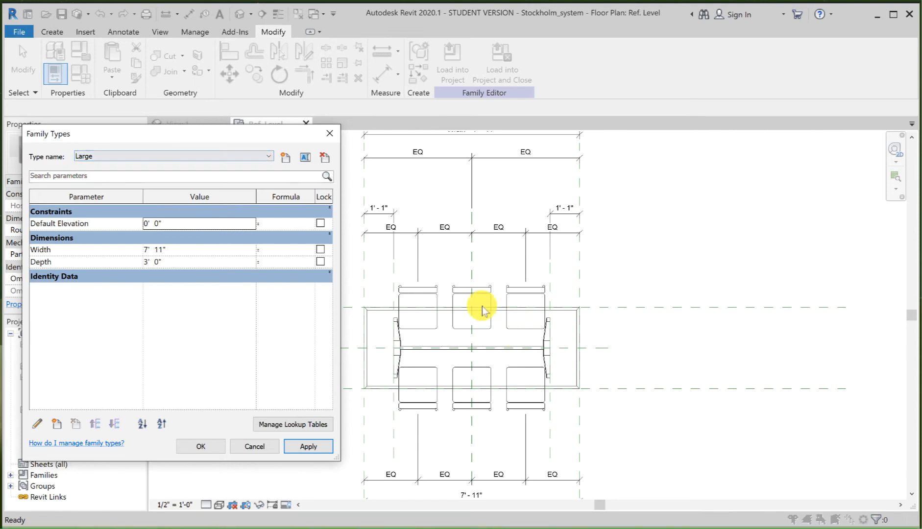
# Step: Start a new family type parameter named "Middle chair include Yes/No"
pyautogui.moveTo(161, 132)
pyautogui.mouseDown()
pyautogui.moveTo(237, 145)
pyautogui.moveTo(385, 91)
pyautogui.moveTo(388, 79)
pyautogui.moveTo(399, 83)
pyautogui.mouseUp()
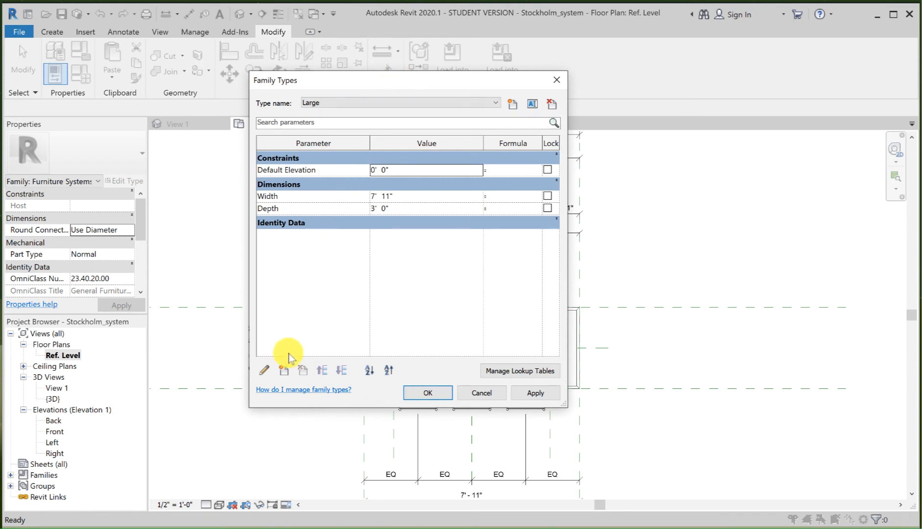
pyautogui.click(283, 371)
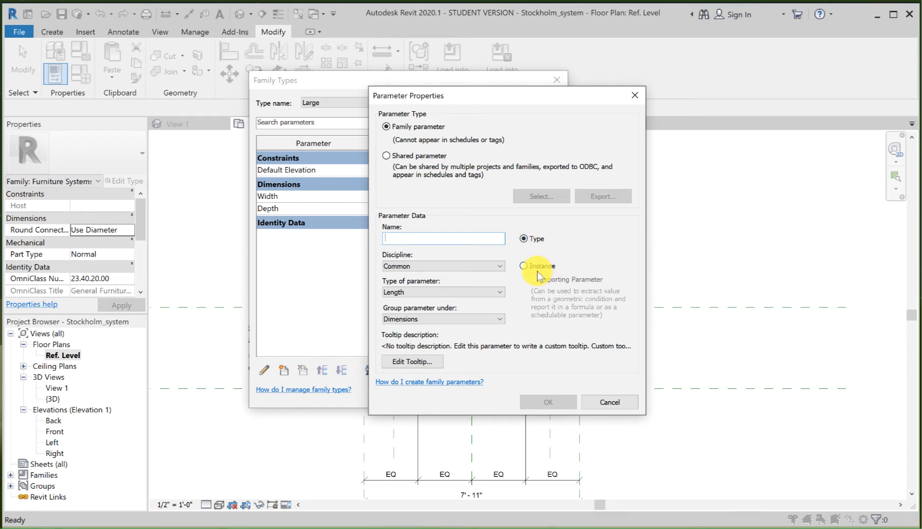
pyautogui.click(390, 239)
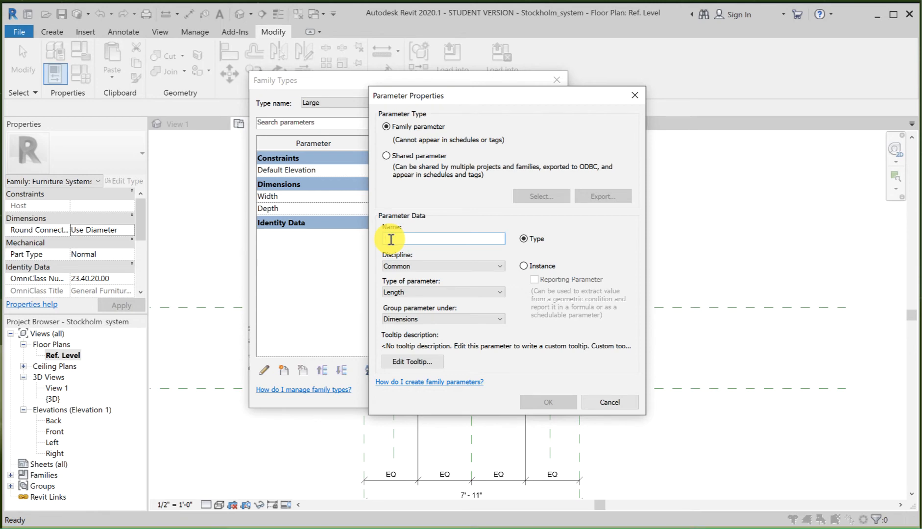
pyautogui.write('MIddle')
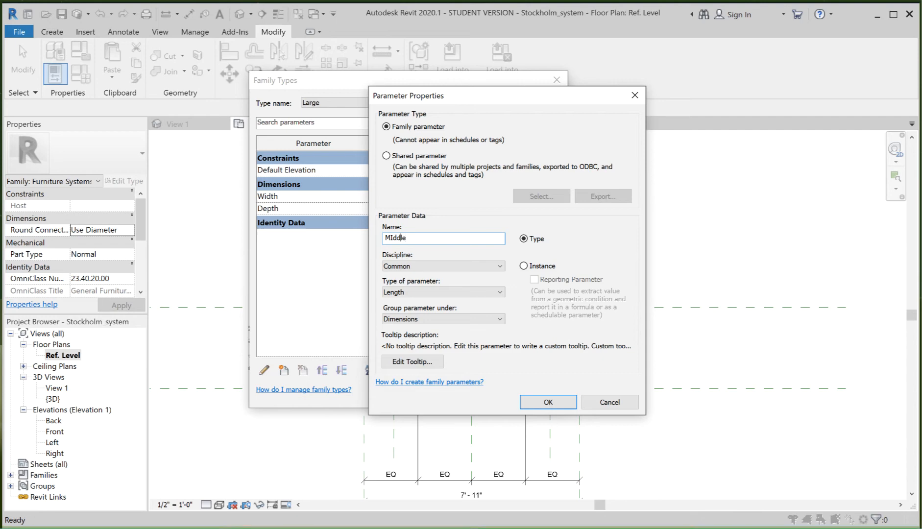
pyautogui.click(388, 238)
pyautogui.press('BackSpace')
pyautogui.write('iddle chair include Yes/No')
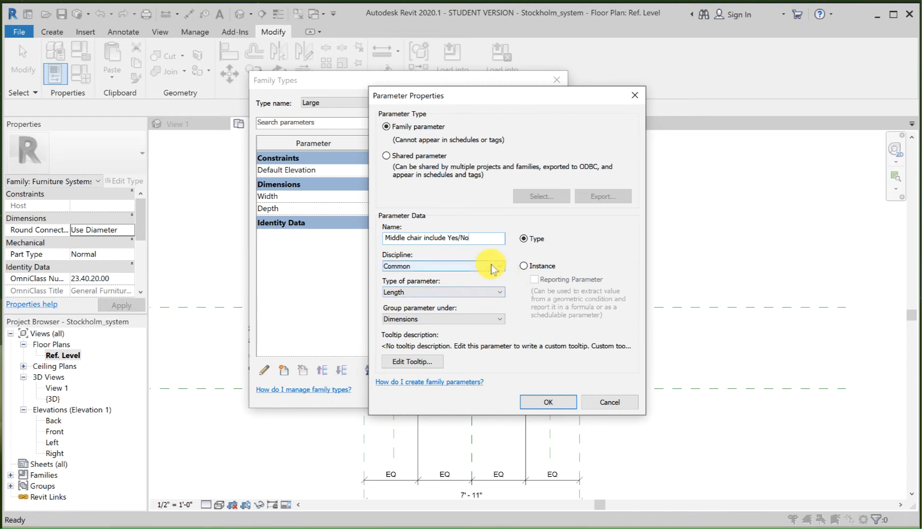
# Step: Make the new parameter a Yes/No parameter grouped under Graphics, create it and accept the family types
pyautogui.click(486, 294)
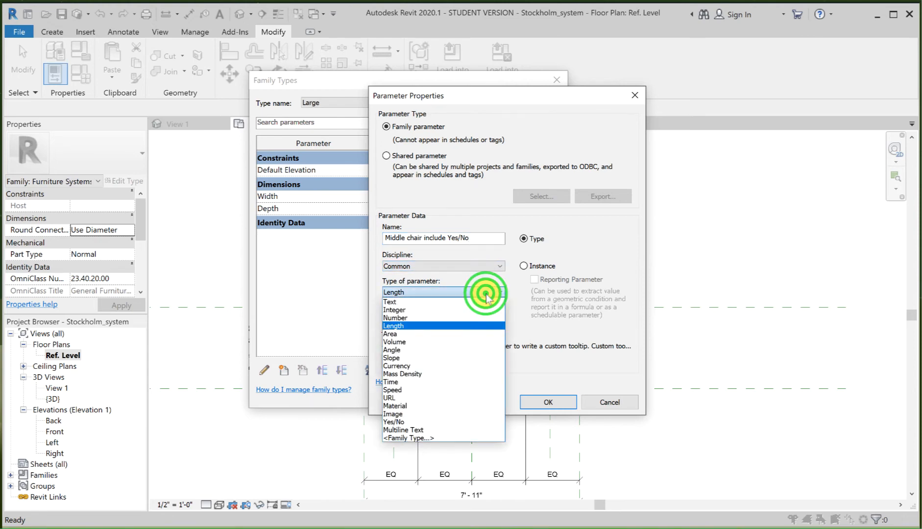
pyautogui.click(449, 422)
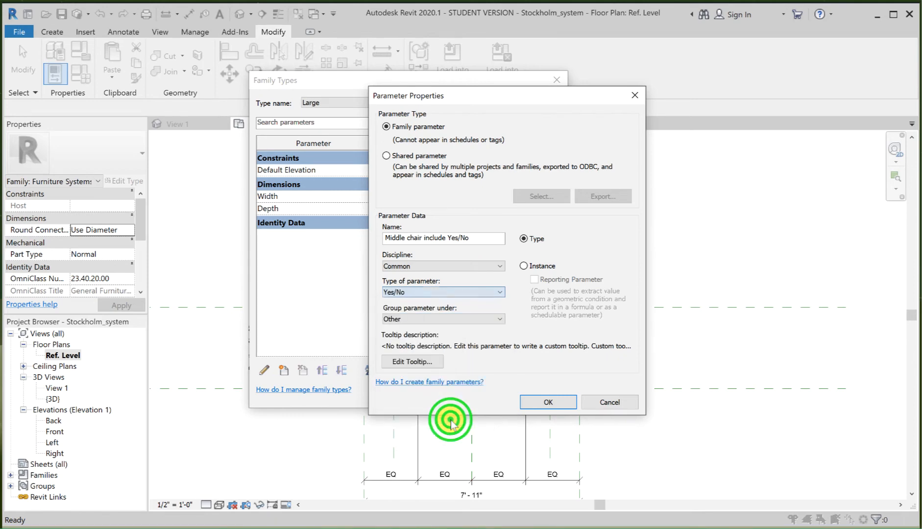
pyautogui.click(447, 319)
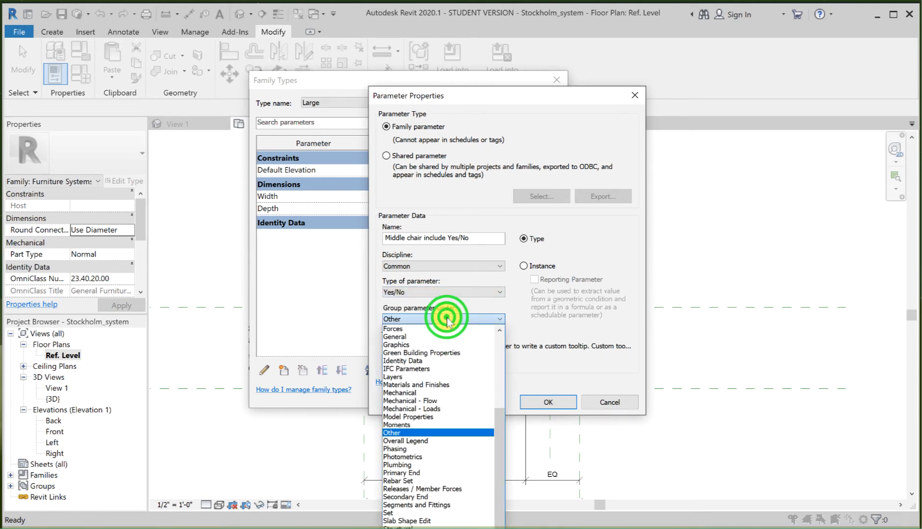
pyautogui.click(437, 345)
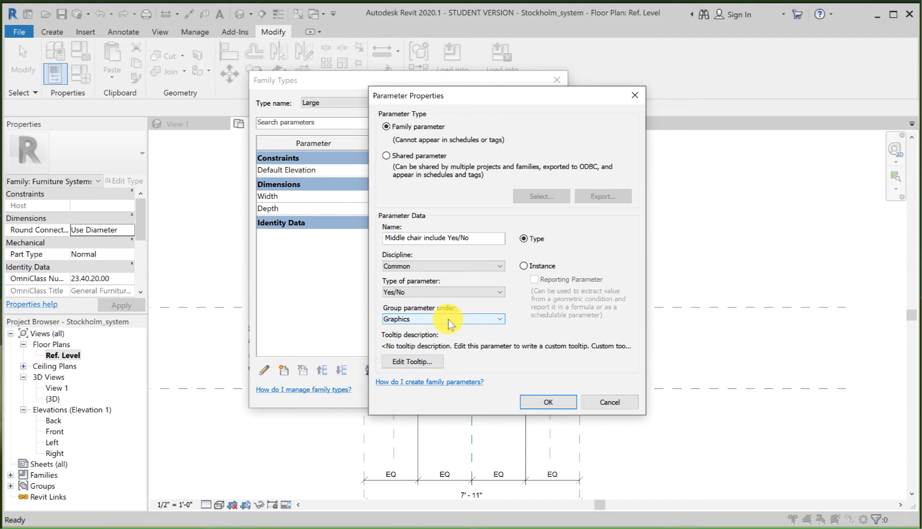
pyautogui.click(546, 401)
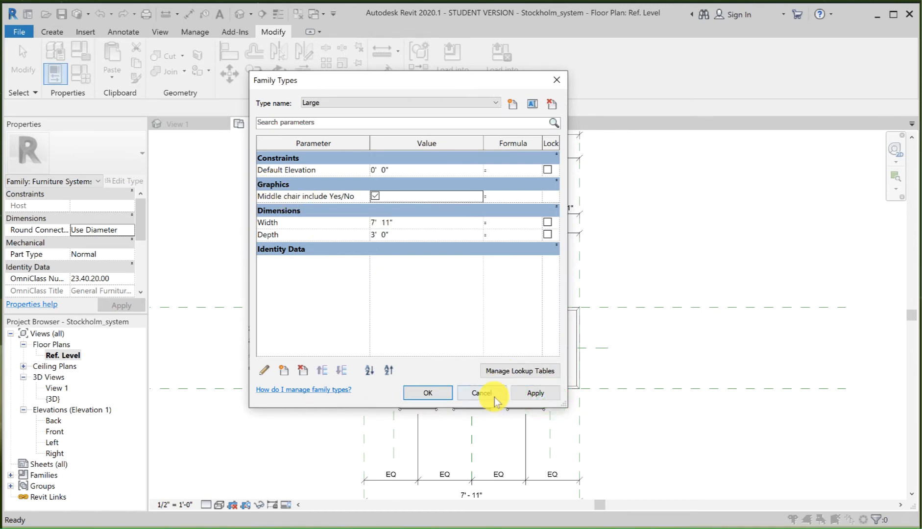
pyautogui.click(440, 395)
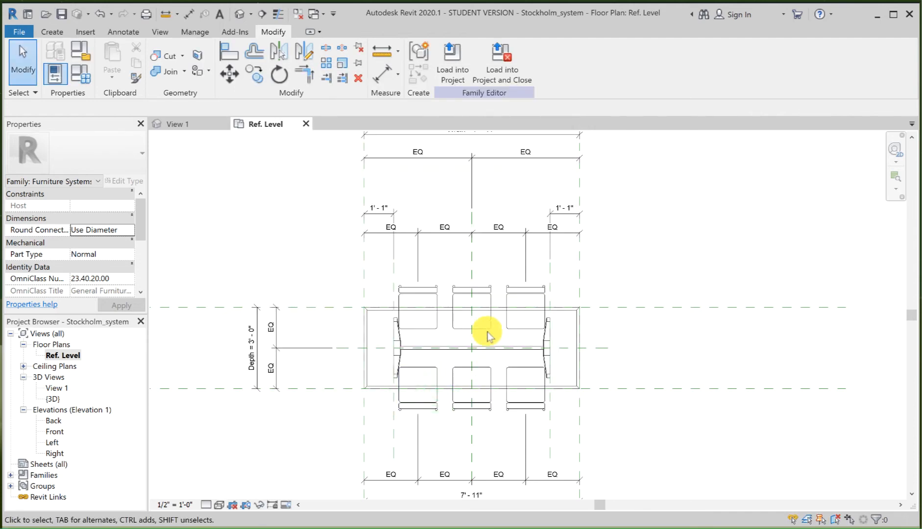
# Step: Associate the middle back chair's Visible property with the "Middle chair include Yes/No" parameter
pyautogui.click(484, 295)
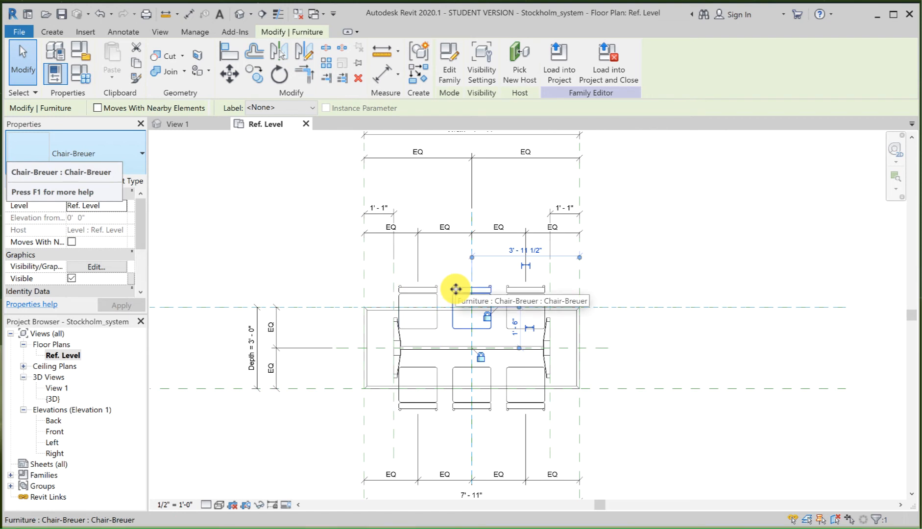
pyautogui.moveTo(139, 217); pyautogui.dragTo(139, 230)
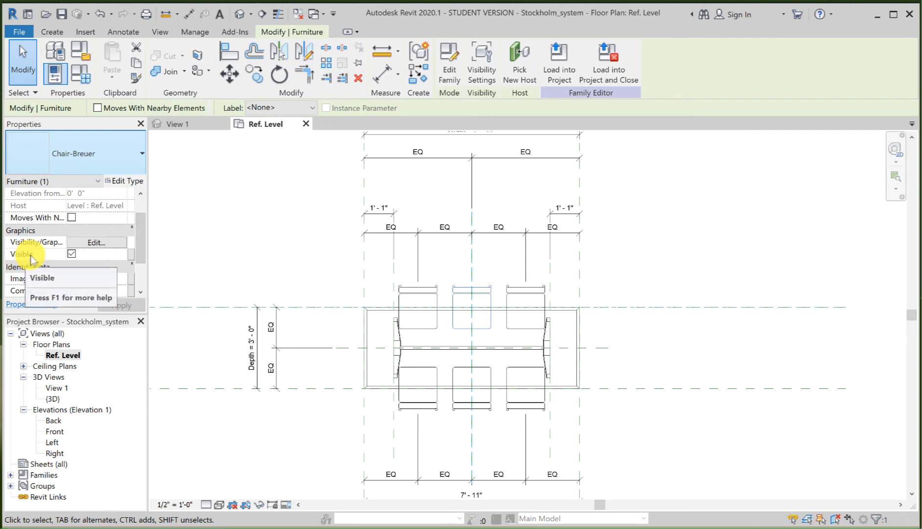
pyautogui.click(72, 254)
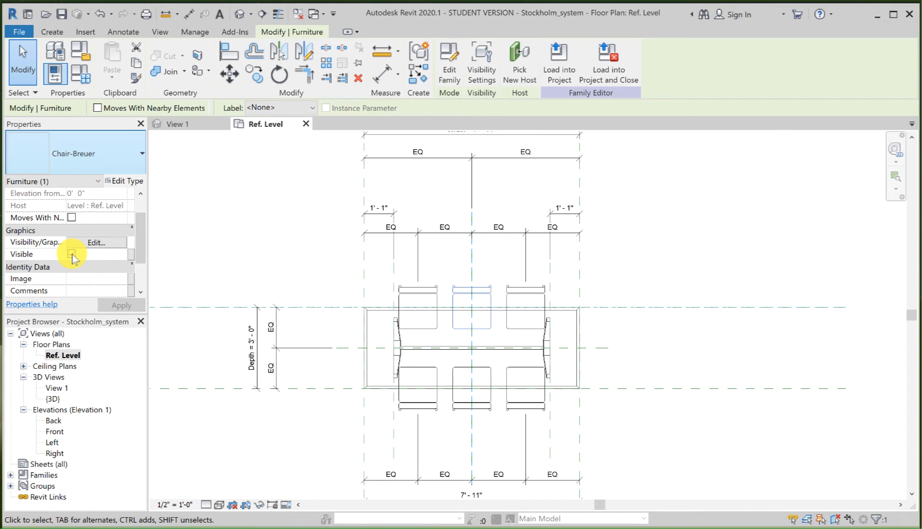
pyautogui.click(71, 254)
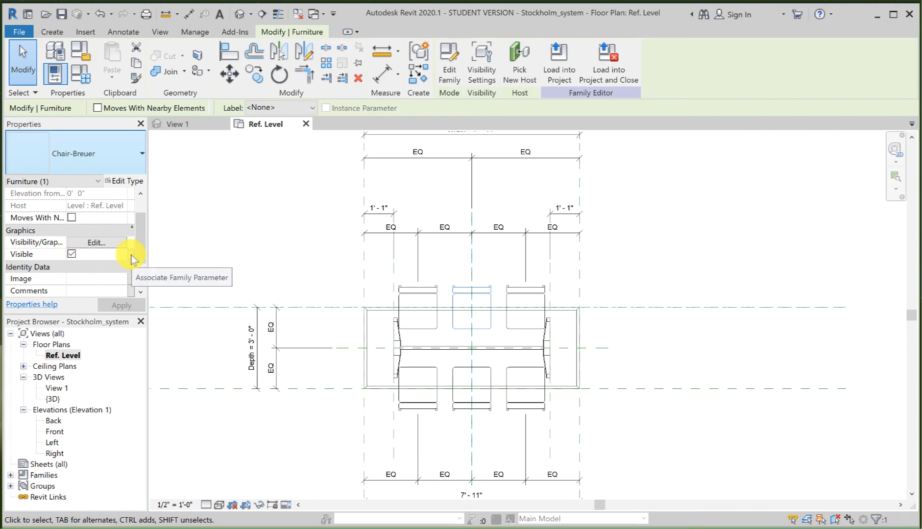
pyautogui.click(131, 255)
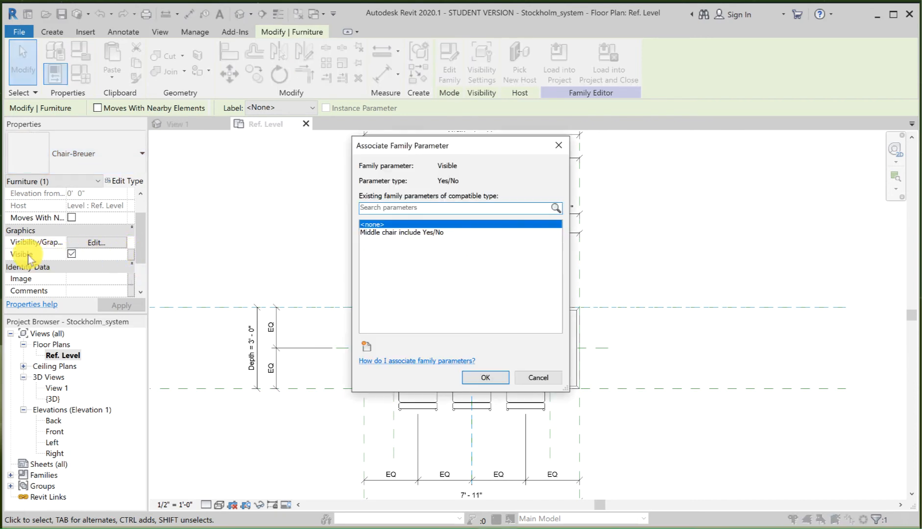
pyautogui.click(396, 233)
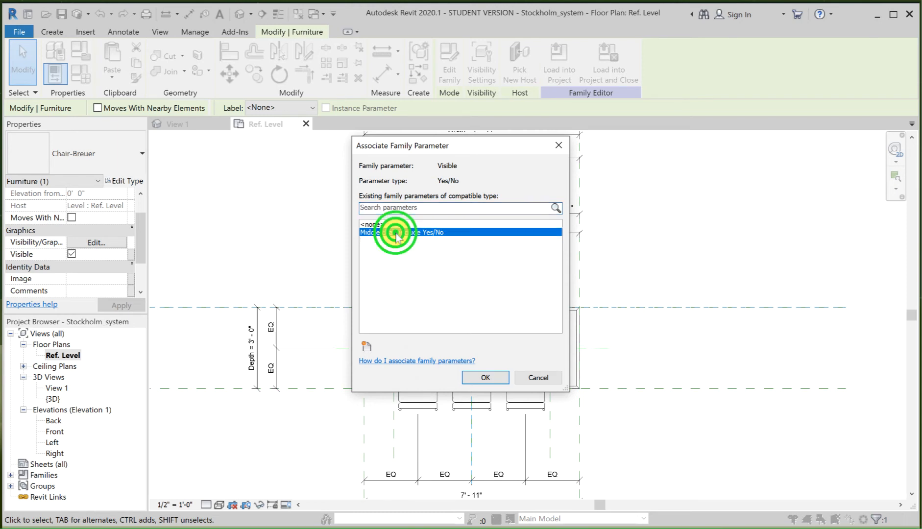
pyautogui.click(482, 380)
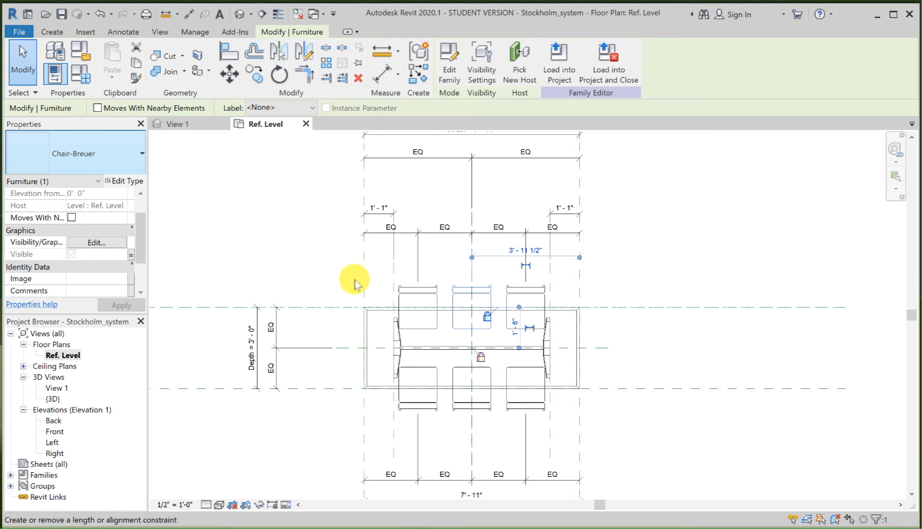
pyautogui.click(282, 276)
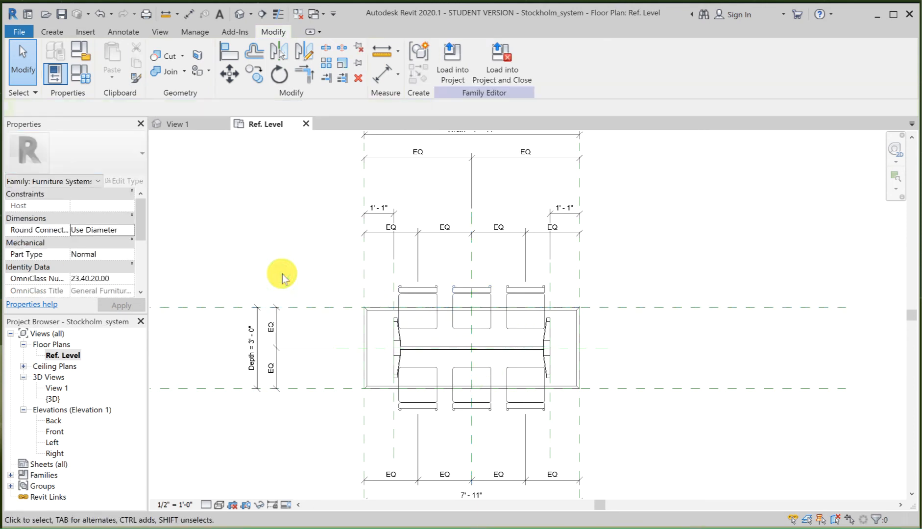
# Step: Turn off "Middle chair include Yes/No" for the Small family type and apply it
pyautogui.click(79, 78)
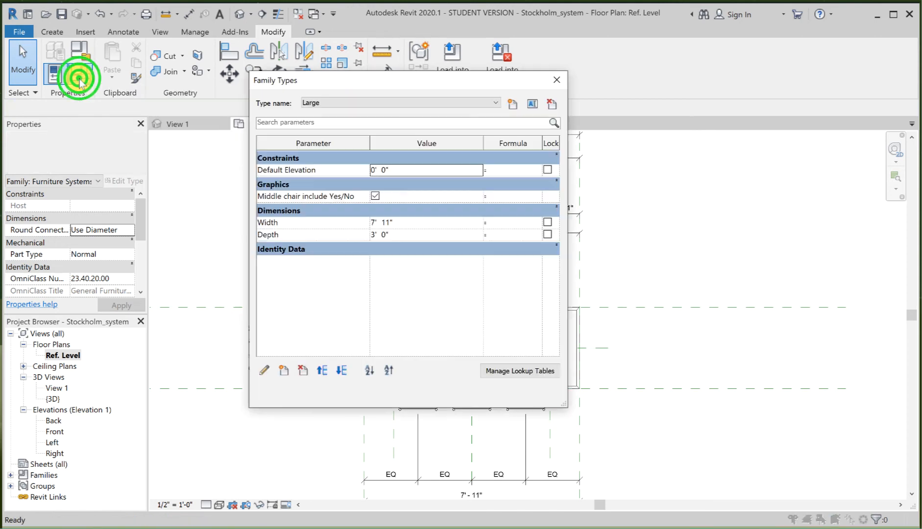
pyautogui.click(410, 104)
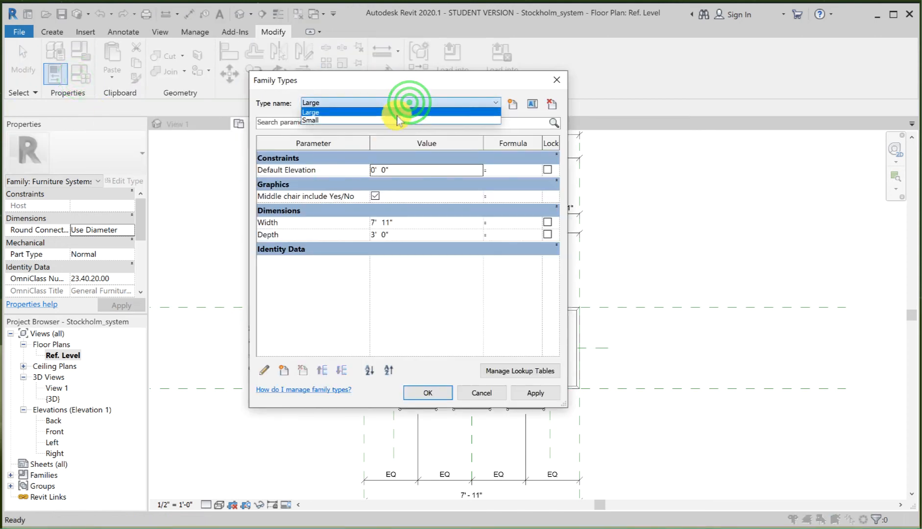
pyautogui.click(396, 114)
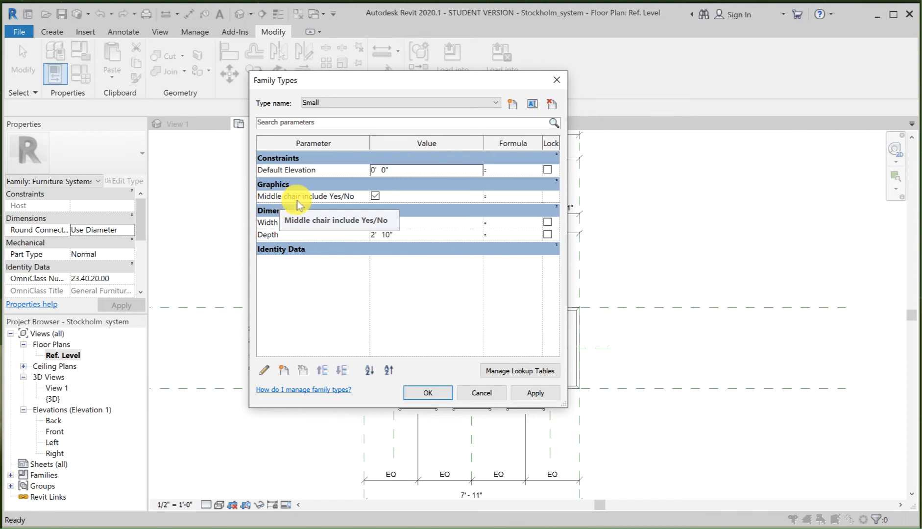
pyautogui.click(375, 197)
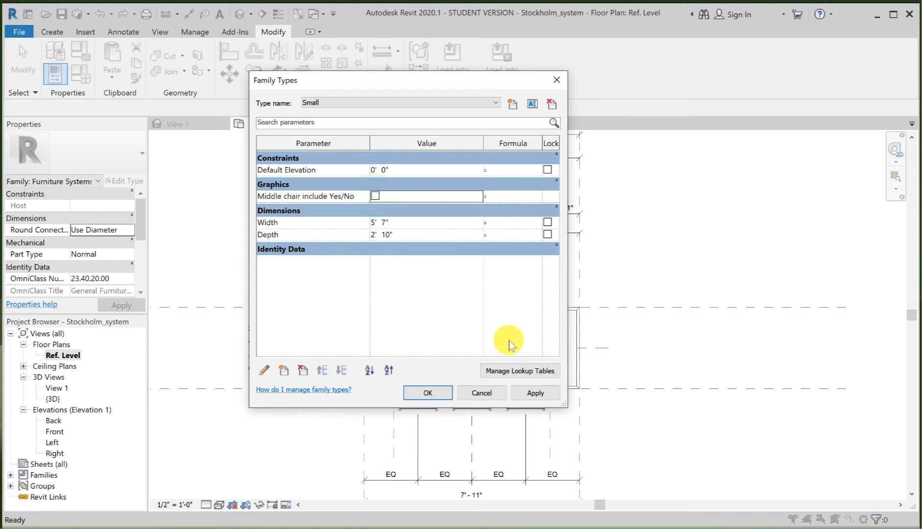
pyautogui.click(532, 394)
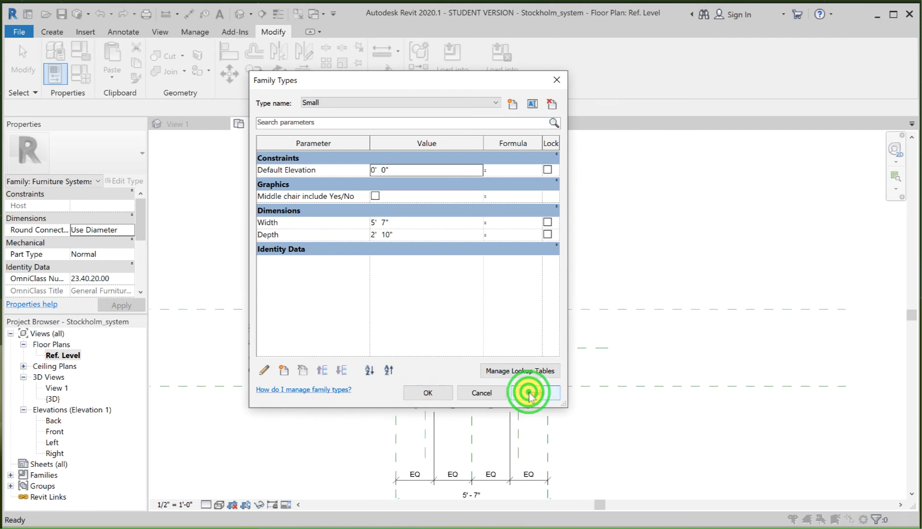
# Step: Accept the family types and create a new project from the Architectural Template
pyautogui.click(431, 392)
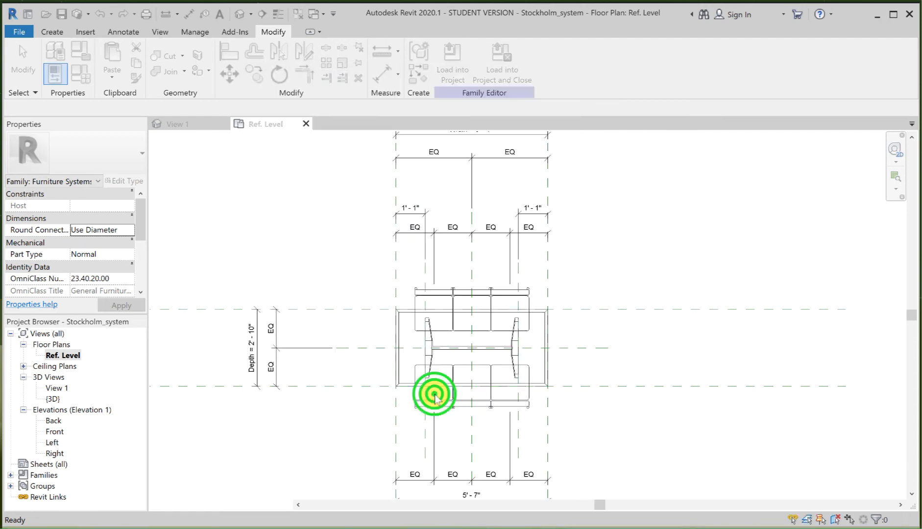
pyautogui.scroll(5, 473, 323)
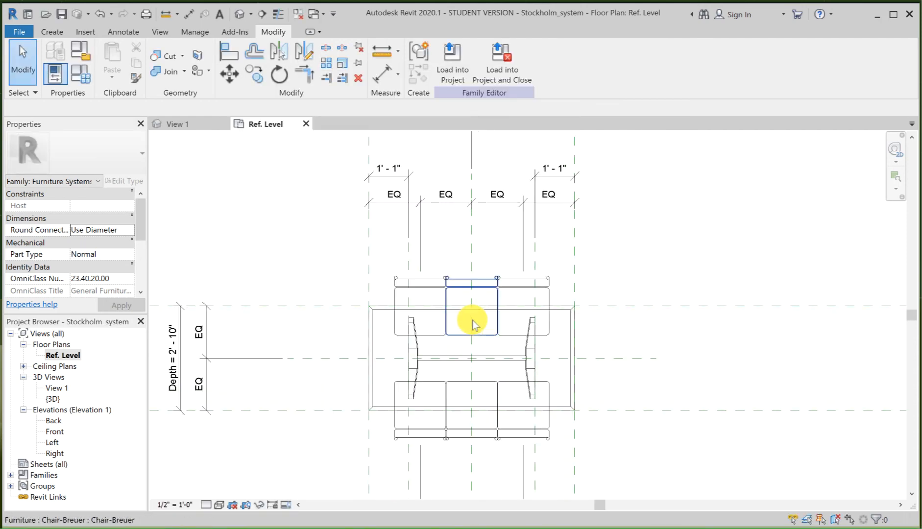
pyautogui.scroll(2, 473, 322)
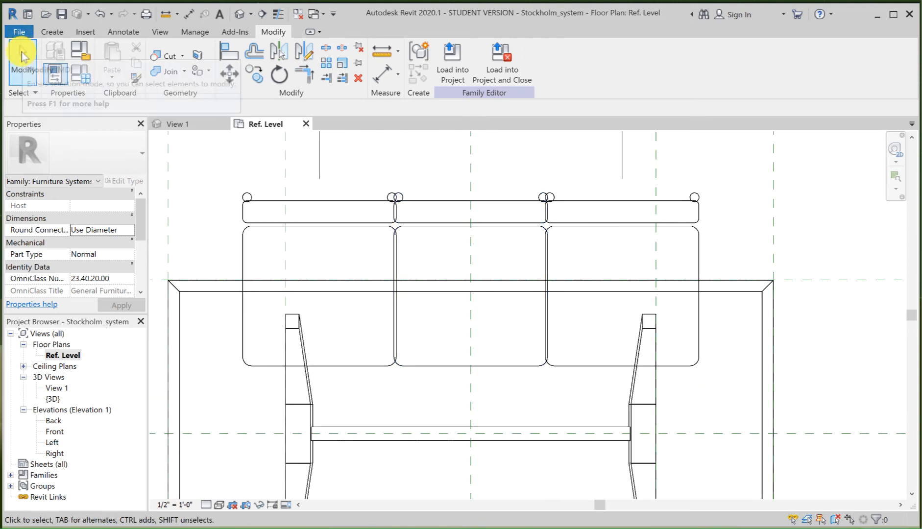
pyautogui.click(18, 34)
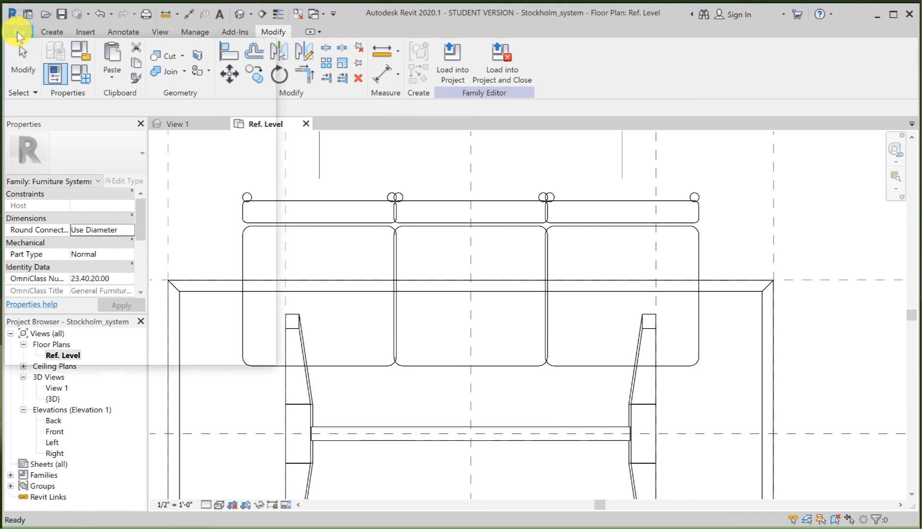
pyautogui.moveTo(86, 93)
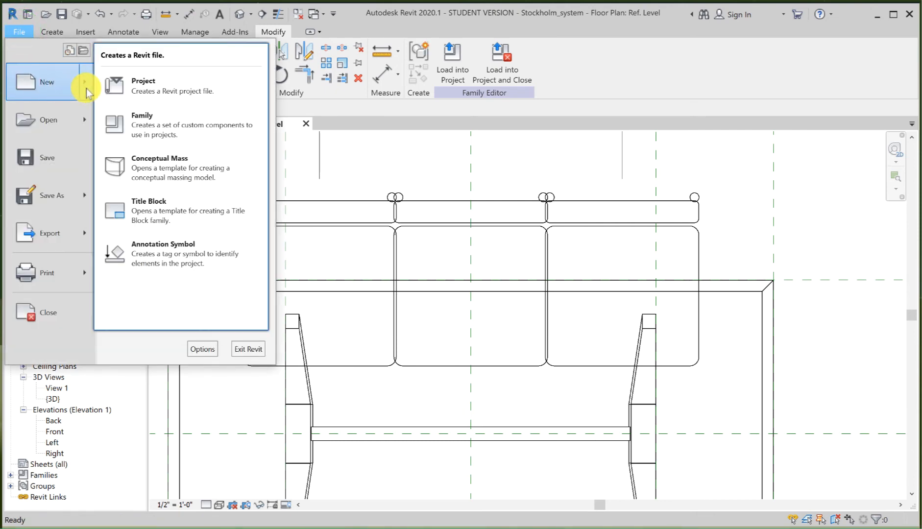
pyautogui.click(140, 86)
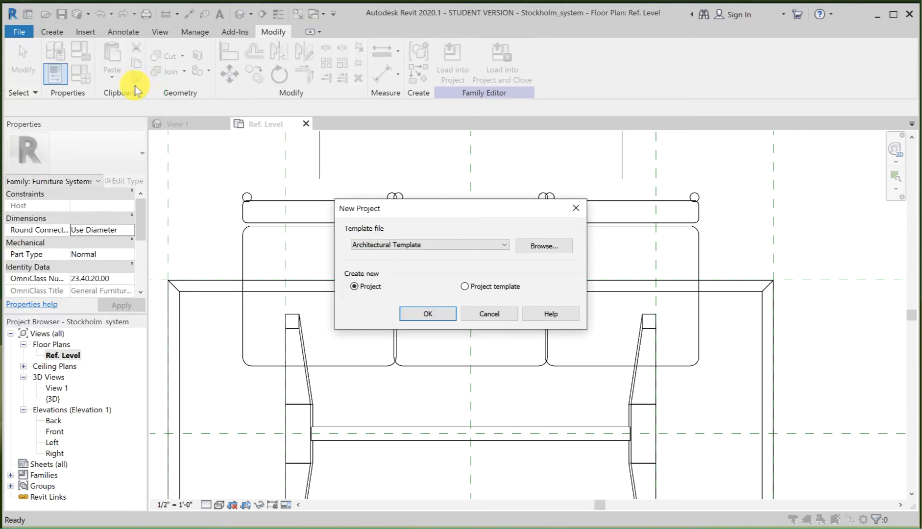
pyautogui.click(430, 313)
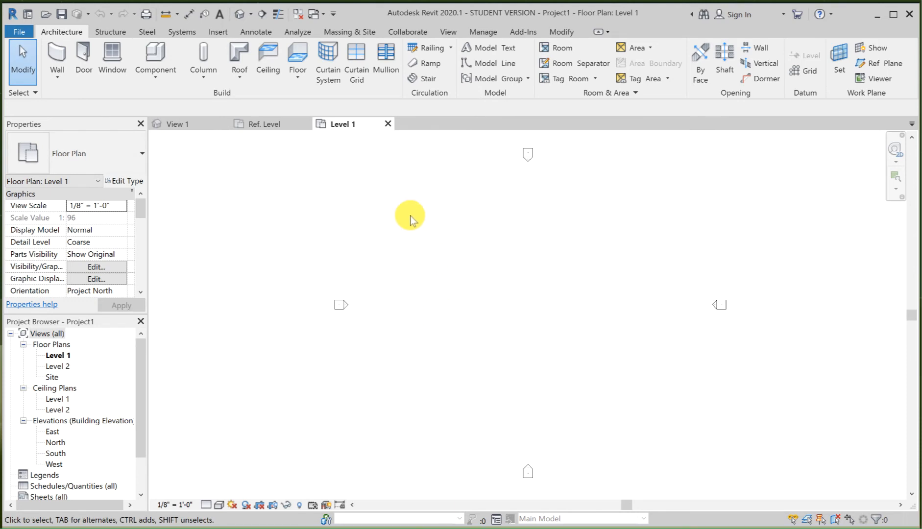
# Step: Load the Stockholm_system family into the new project and place one Small instance near the middle of the Level 1 plan
pyautogui.click(263, 123)
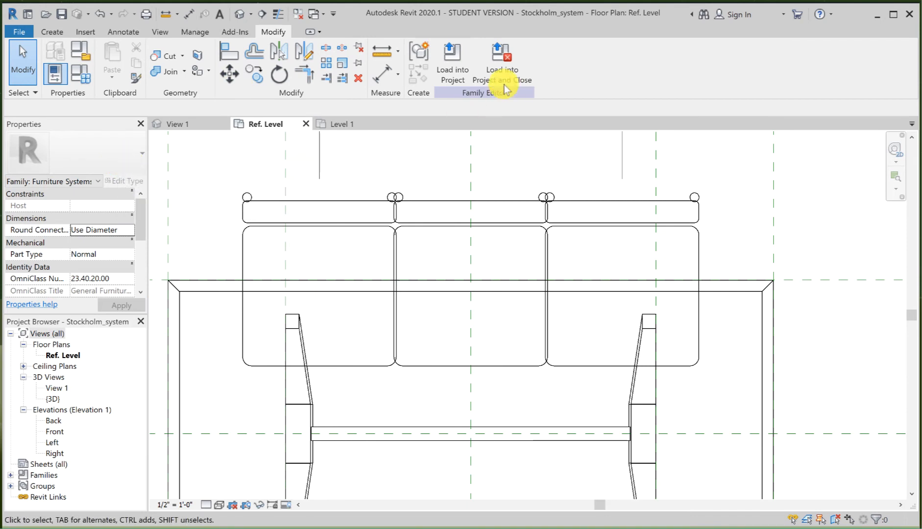
pyautogui.click(450, 56)
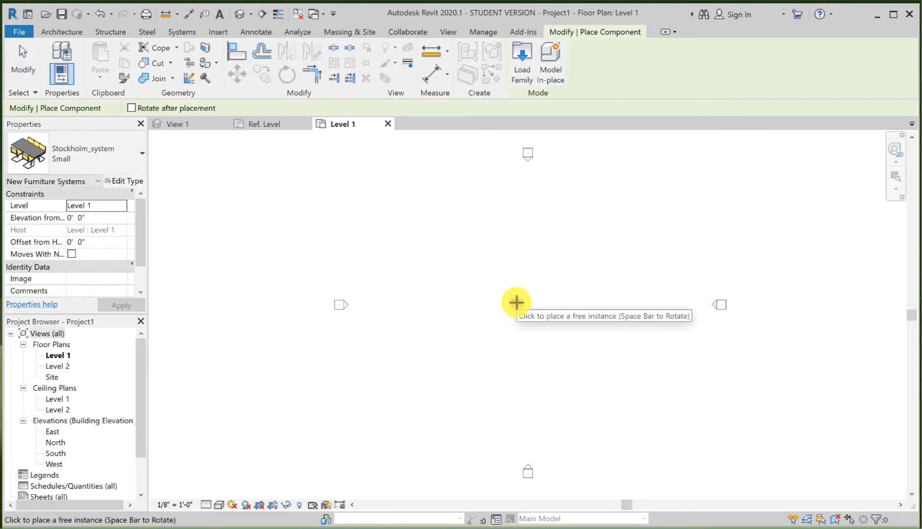
pyautogui.click(516, 303)
pyautogui.scroll(3, 518, 311)
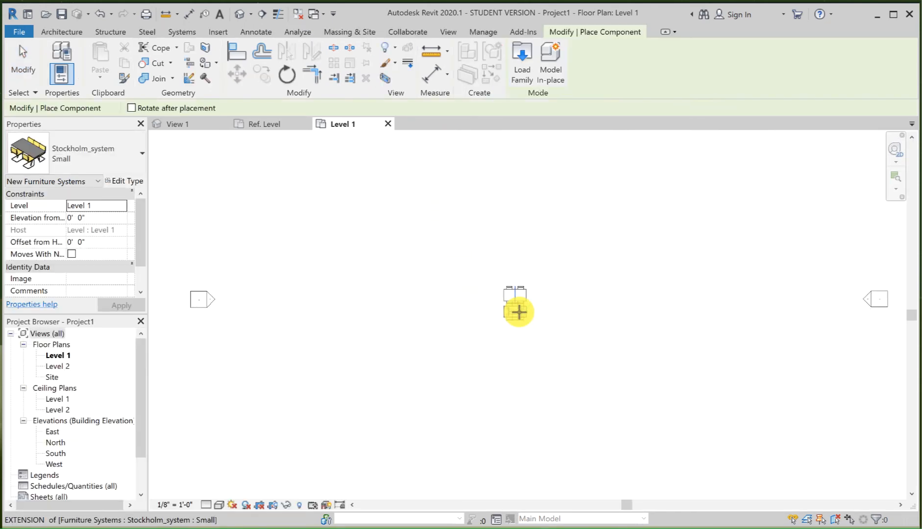
pyautogui.scroll(6, 519, 311)
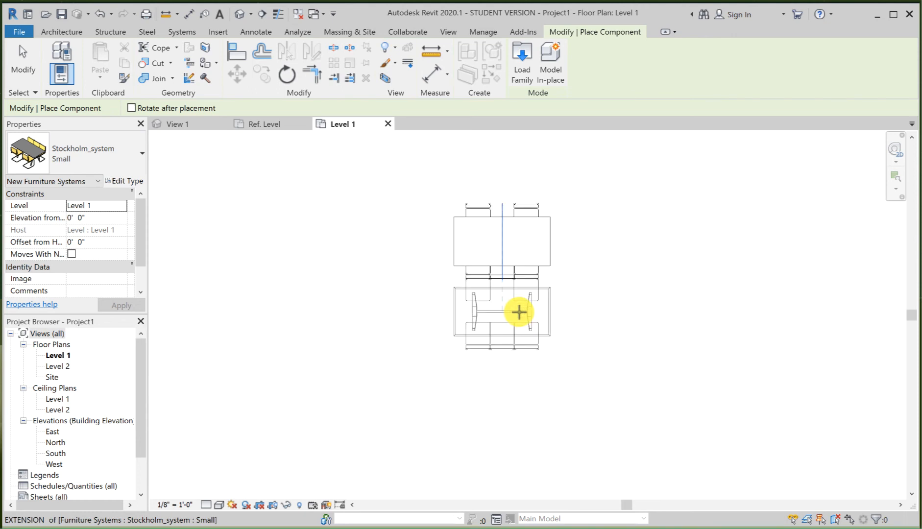
pyautogui.scroll(3, 518, 312)
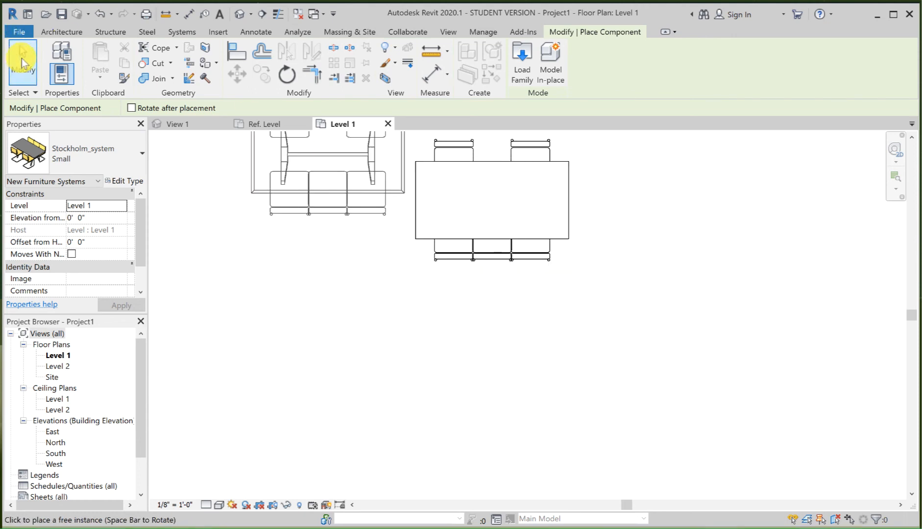
pyautogui.click(23, 62)
# Step: Switch the placed table system to the Large type and back to Small to check its middle chairs
pyautogui.scroll(-1, 553, 327)
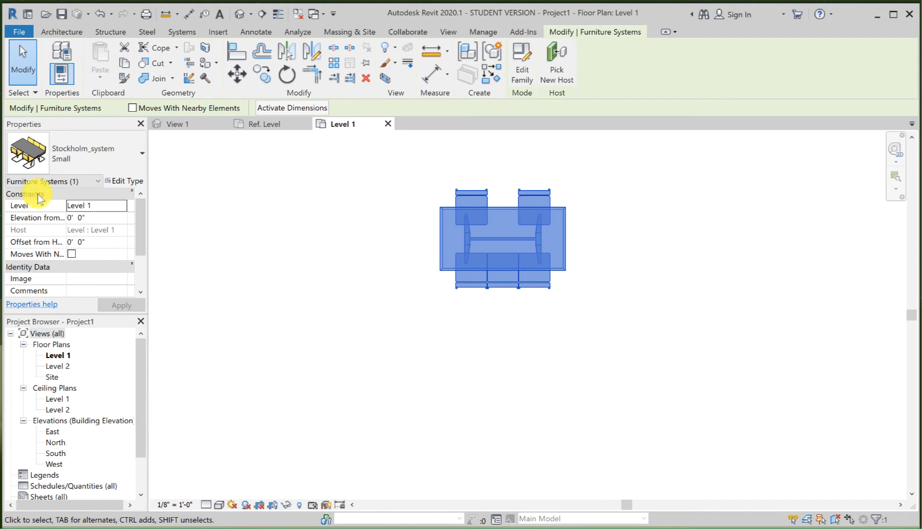
pyautogui.click(67, 161)
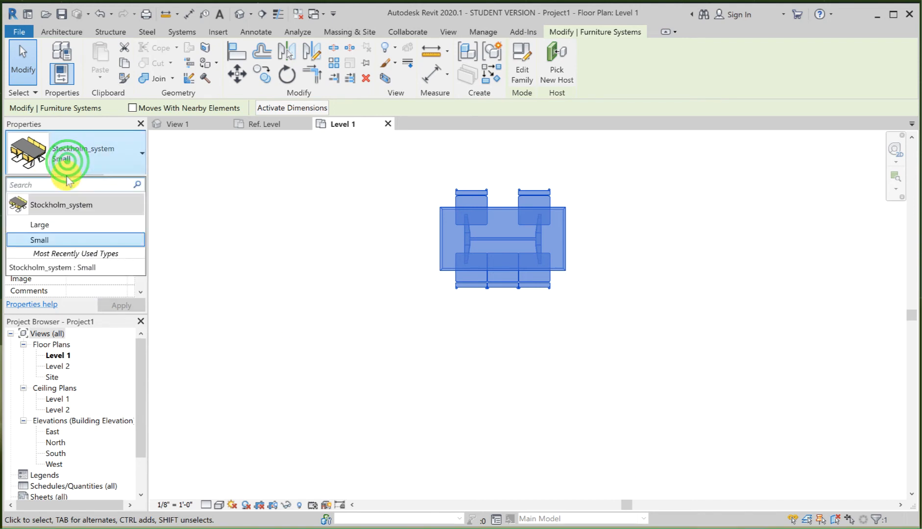
pyautogui.click(65, 227)
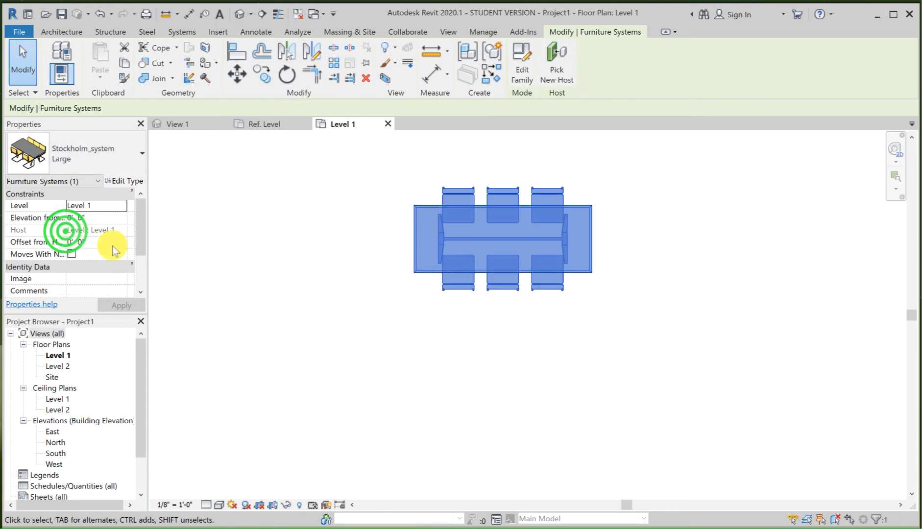
pyautogui.click(108, 157)
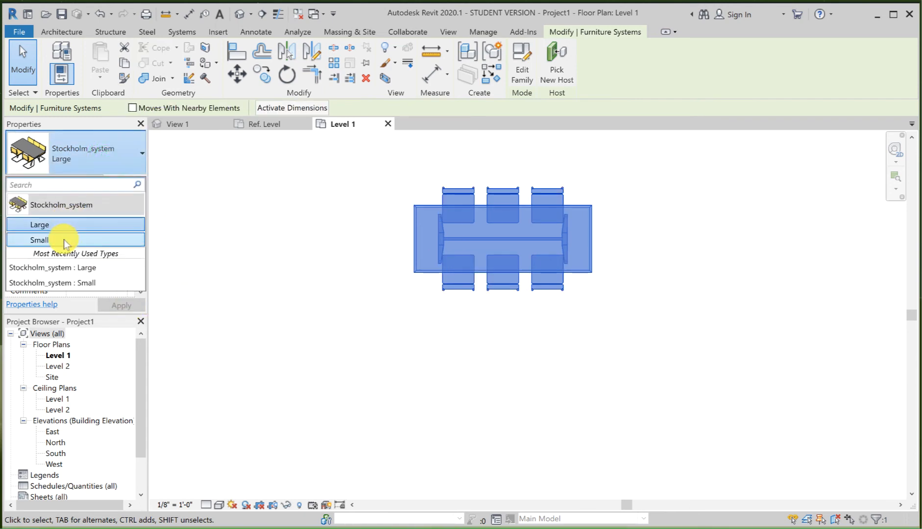
pyautogui.click(63, 239)
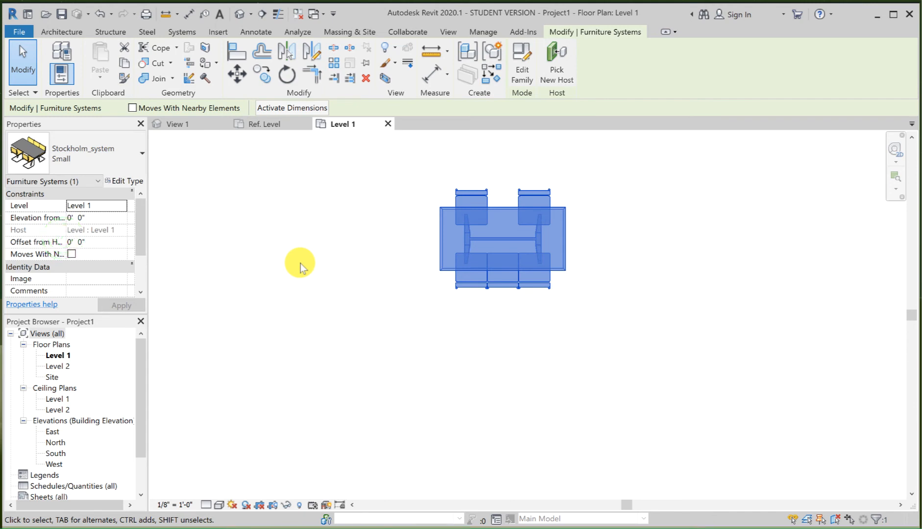
# Step: In the family's Ref. Level plan, associate the middle front chair's Visible property with the "Middle chair include Yes/No" parameter
pyautogui.click(264, 124)
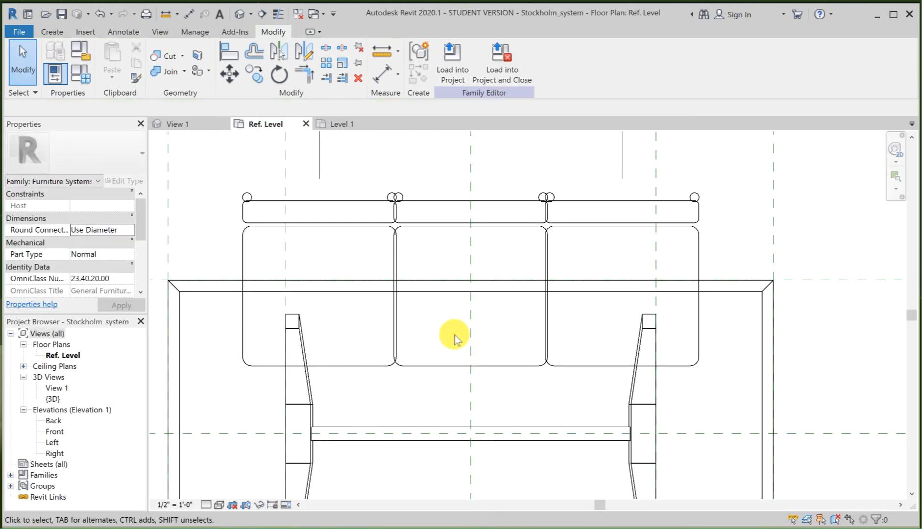
pyautogui.scroll(-1, 455, 335)
pyautogui.moveTo(460, 319); pyautogui.dragTo(447, 186, button='middle')
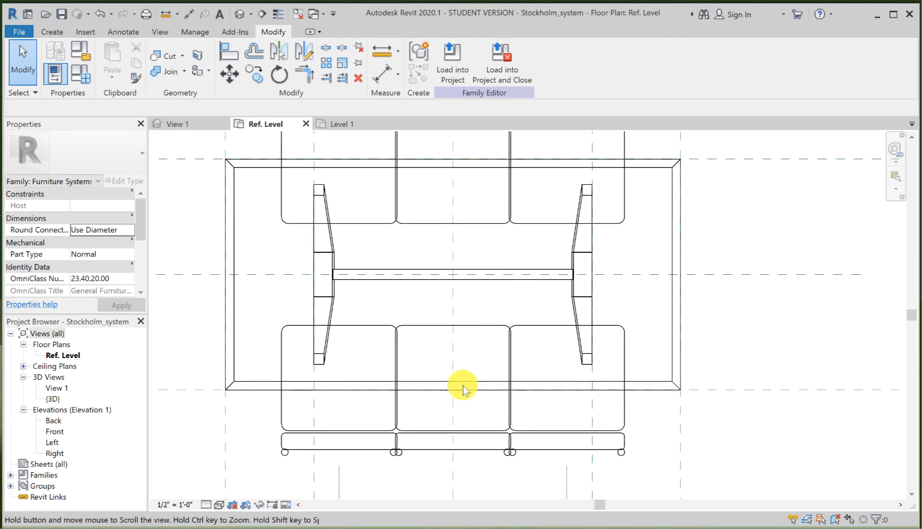
pyautogui.click(470, 455)
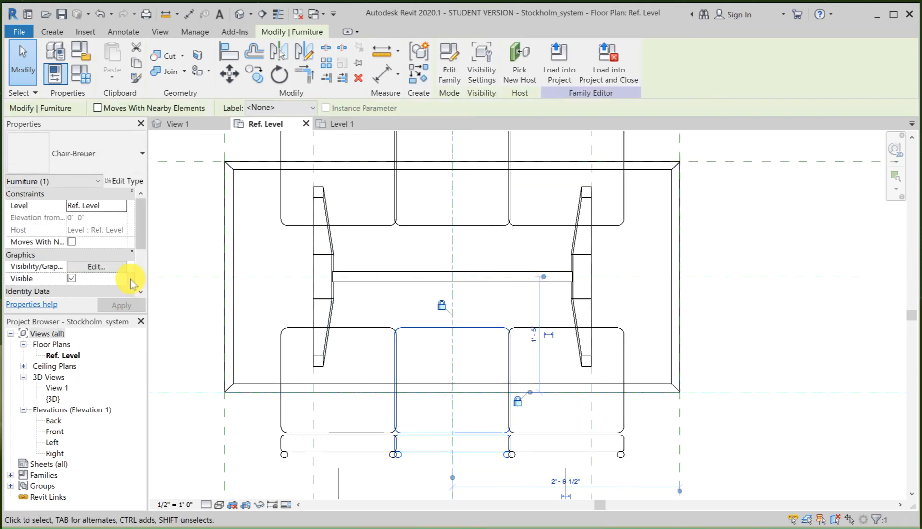
pyautogui.click(131, 279)
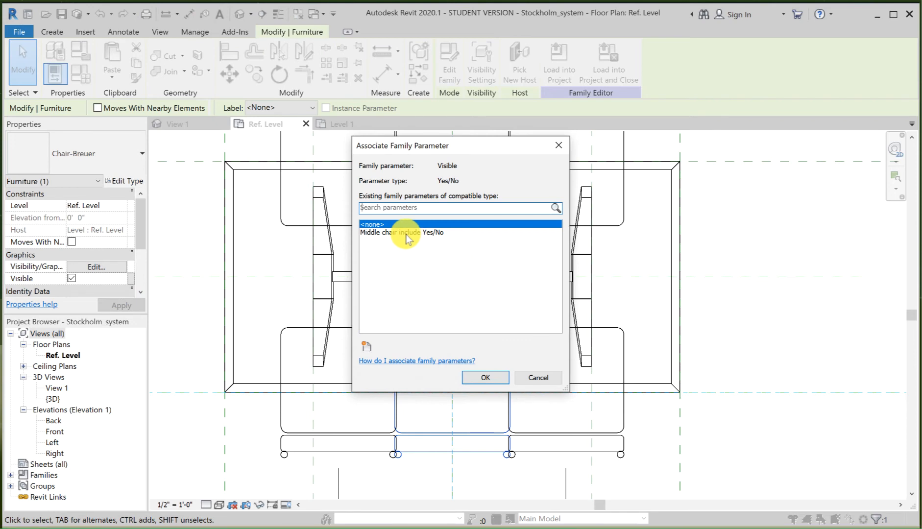
pyautogui.click(407, 233)
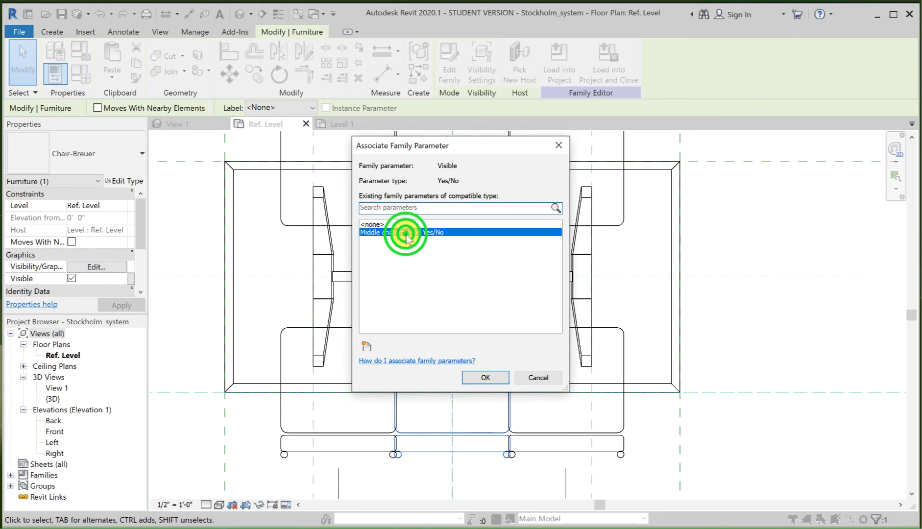
pyautogui.click(485, 377)
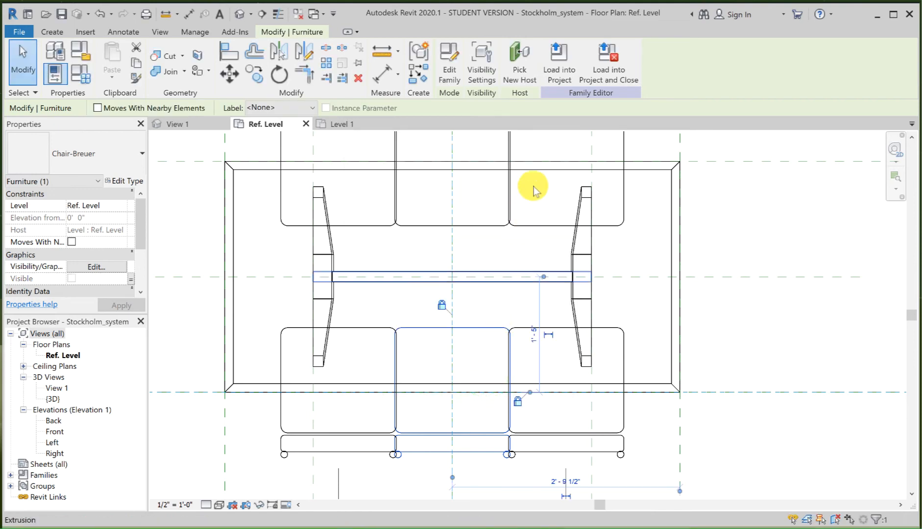
# Step: Reload the family into the project, overwriting the existing version, and test the placed table with the Large and Small types
pyautogui.click(561, 72)
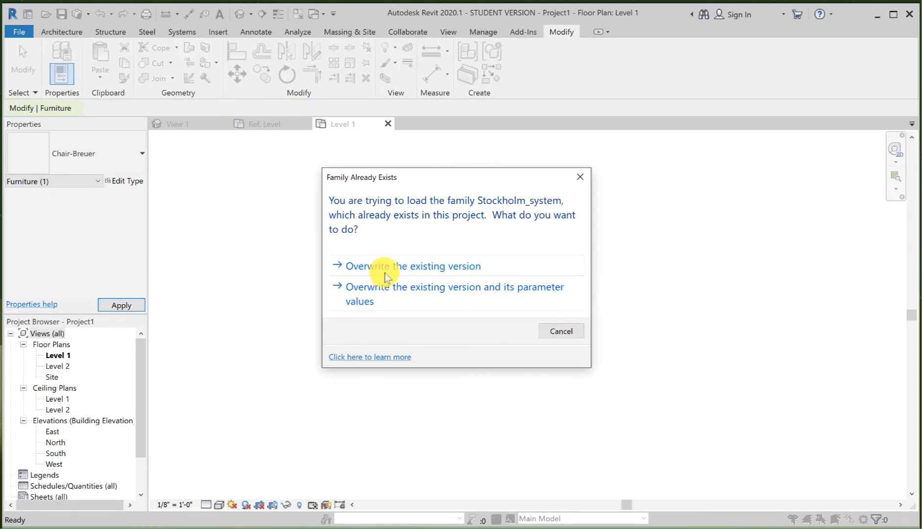
pyautogui.click(386, 269)
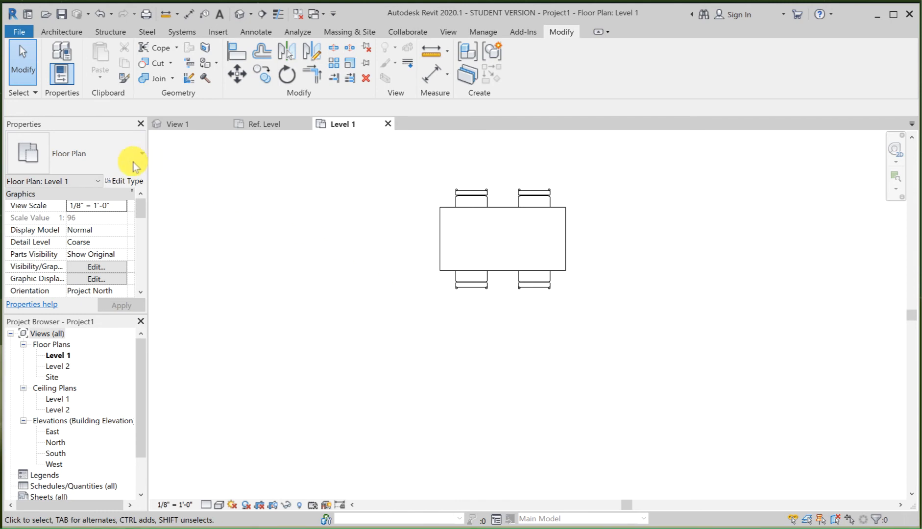
pyautogui.click(505, 212)
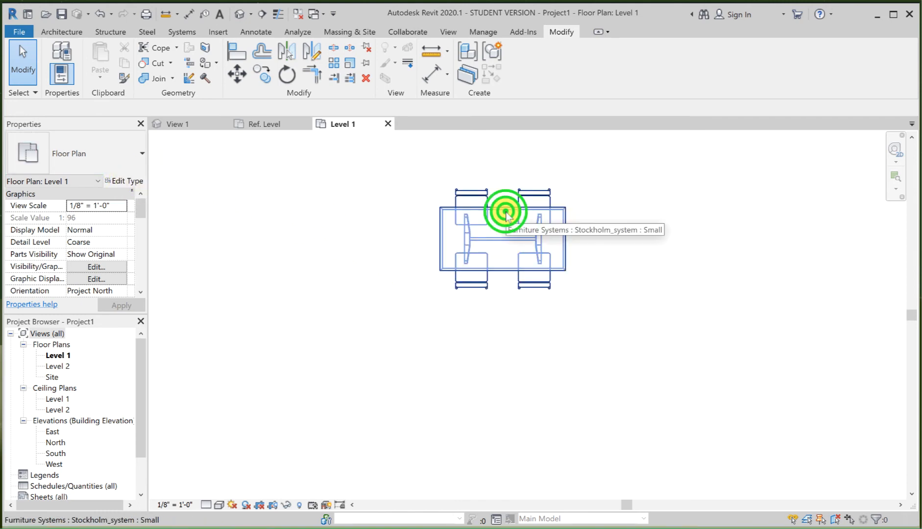
pyautogui.click(118, 162)
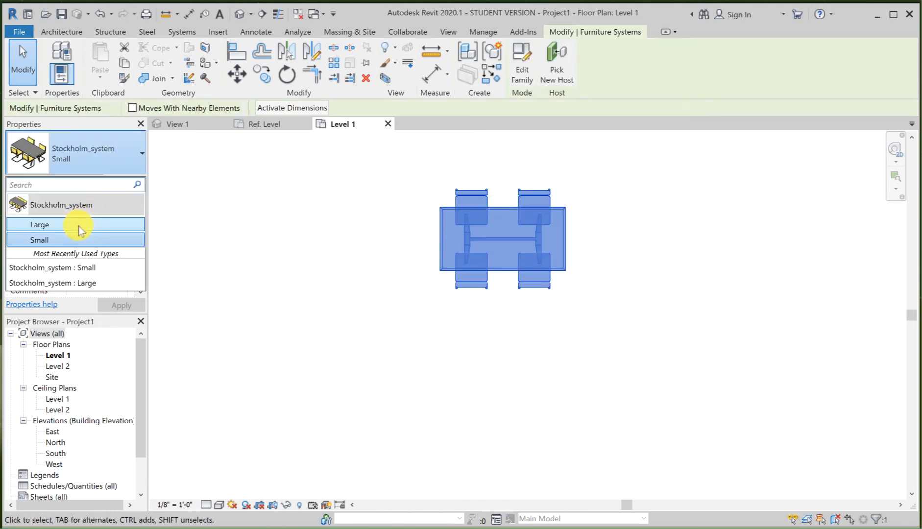
pyautogui.click(79, 224)
pyautogui.click(112, 148)
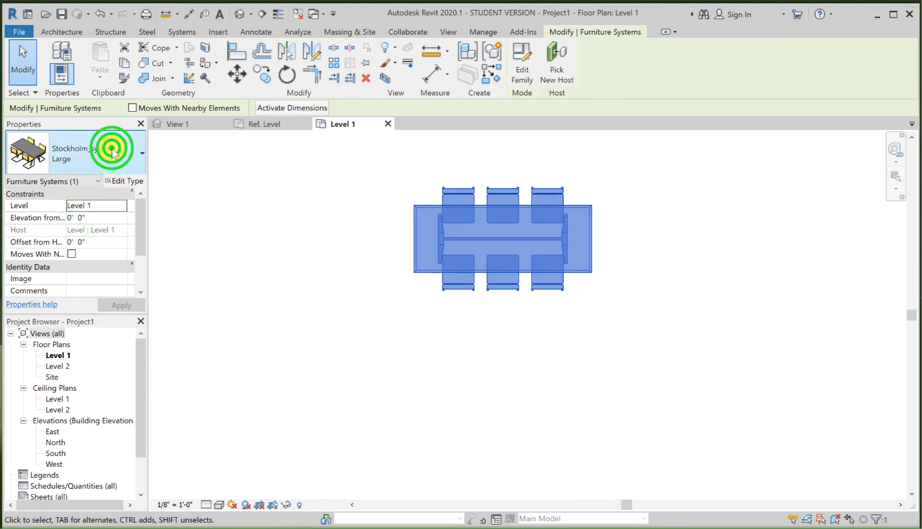
pyautogui.click(73, 240)
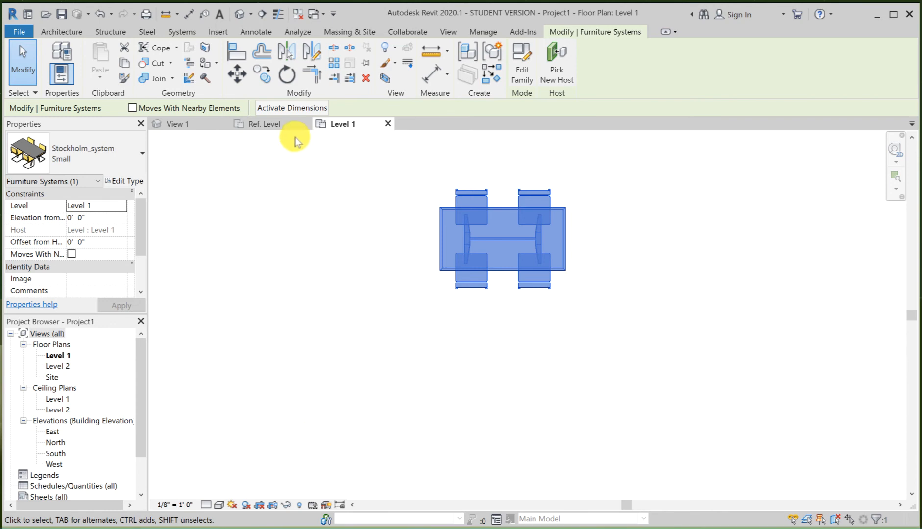
# Step: In the Stockholm_system family, define an instance parameter named "Left chair include Yes/No" of type Yes/No, grouped under Graphics
pyautogui.click(274, 124)
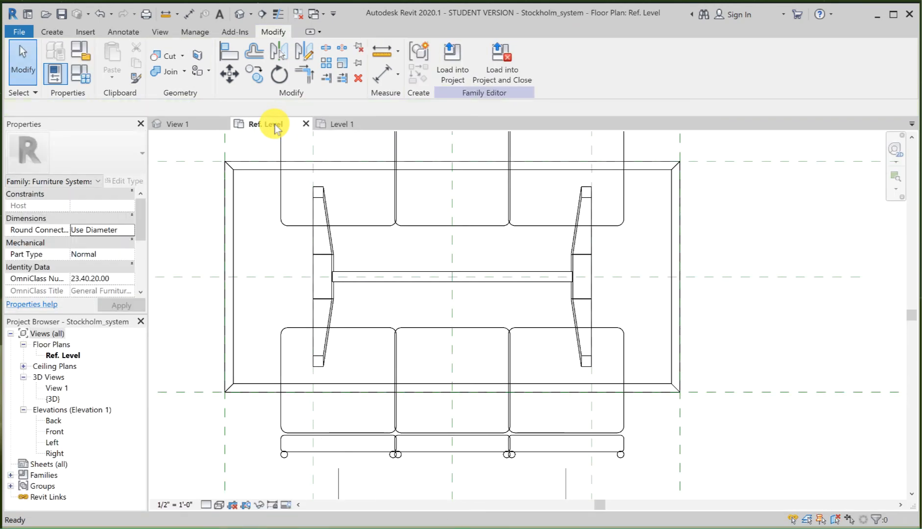
pyautogui.scroll(-3, 444, 265)
pyautogui.click(444, 264)
pyautogui.moveTo(444, 265); pyautogui.dragTo(534, 328, button='middle')
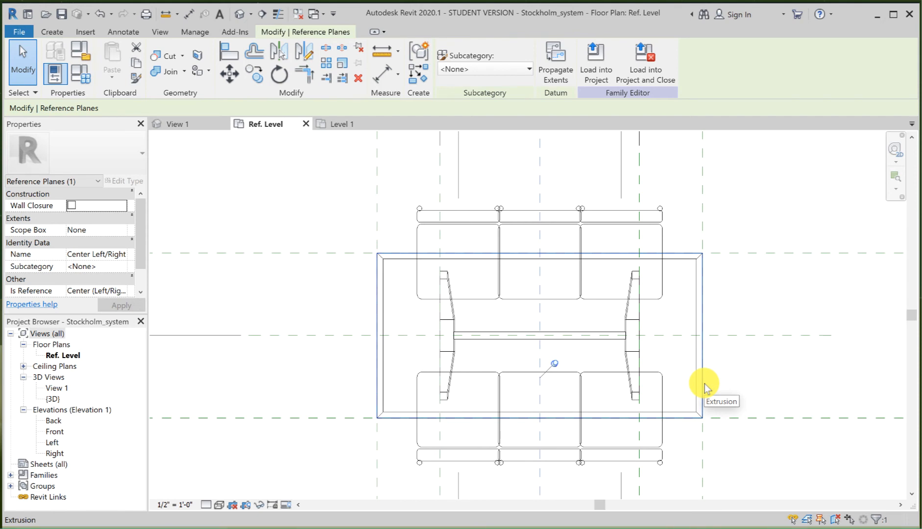
pyautogui.click(84, 81)
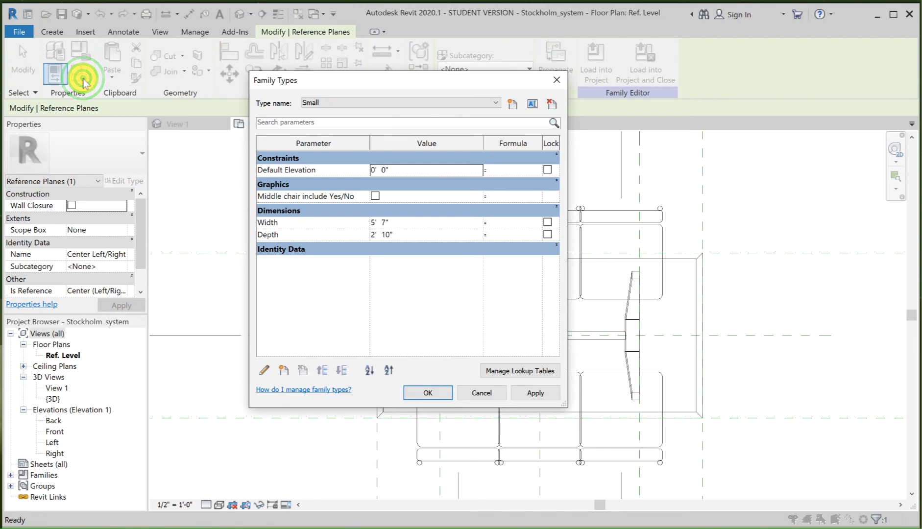
pyautogui.click(288, 374)
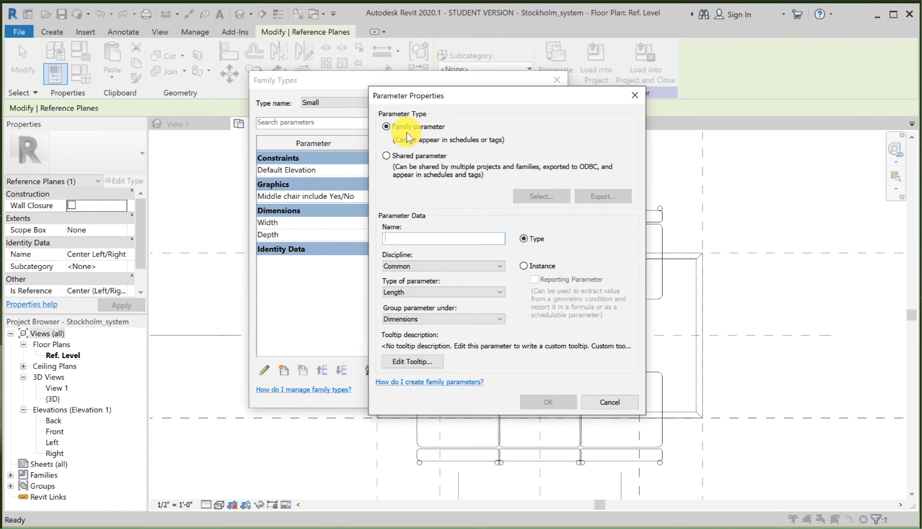
pyautogui.click(523, 266)
pyautogui.click(405, 236)
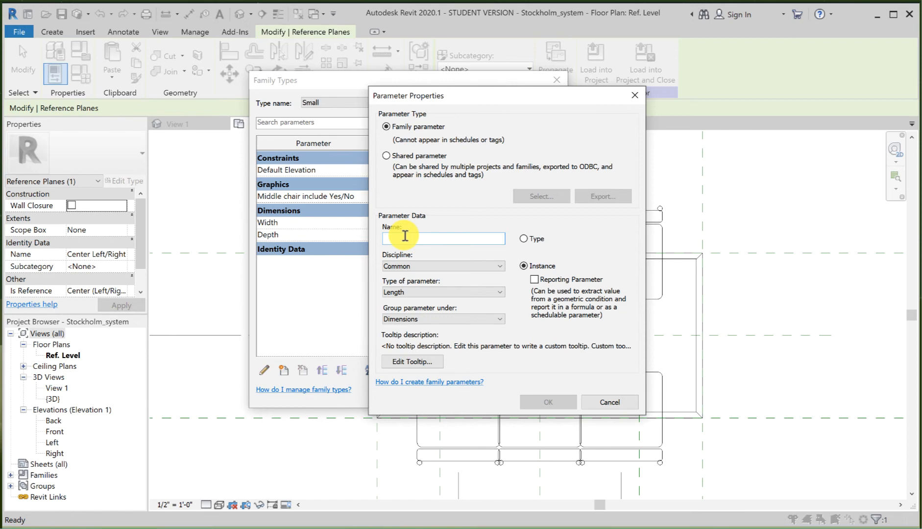
pyautogui.write('Left chair include Yes/No')
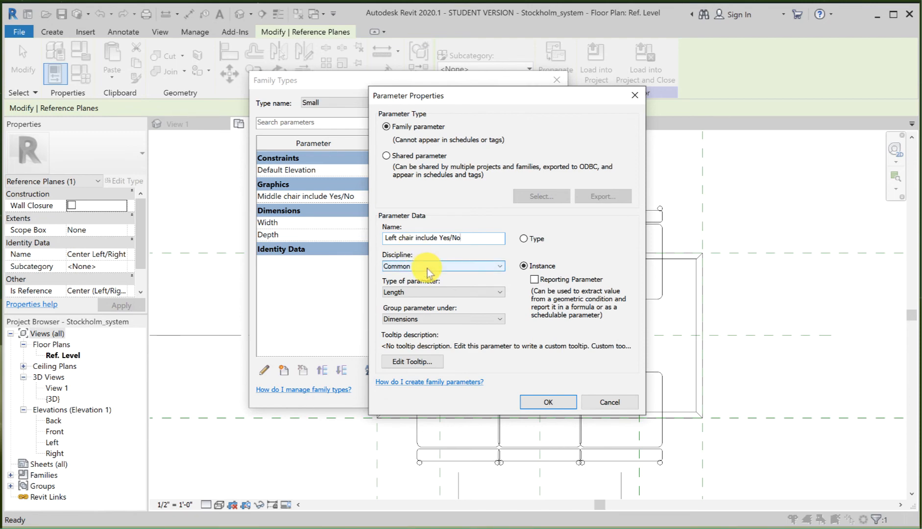
pyautogui.click(432, 291)
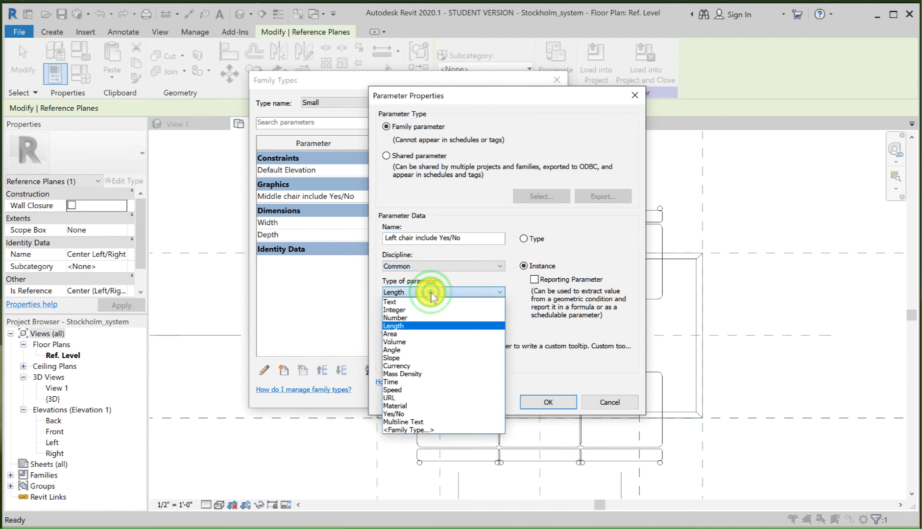
pyautogui.click(434, 414)
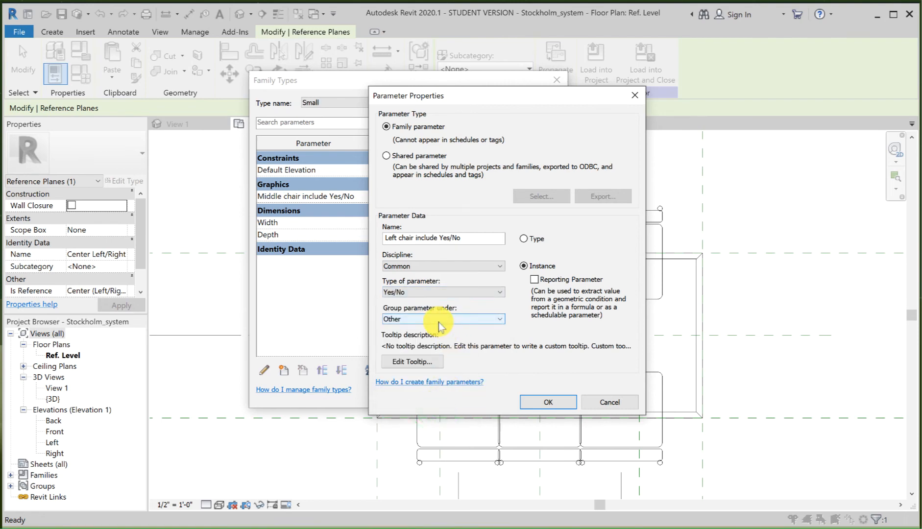
pyautogui.click(438, 319)
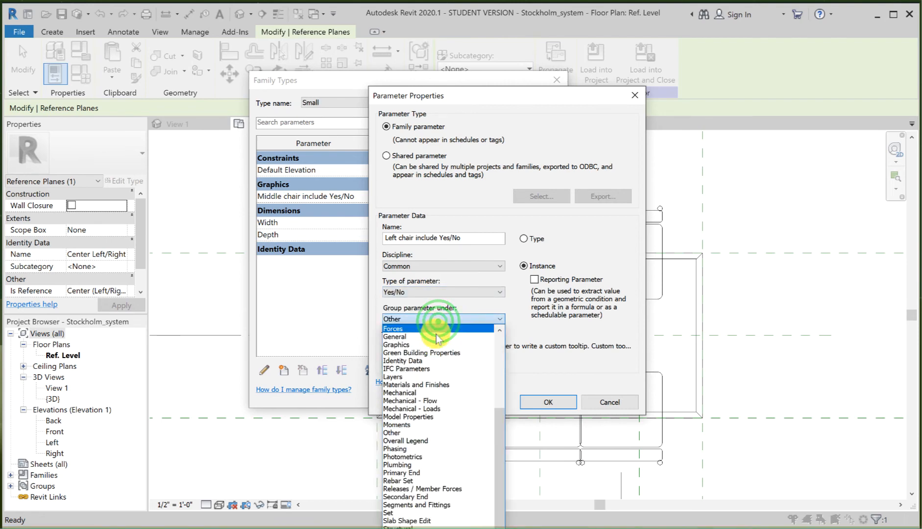
pyautogui.click(436, 346)
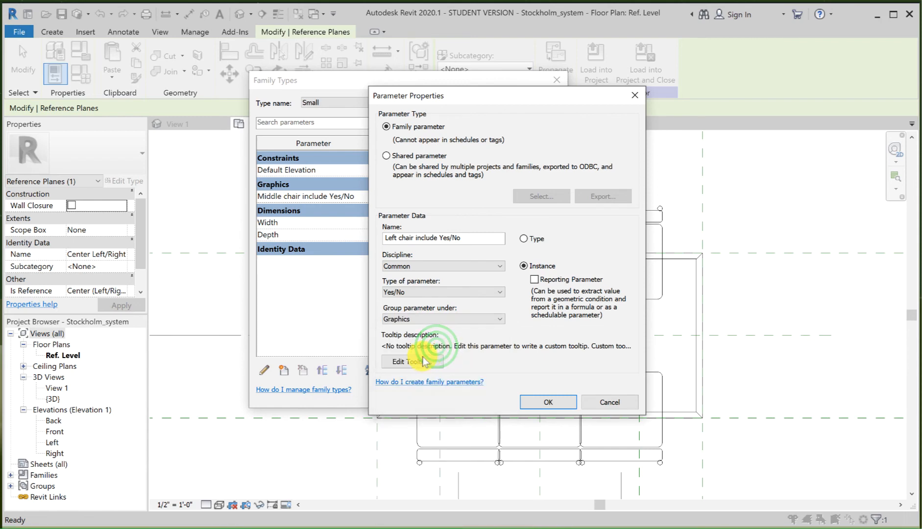
# Step: Give the left chair parameter the tooltip "This control visibility of chair ont the left", copy that text, and add the parameter to the family
pyautogui.click(418, 362)
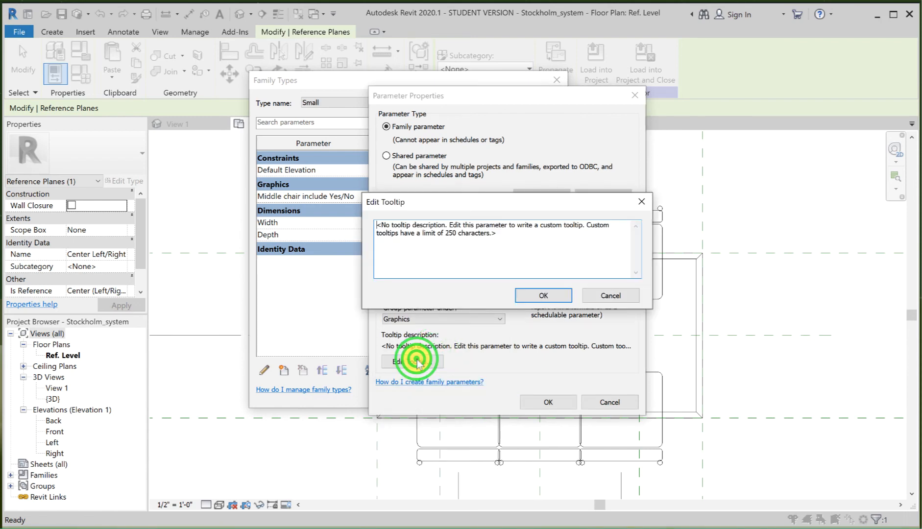
pyautogui.tripleClick(506, 233)
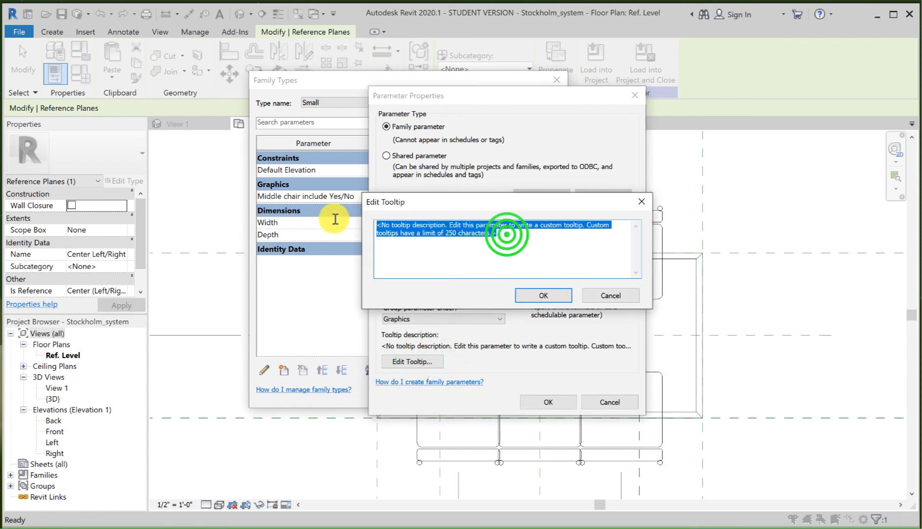
pyautogui.write('Thi')
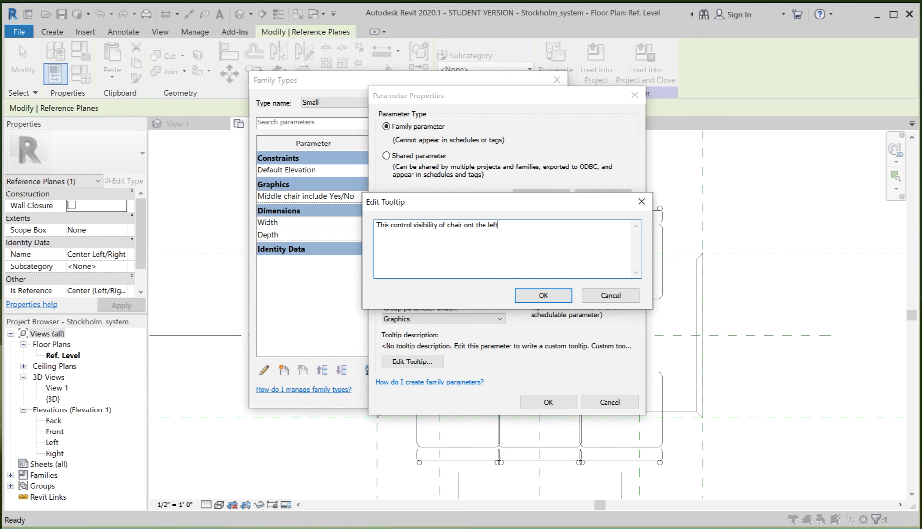
pyautogui.moveTo(512, 224); pyautogui.dragTo(360, 229)
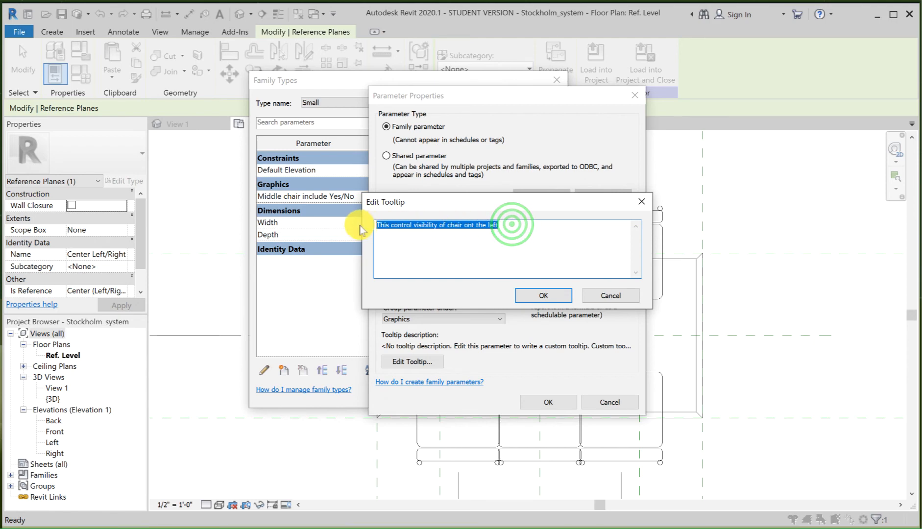
pyautogui.click(548, 295)
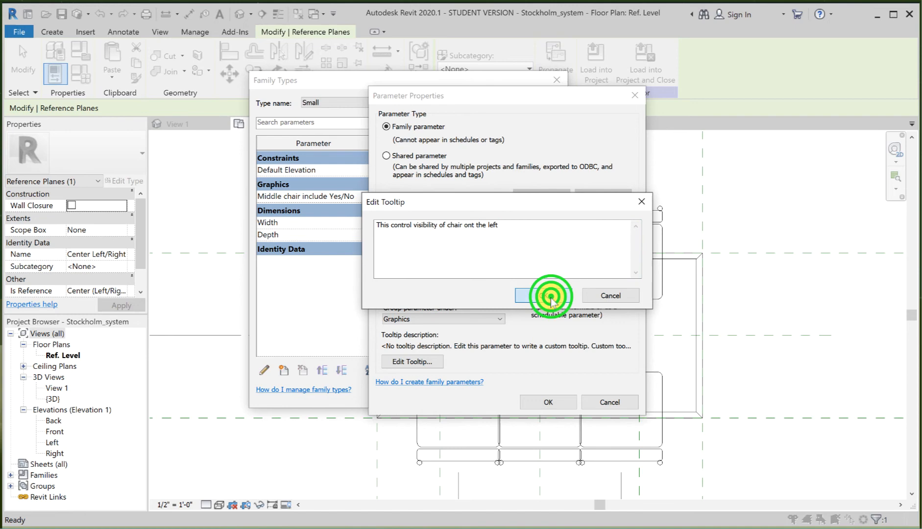
pyautogui.click(553, 399)
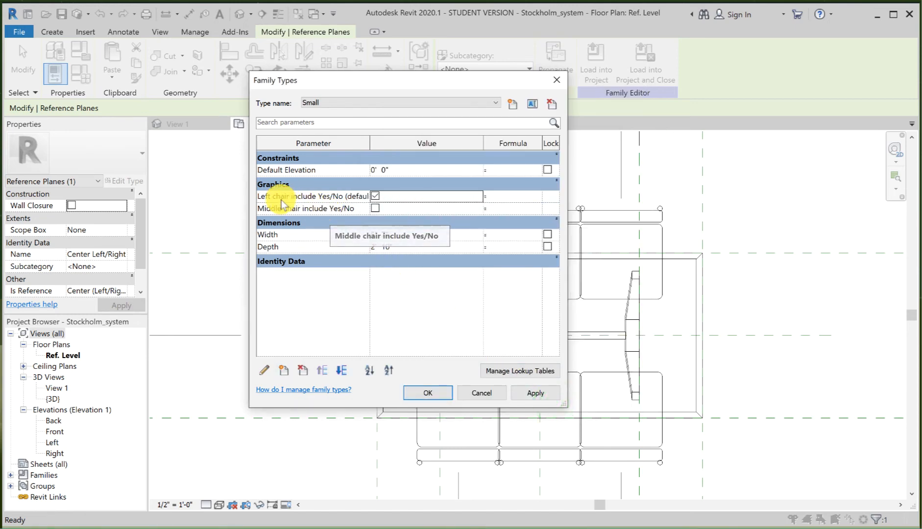
pyautogui.moveTo(266, 203)
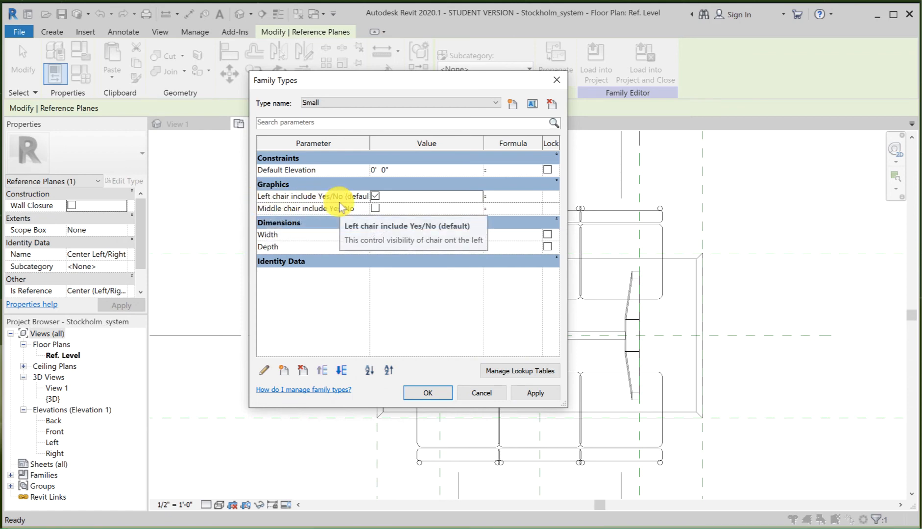
# Step: Define another instance parameter named "Right chair include Yes/No" of type Yes/No, grouped under Graphics
pyautogui.click(281, 375)
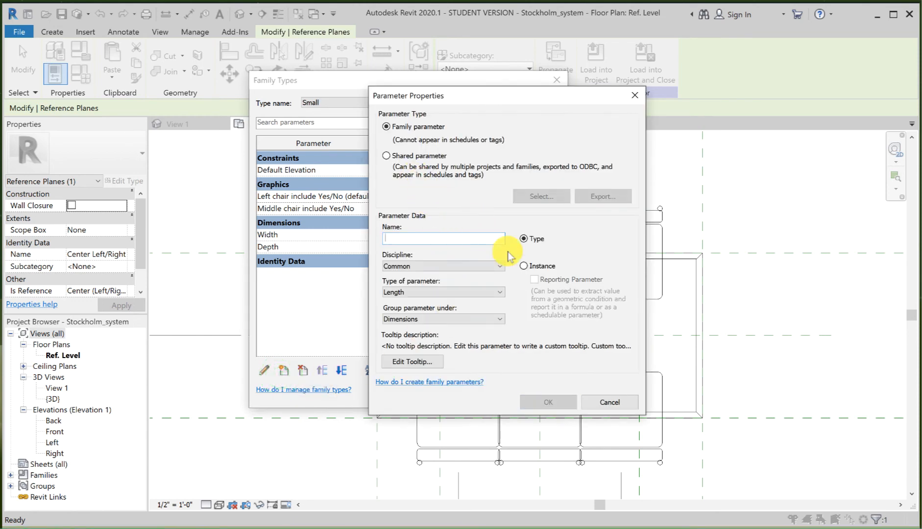
pyautogui.click(524, 267)
pyautogui.click(415, 239)
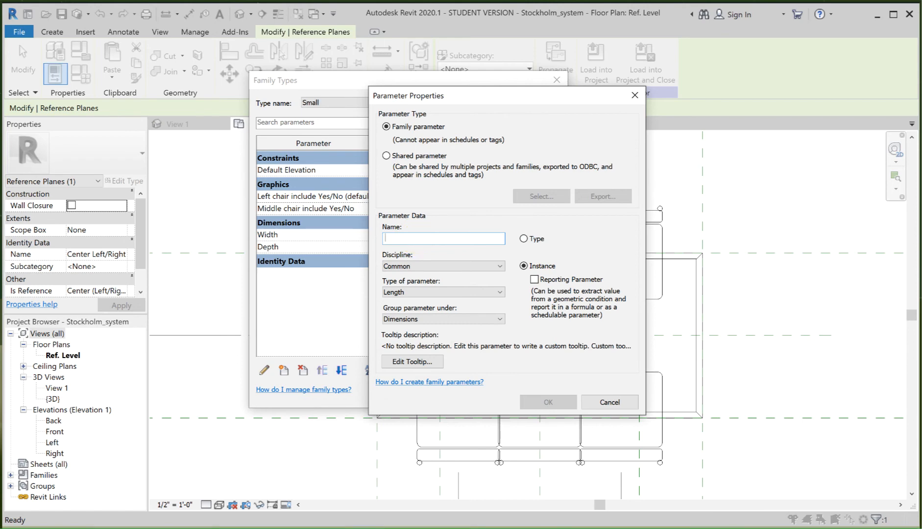
pyautogui.write('Right chair include Yes/No')
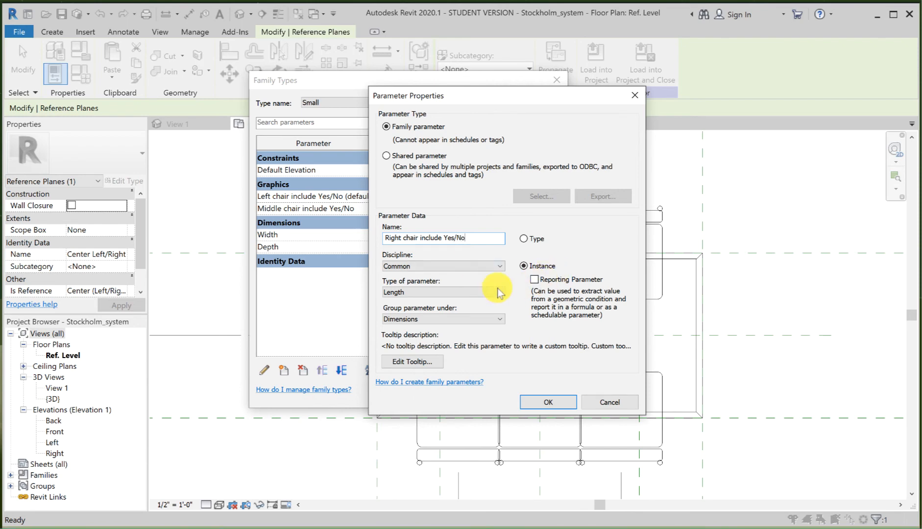
pyautogui.click(461, 292)
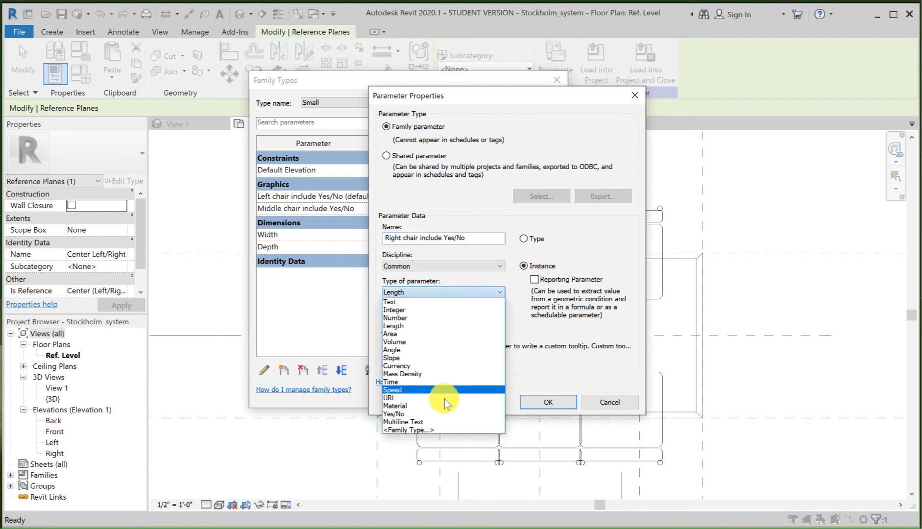
pyautogui.click(442, 413)
pyautogui.click(449, 316)
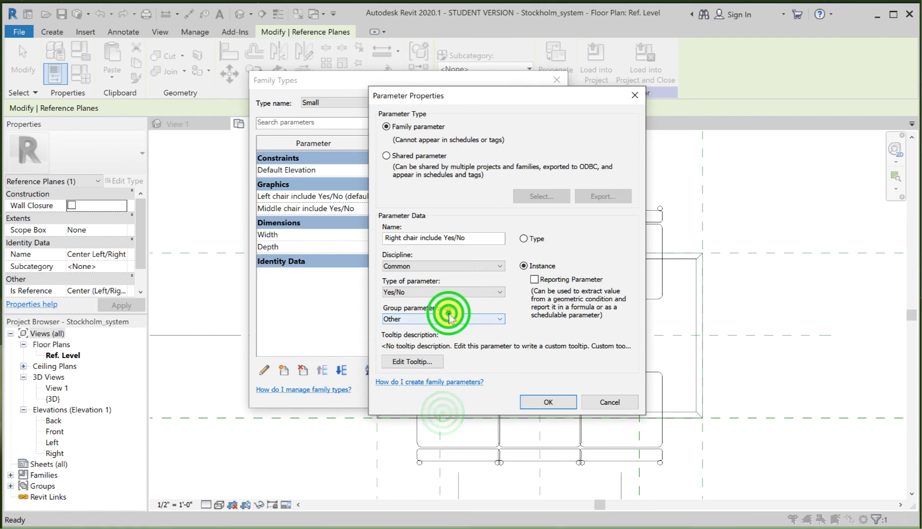
pyautogui.click(449, 317)
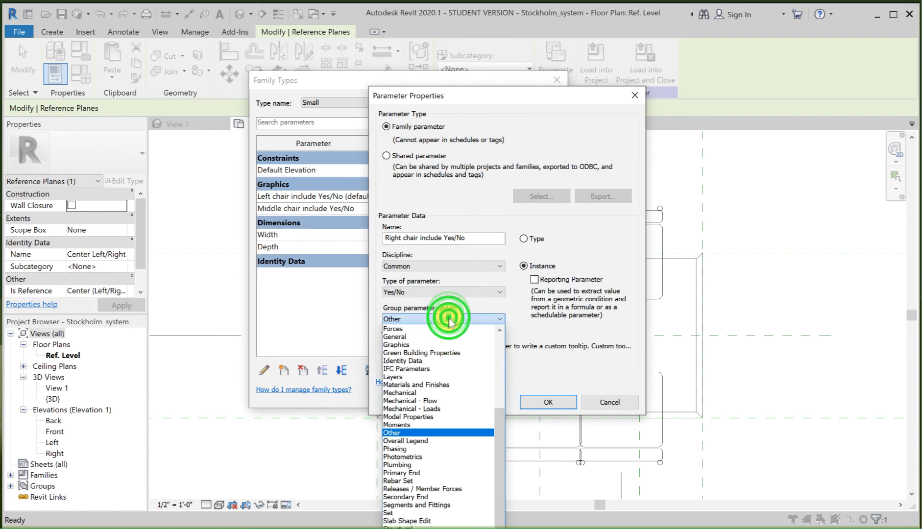
pyautogui.click(441, 346)
# Step: Give the right chair parameter the tooltip "This control visibility of chair ont the right" and accept the family's new parameters
pyautogui.click(426, 360)
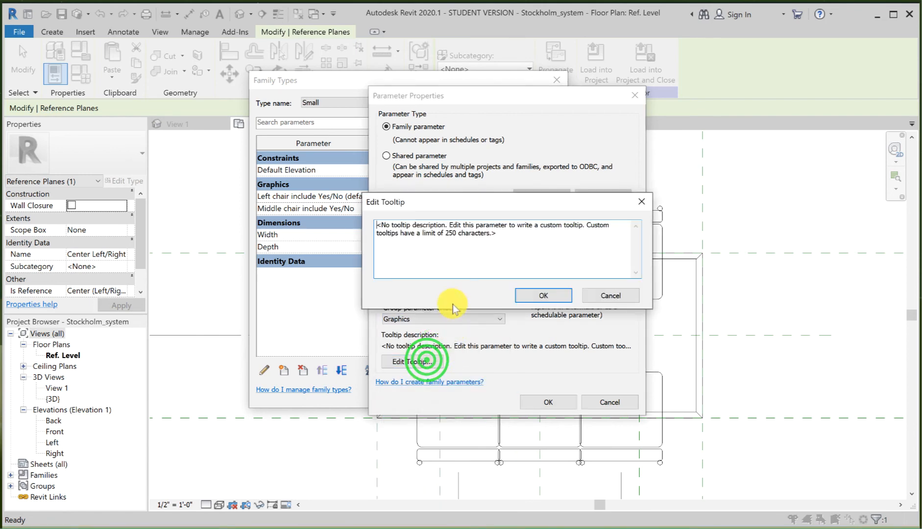
pyautogui.moveTo(509, 233); pyautogui.dragTo(342, 224)
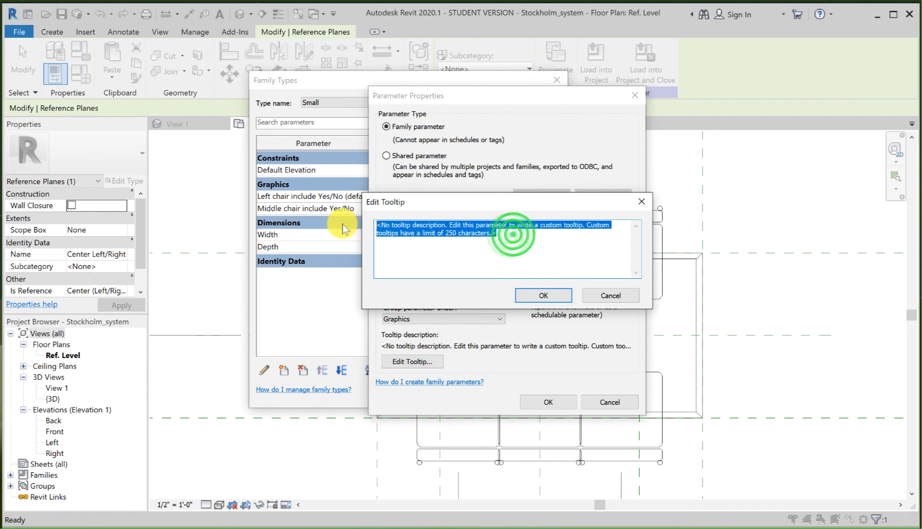
pyautogui.write('This control visibility of chairs on the left')
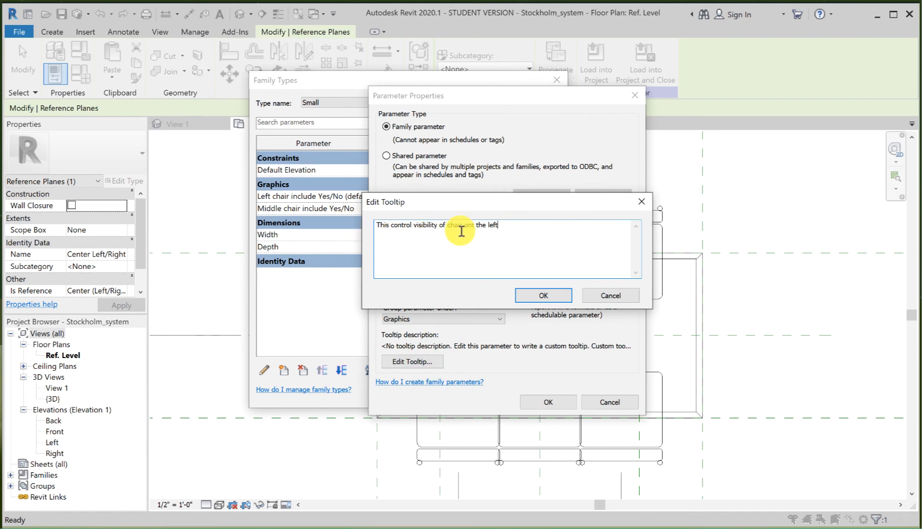
pyautogui.click(501, 225)
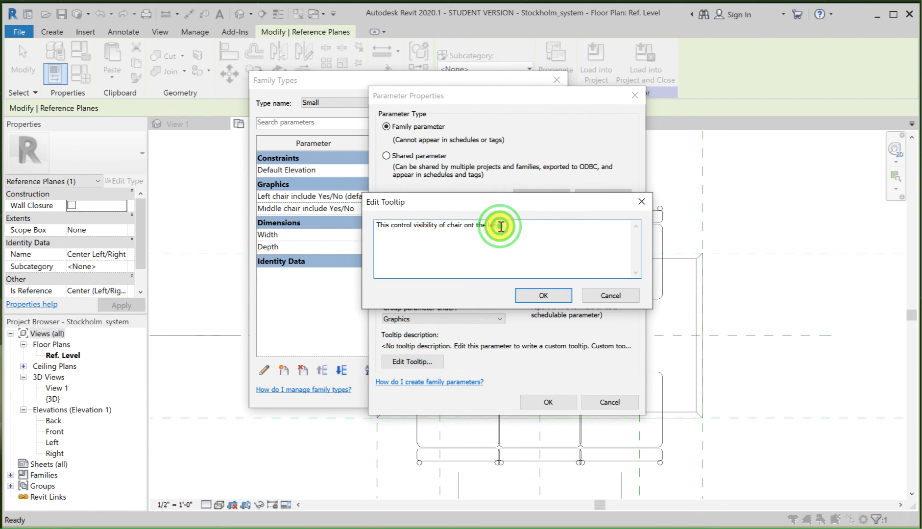
pyautogui.write('R')
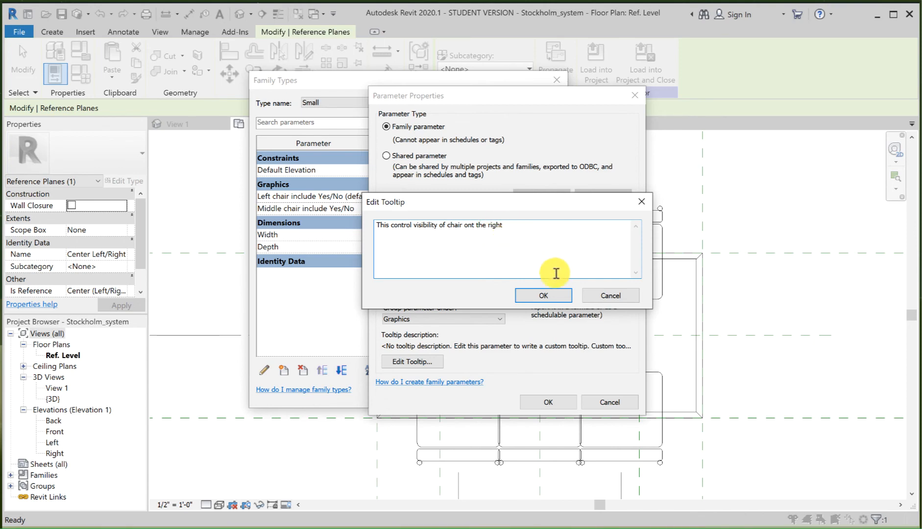
pyautogui.click(545, 295)
pyautogui.click(552, 403)
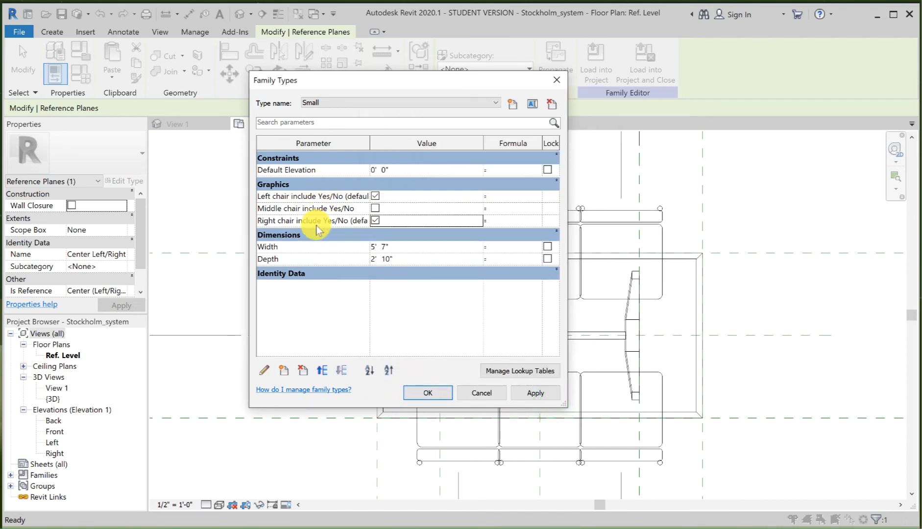
pyautogui.moveTo(317, 228)
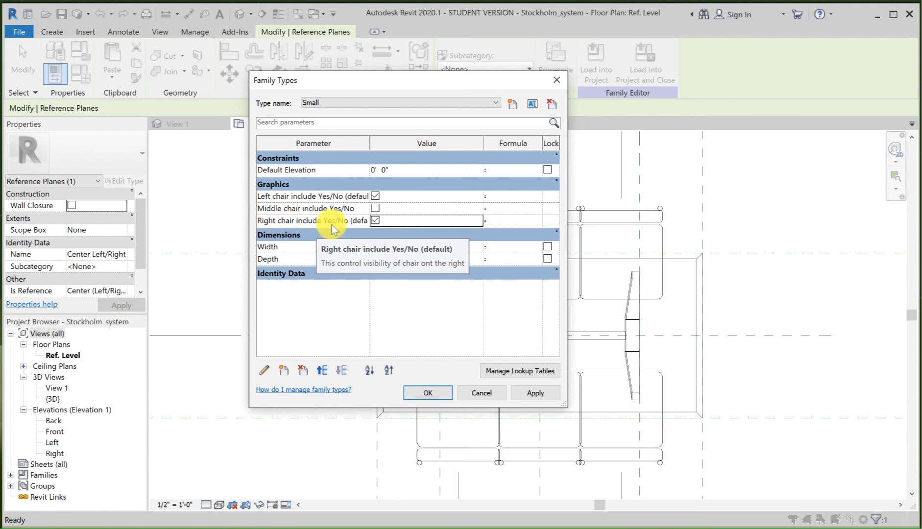
pyautogui.click(429, 393)
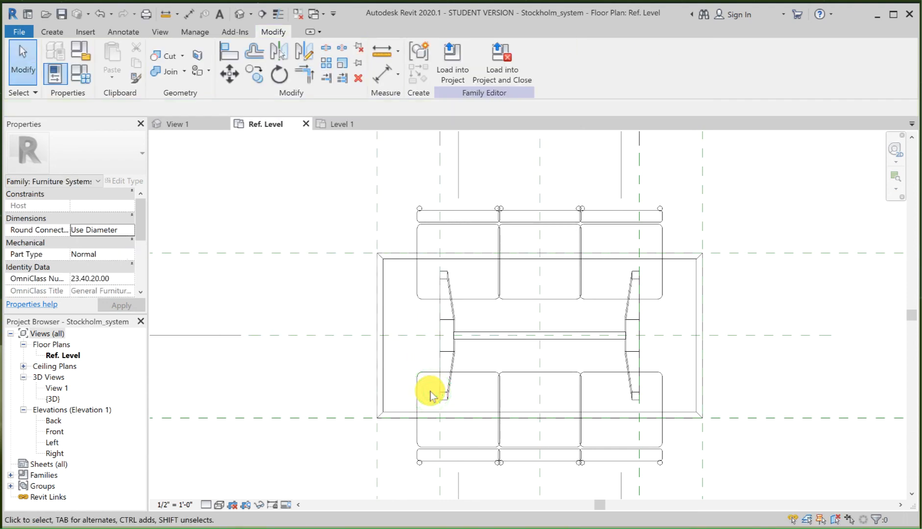
# Step: Place a Chair-Breuer facing the table's left end on the Center Front/Back plane, about 4' - 0 1/2" from the table's center
pyautogui.click(52, 31)
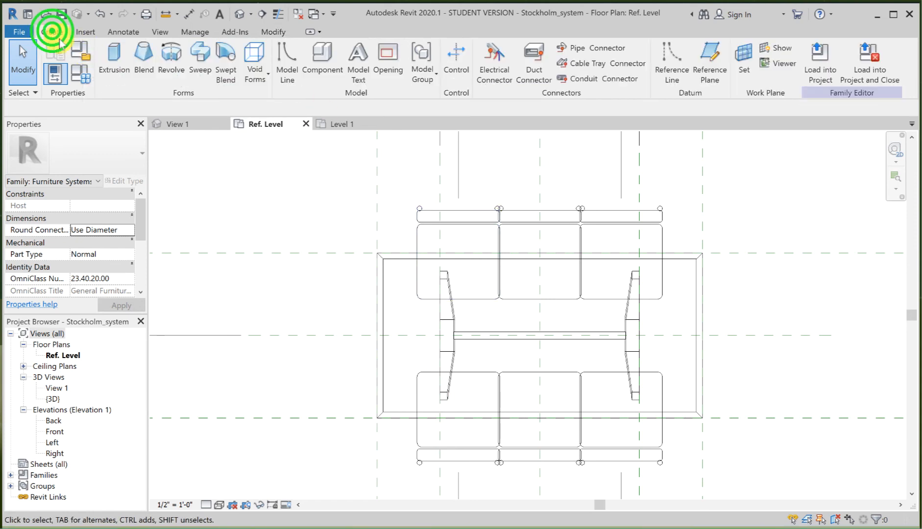
pyautogui.click(323, 67)
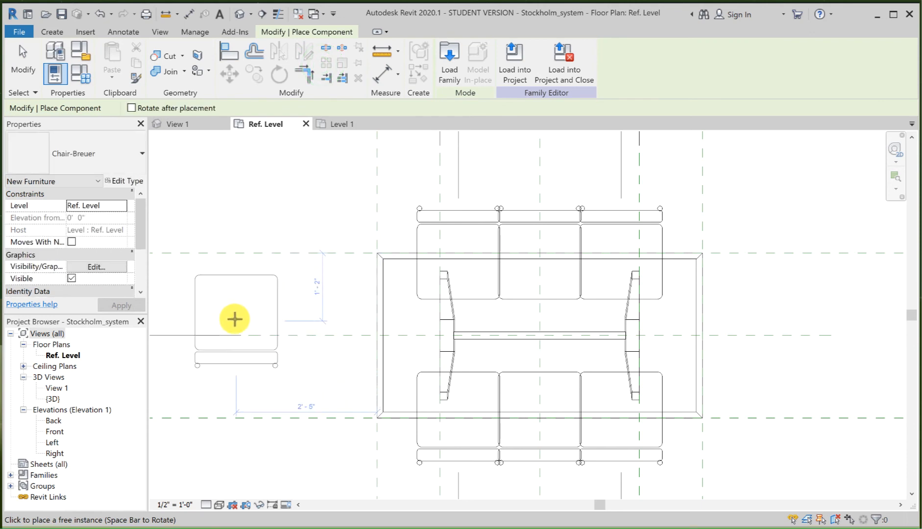
pyautogui.press('space')
pyautogui.press('space')
pyautogui.press('space')
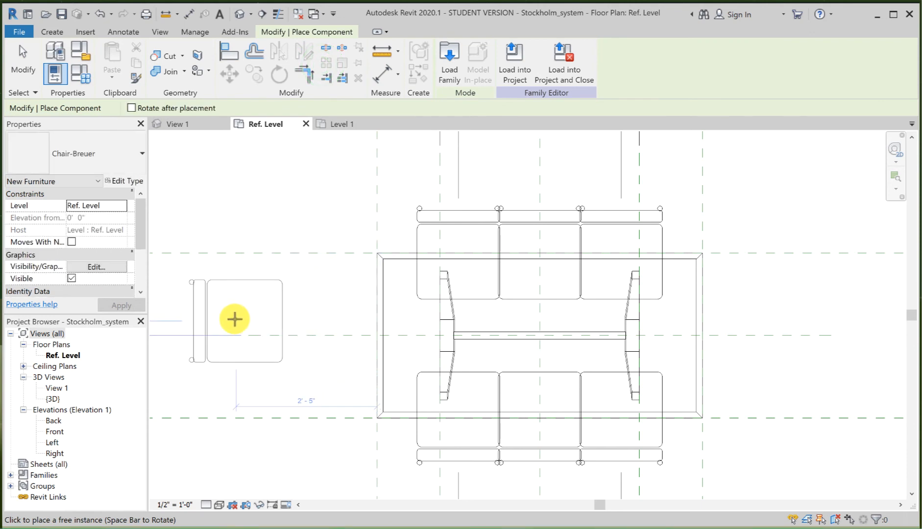
pyautogui.click(303, 334)
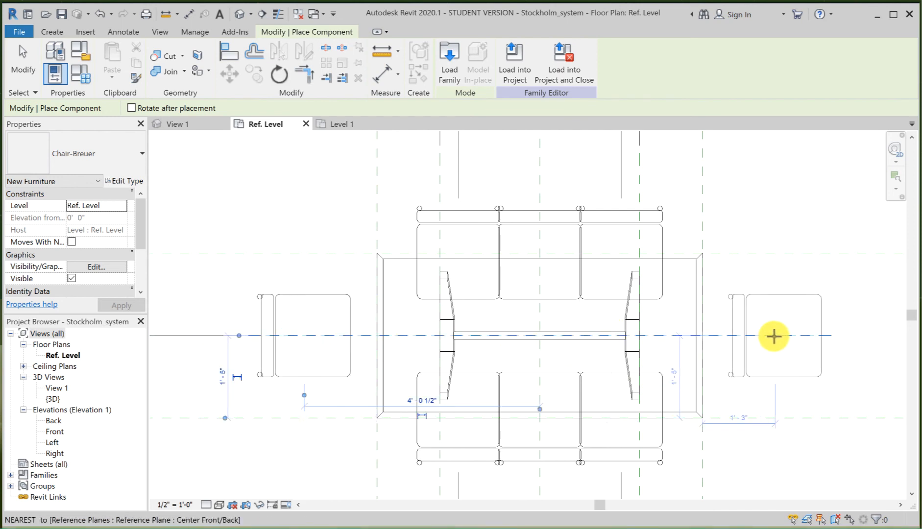
# Step: Place a second Chair-Breuer facing the table's right end on the Center Front/Back plane, about 3' - 11 1/2" from the table's center
pyautogui.press('space')
pyautogui.press('space')
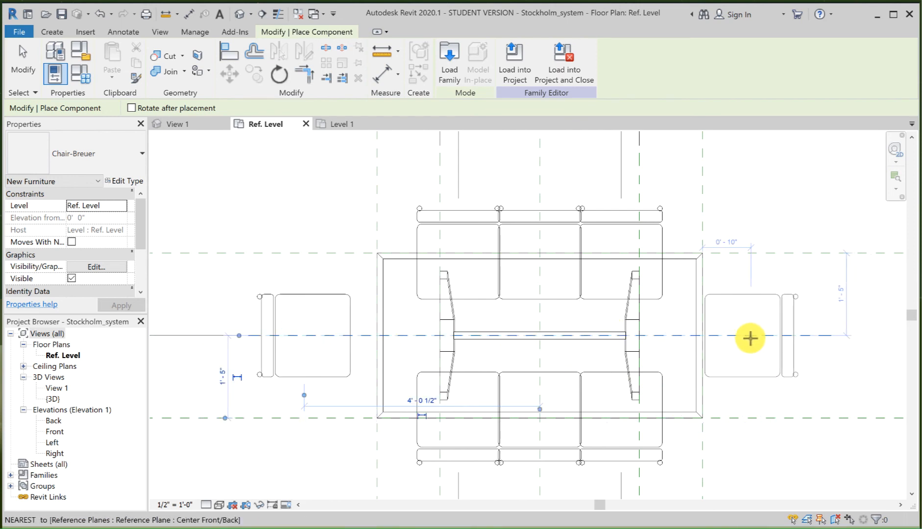
pyautogui.click(769, 337)
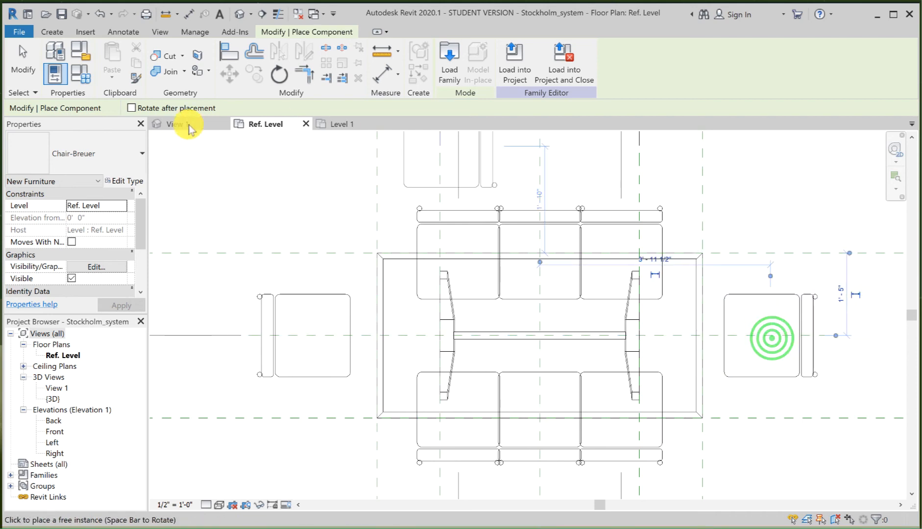
pyautogui.click(22, 61)
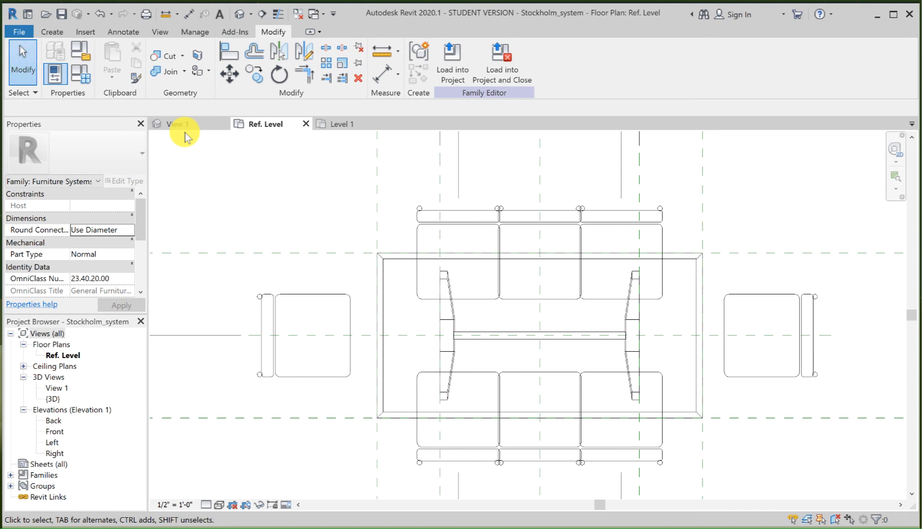
# Step: Align and lock the left end chair to the Center Front/Back plane and to the reference plane at the table's left edge
pyautogui.press('a')
pyautogui.press('l')
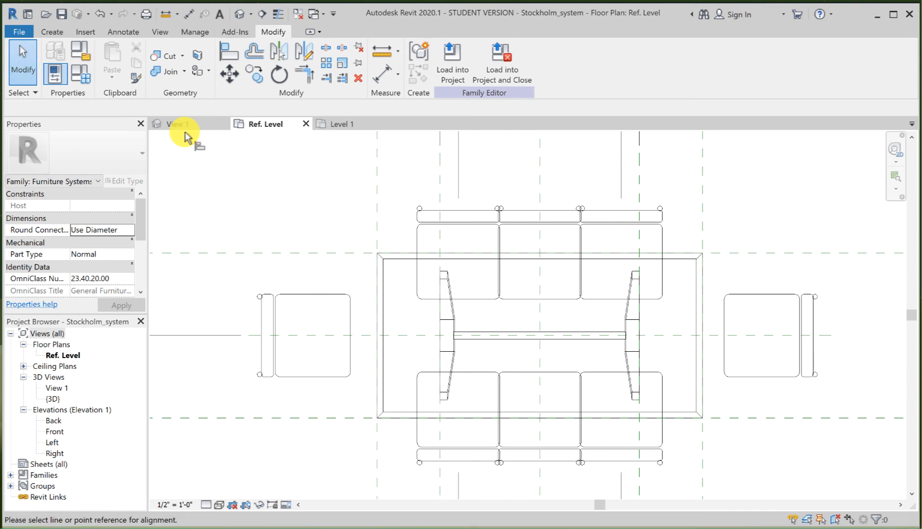
pyautogui.click(367, 336)
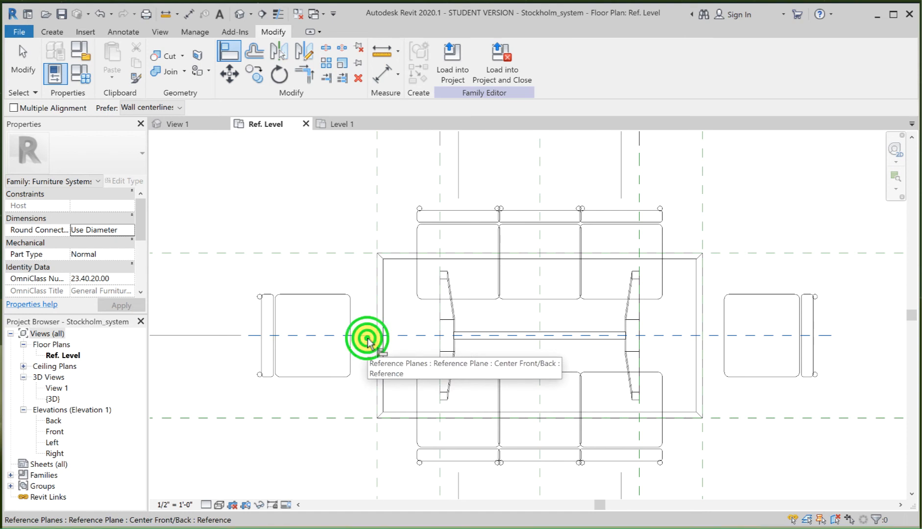
pyautogui.click(317, 336)
pyautogui.click(544, 325)
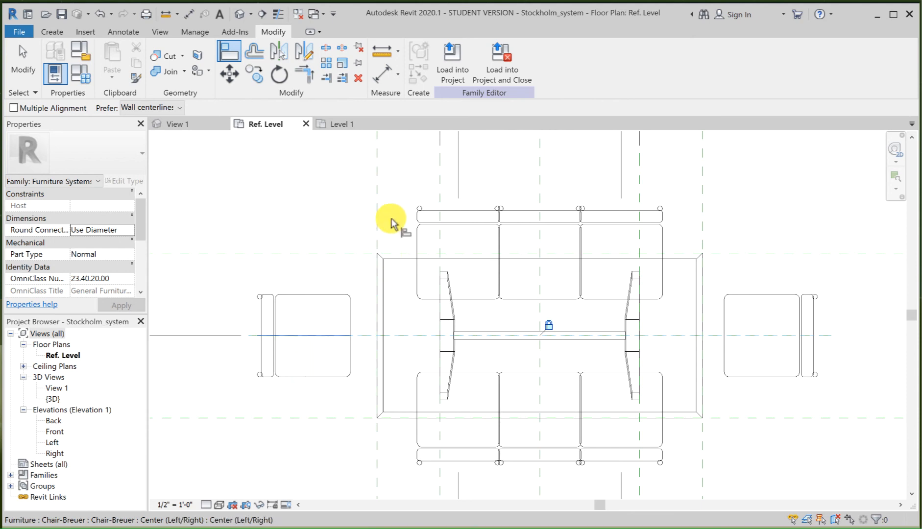
pyautogui.click(377, 204)
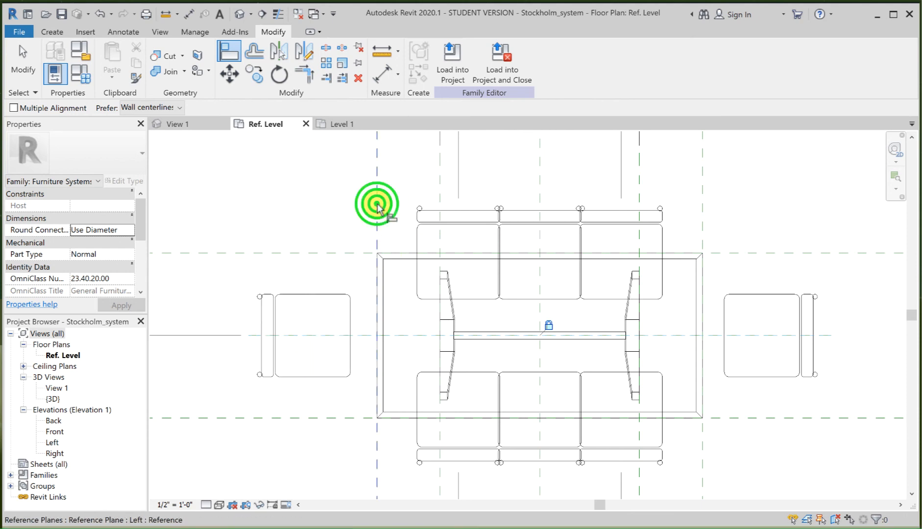
pyautogui.click(309, 316)
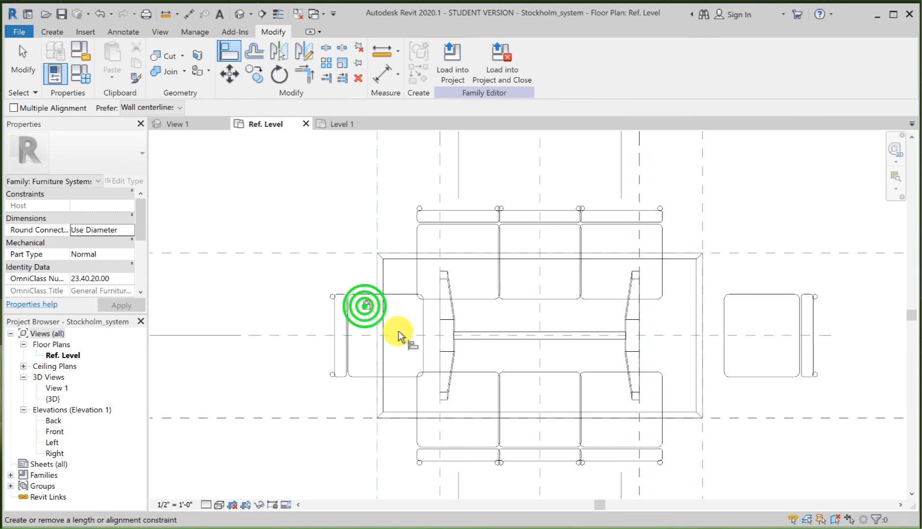
# Step: Align and lock the right end chair to the reference plane at the table's right edge and to the Center Front/Back plane
pyautogui.click(702, 202)
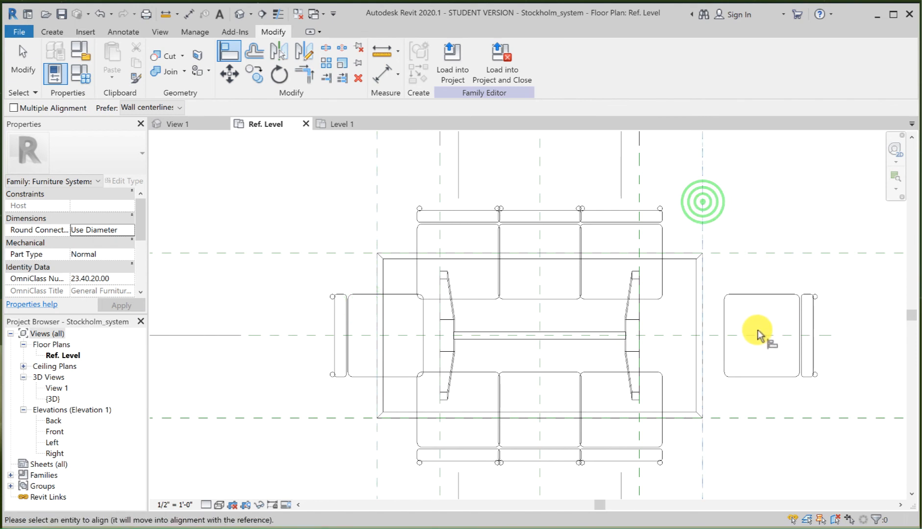
pyautogui.click(763, 330)
pyautogui.click(701, 222)
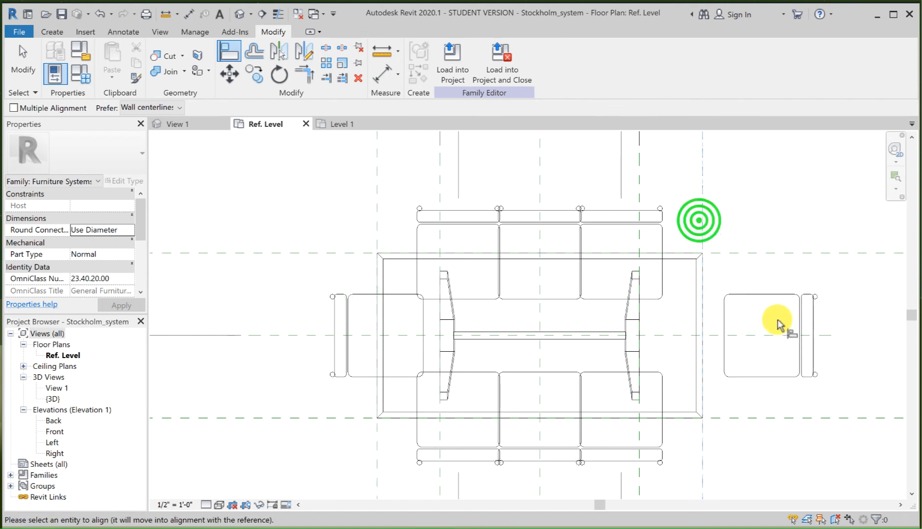
pyautogui.click(766, 322)
pyautogui.click(710, 324)
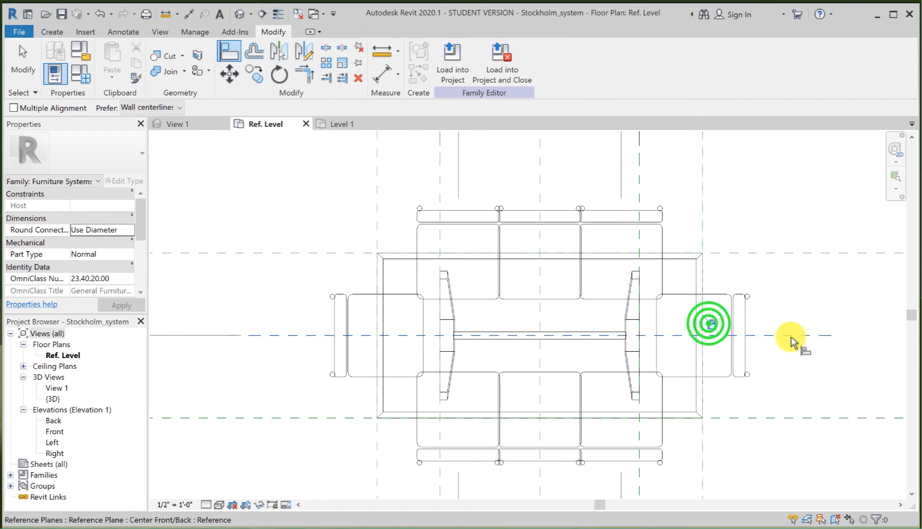
pyautogui.click(791, 337)
pyautogui.click(720, 335)
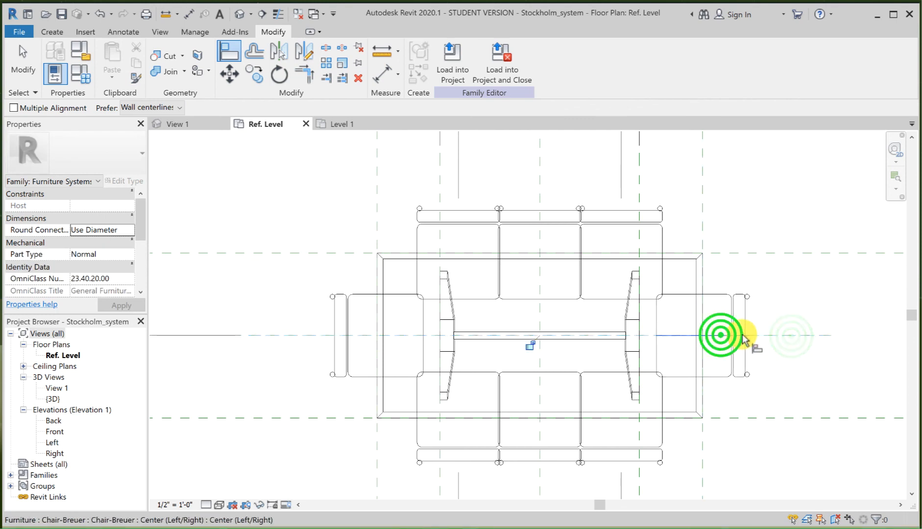
pyautogui.click(530, 345)
# Step: Flex the family by applying the Large type and return it to the Small type
pyautogui.scroll(-2, 670, 262)
pyautogui.scroll(-1, 670, 268)
pyautogui.moveTo(670, 267); pyautogui.dragTo(520, 279, button='middle')
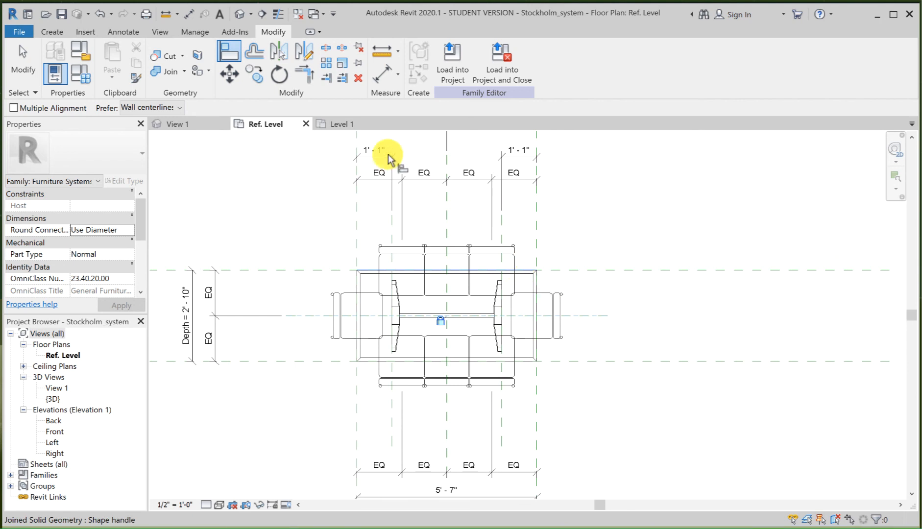
pyautogui.click(83, 76)
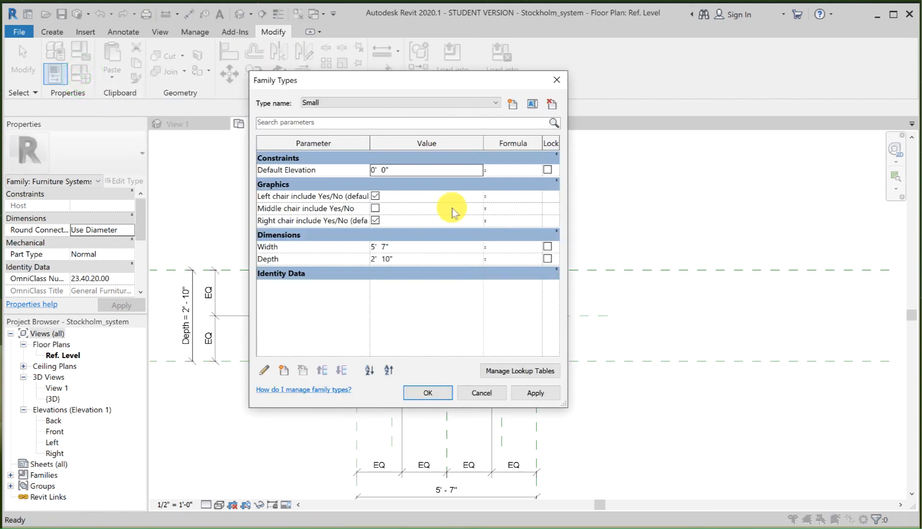
pyautogui.click(414, 102)
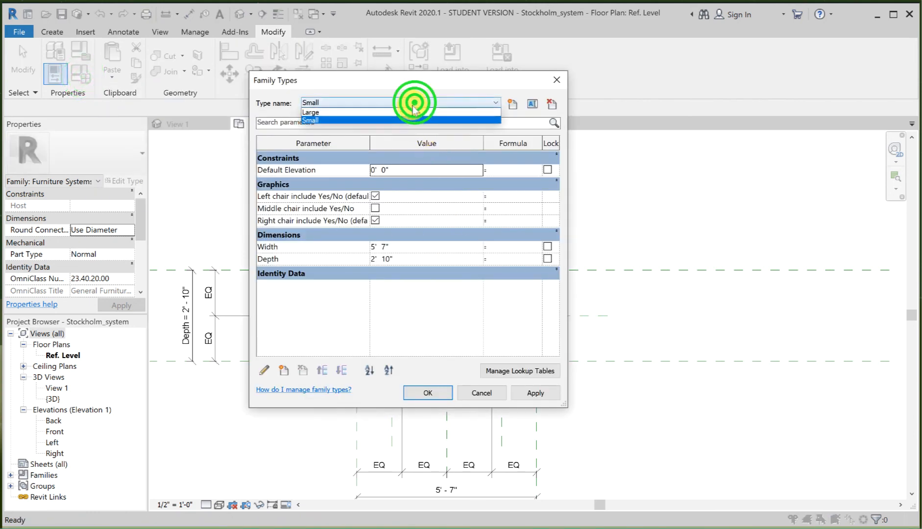
pyautogui.click(365, 82)
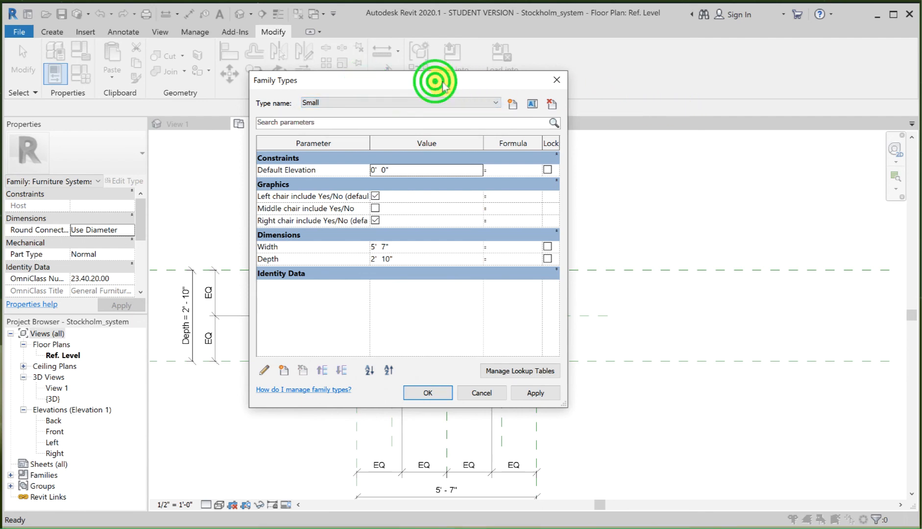
pyautogui.moveTo(435, 80); pyautogui.dragTo(770, 104)
pyautogui.click(726, 120)
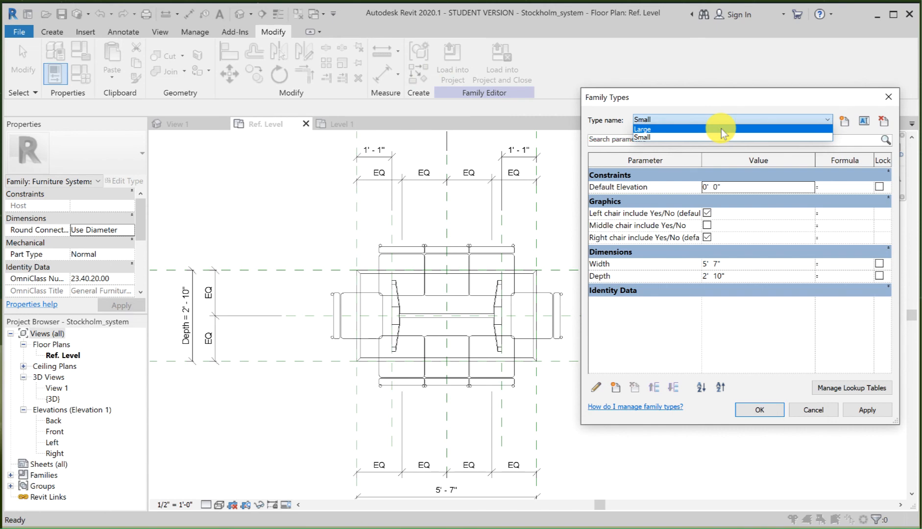
pyautogui.click(721, 129)
pyautogui.click(867, 410)
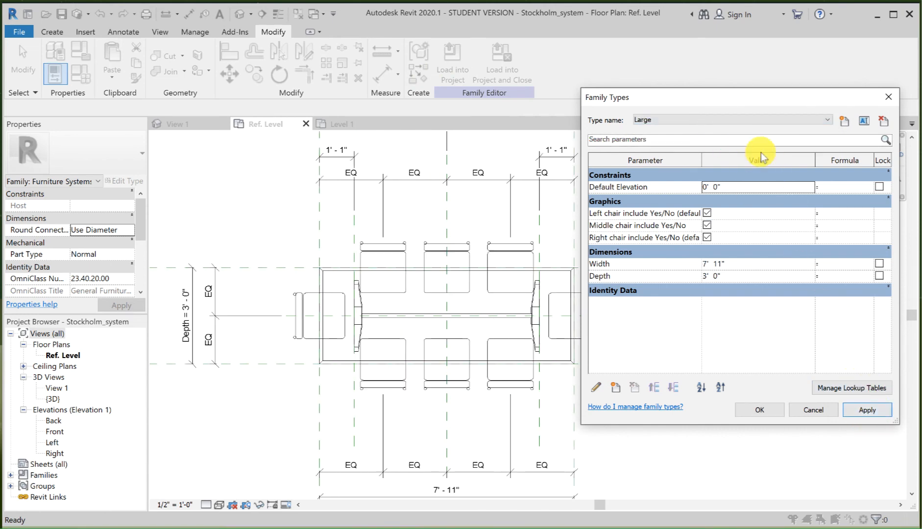
pyautogui.click(739, 120)
pyautogui.click(736, 138)
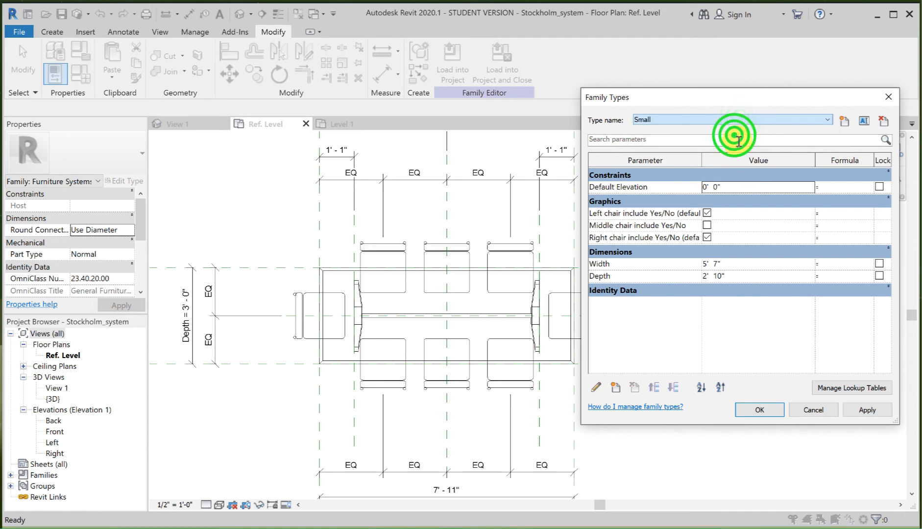
pyautogui.click(867, 411)
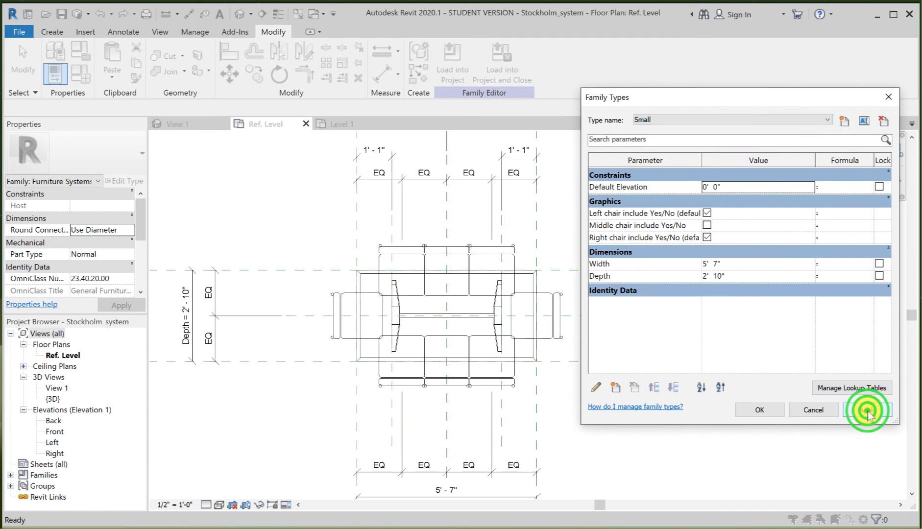
pyautogui.click(758, 411)
pyautogui.press('a')
pyautogui.press('l')
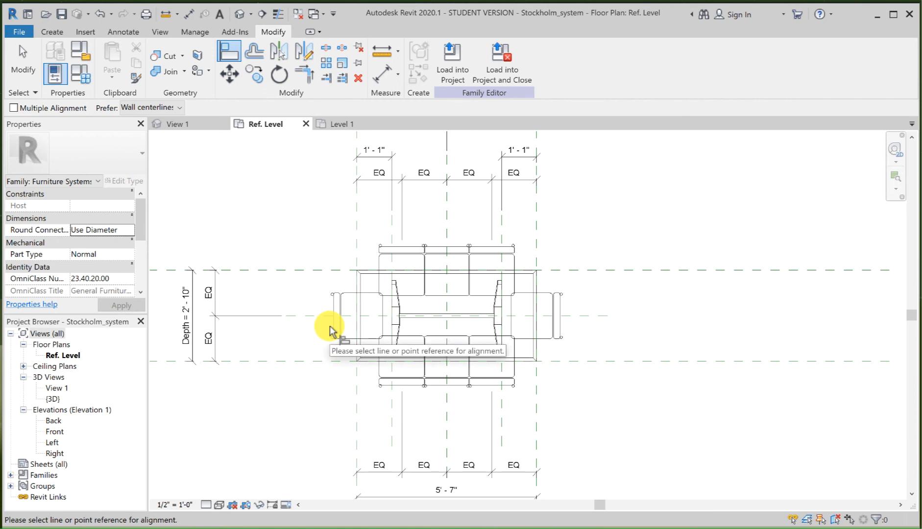
pyautogui.click(20, 61)
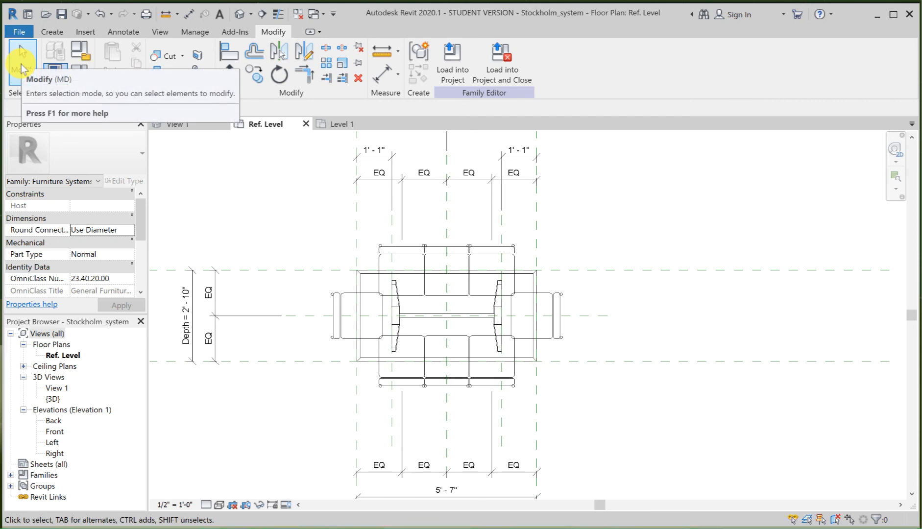
# Step: Associate the left end chair's Visible property with the "Left chair include Yes/No" family parameter
pyautogui.click(336, 298)
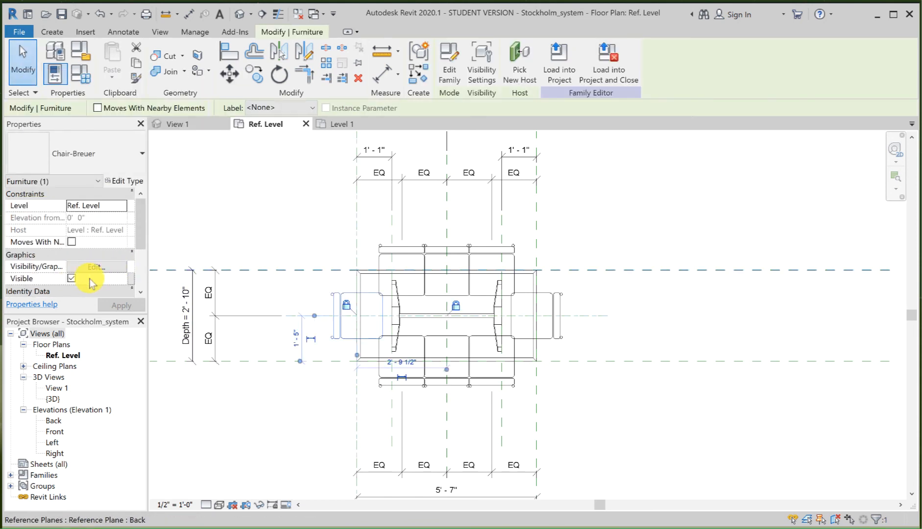
pyautogui.click(72, 278)
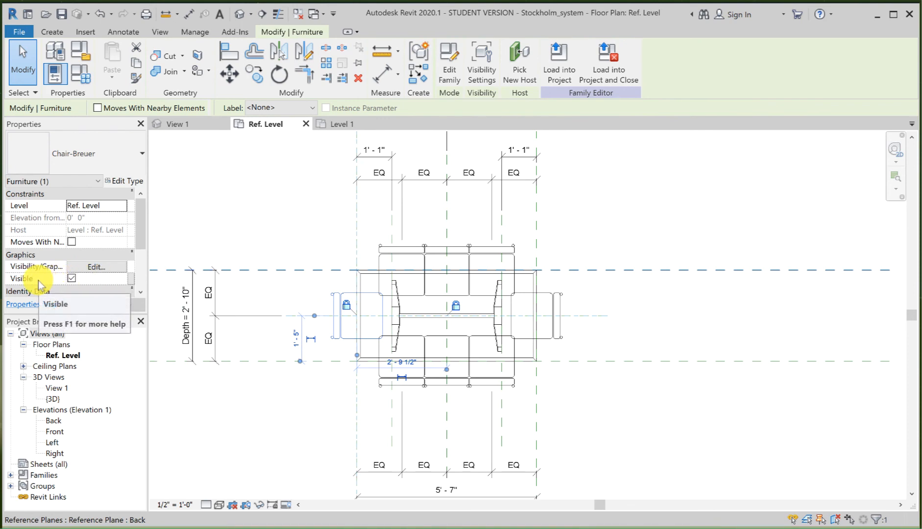
pyautogui.click(131, 283)
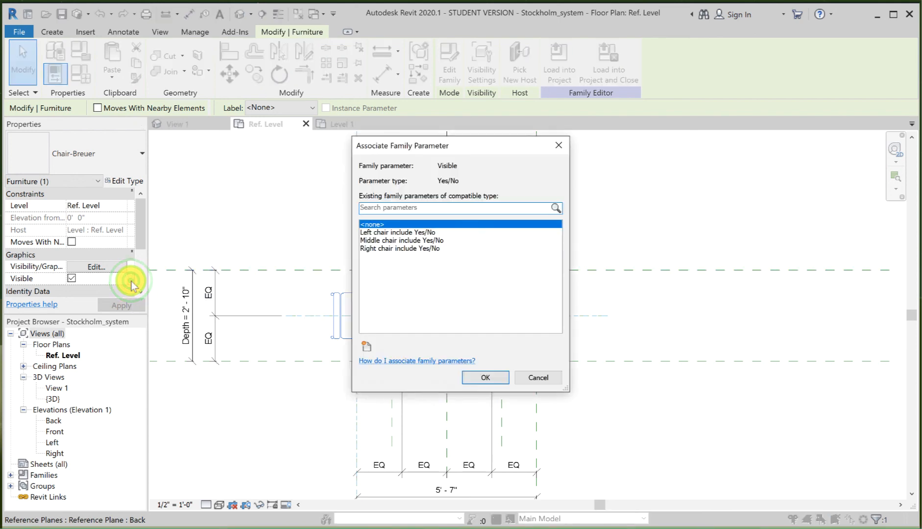
pyautogui.click(390, 233)
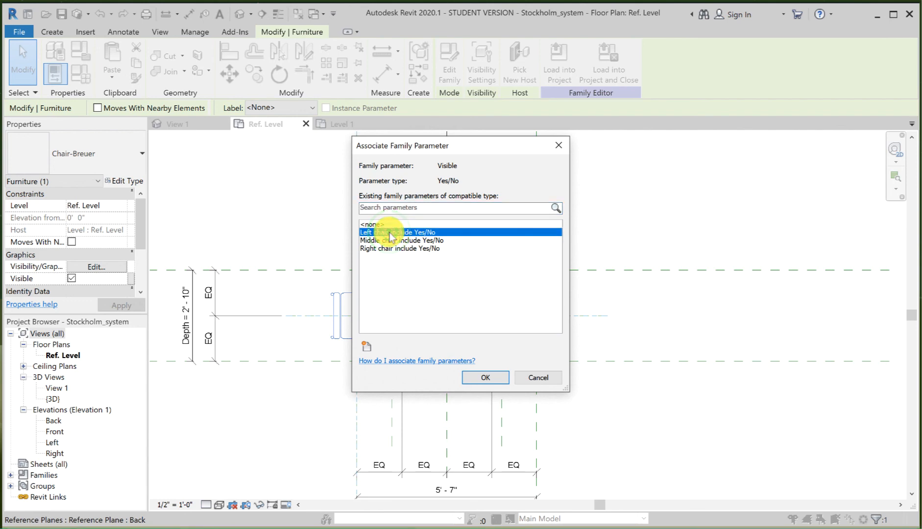
pyautogui.click(486, 378)
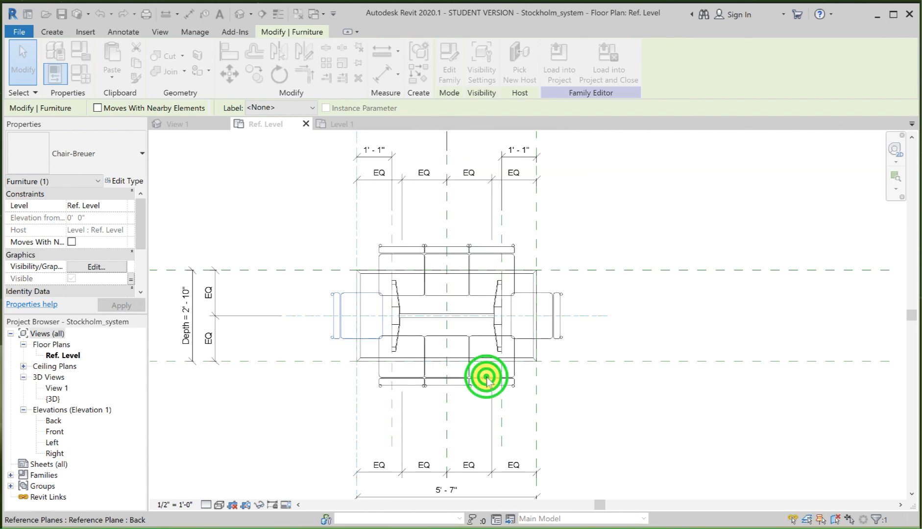
pyautogui.click(294, 234)
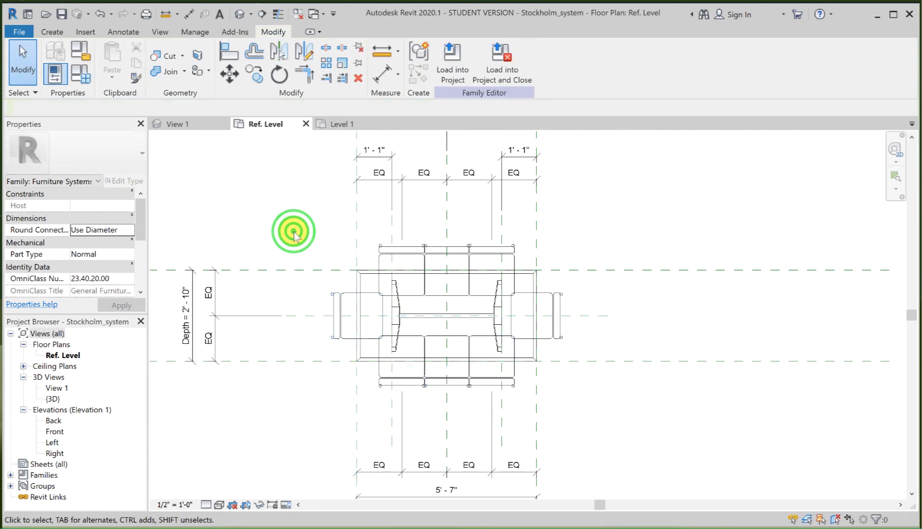
# Step: Load the Stockholm_system family into Project1, overwriting the existing version
pyautogui.click(454, 61)
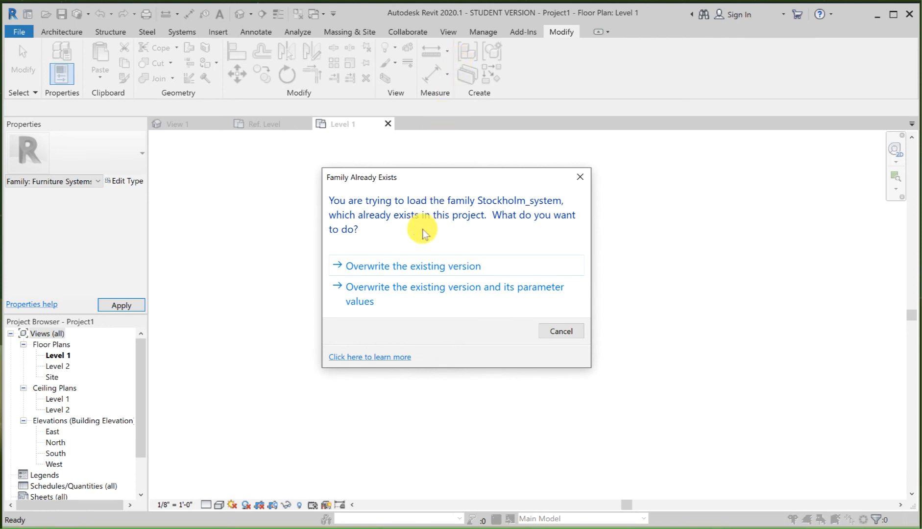
pyautogui.click(405, 265)
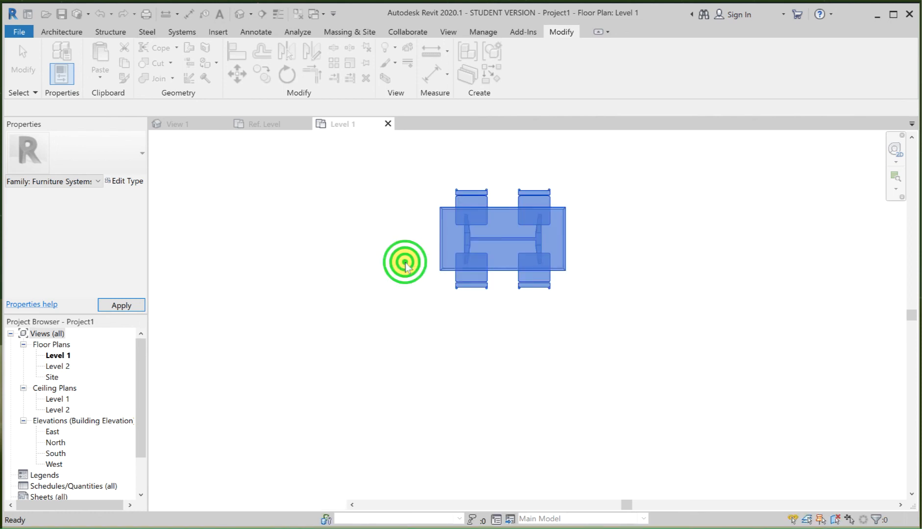
pyautogui.click(405, 265)
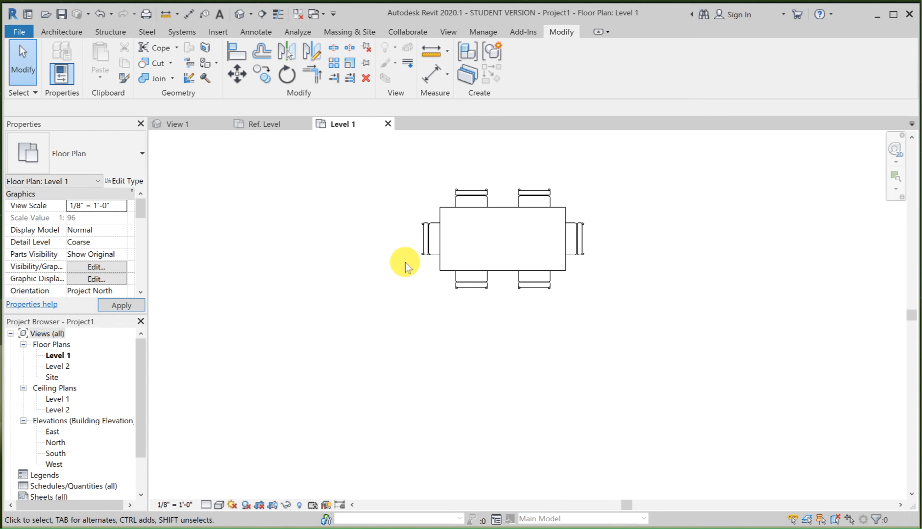
# Step: Change the table placed on Level 1 to the Stockholm_system Large type
pyautogui.click(446, 214)
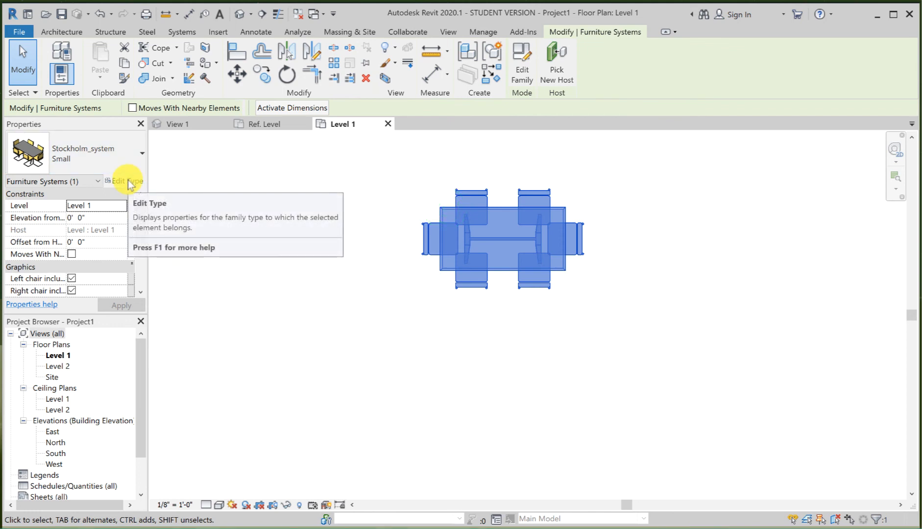
pyautogui.click(120, 164)
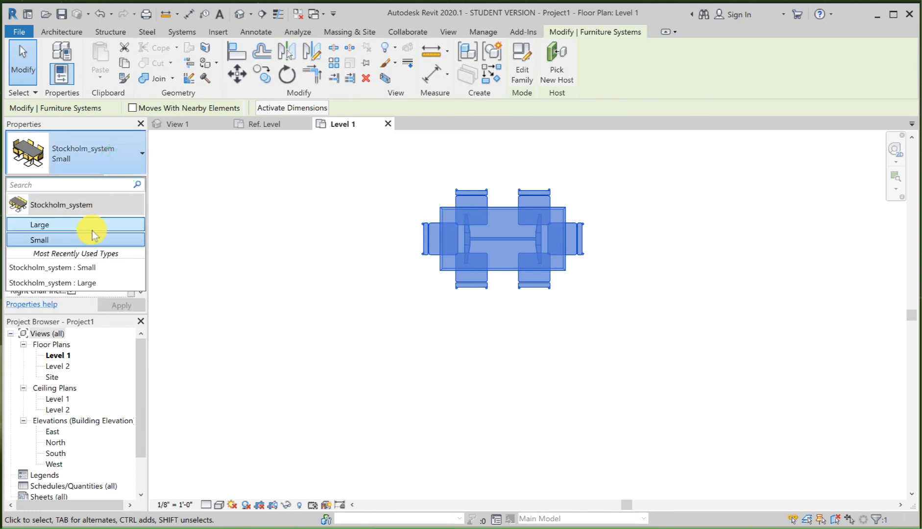
pyautogui.click(92, 226)
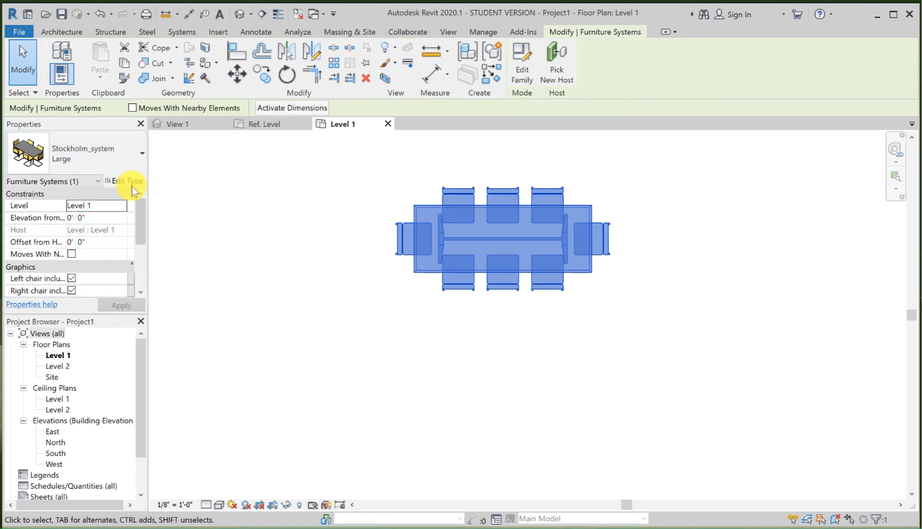
pyautogui.click(237, 181)
pyautogui.click(427, 208)
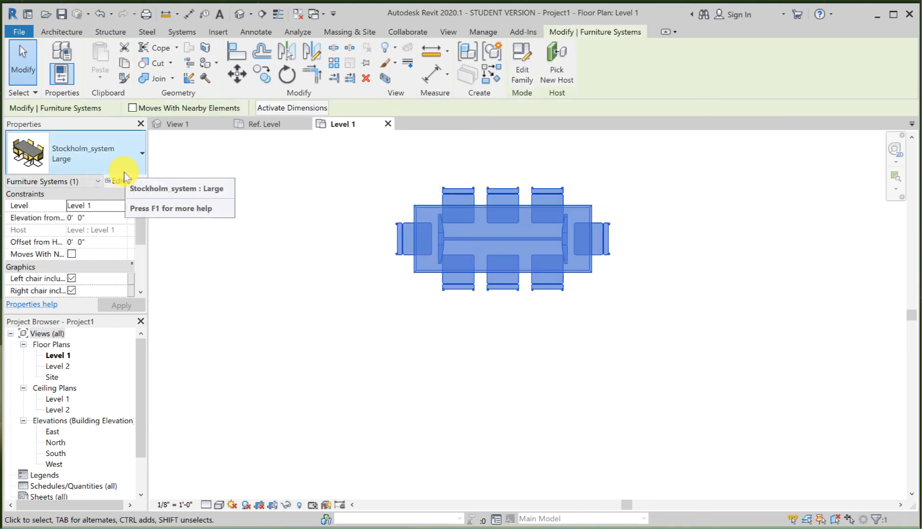
# Step: Change the placed table to the Stockholm_system Small type and turn off its left end chair
pyautogui.click(103, 159)
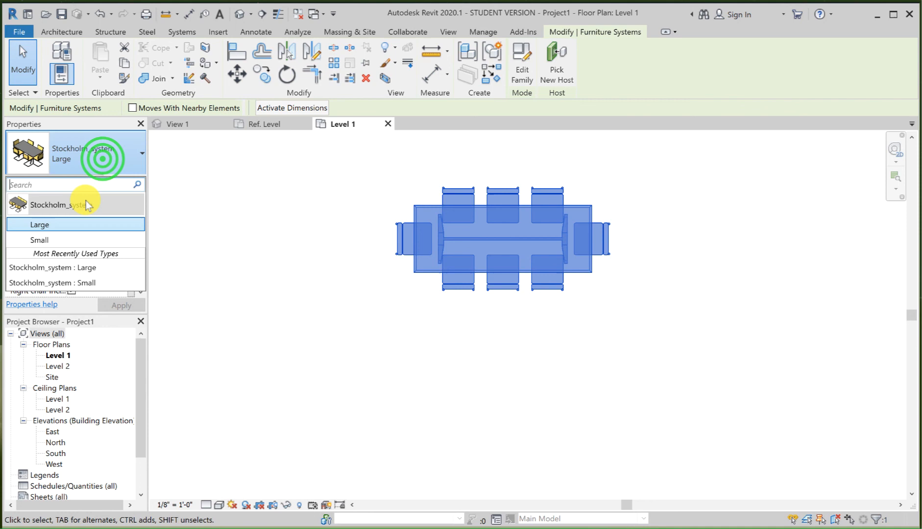
pyautogui.click(72, 240)
pyautogui.click(508, 368)
pyautogui.click(454, 212)
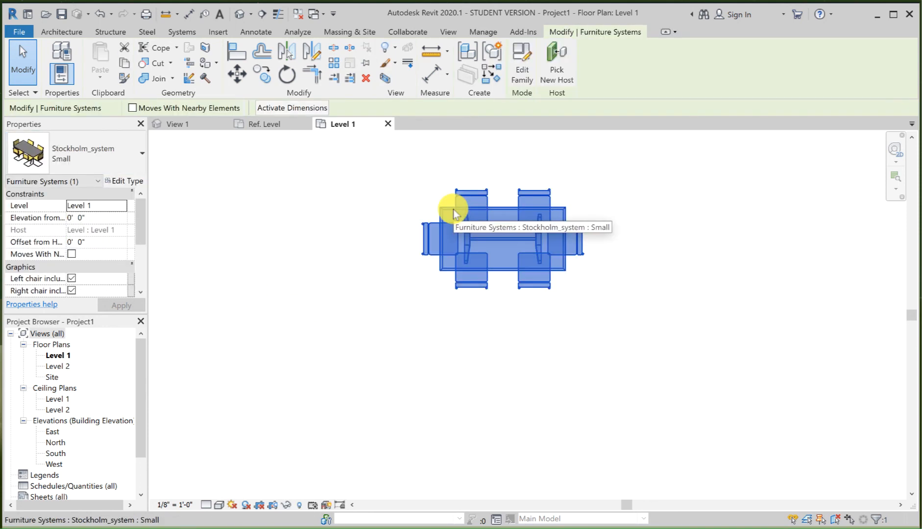
pyautogui.click(72, 278)
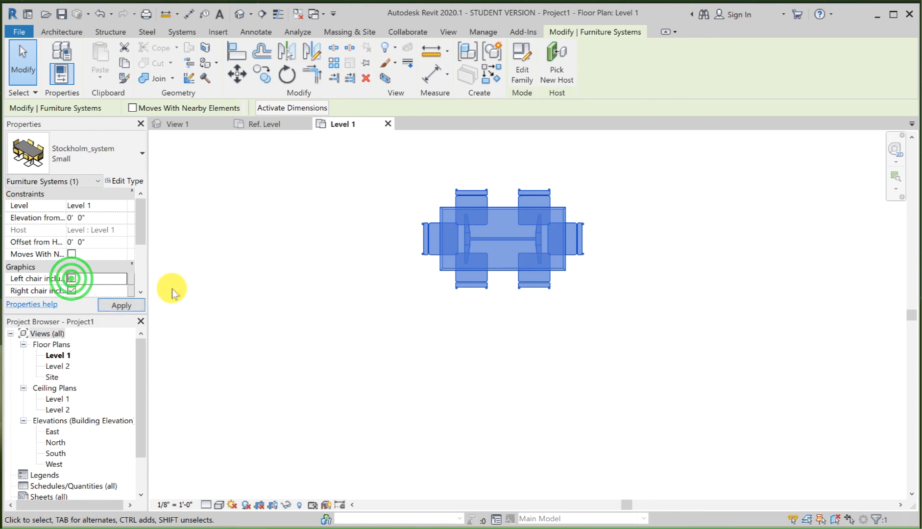
pyautogui.click(312, 299)
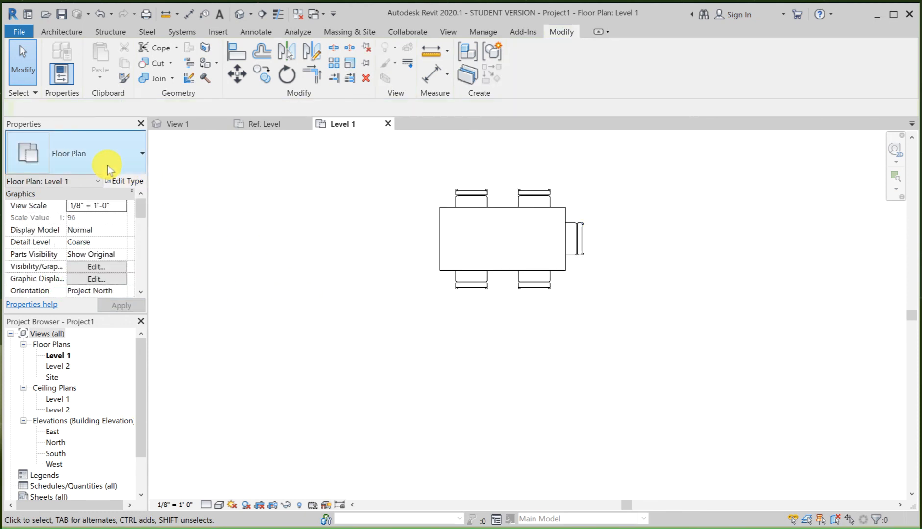
# Step: Switch the placed table to the Large type and turn its left end chair back on
pyautogui.click(548, 273)
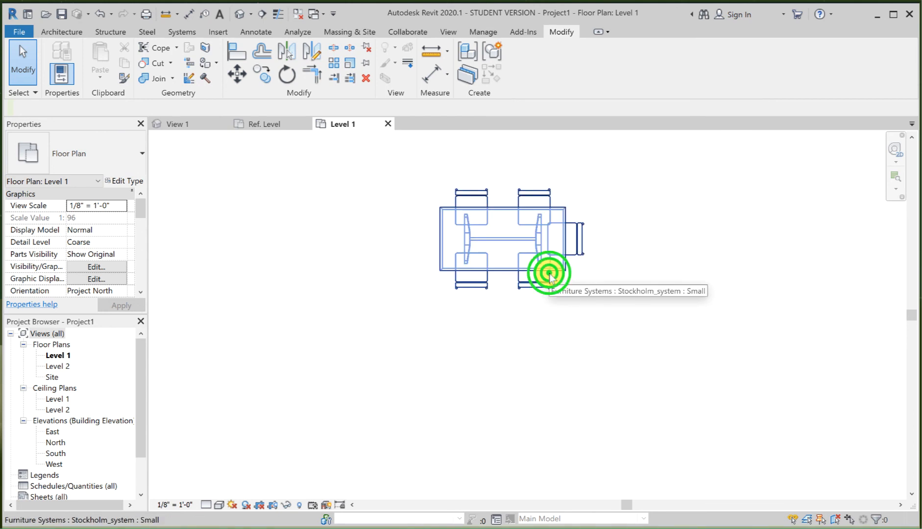
pyautogui.click(118, 152)
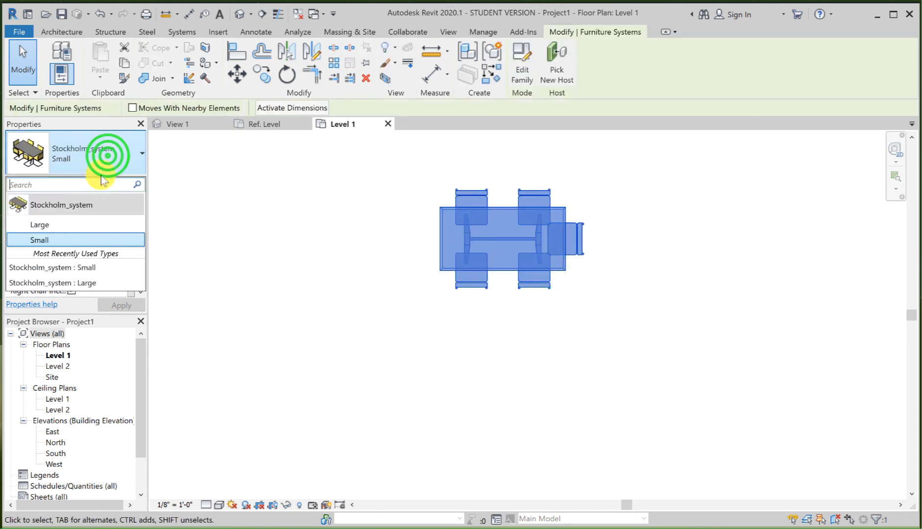
pyautogui.click(93, 223)
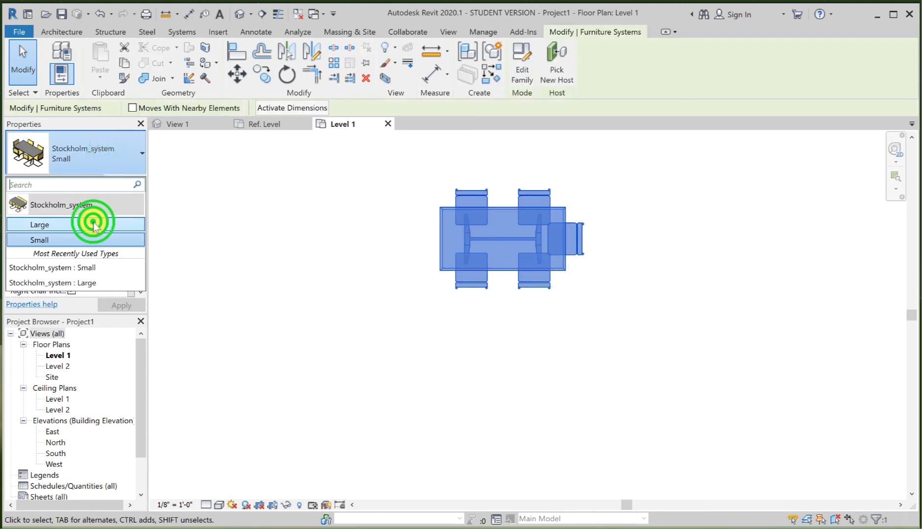
pyautogui.click(417, 361)
pyautogui.click(474, 276)
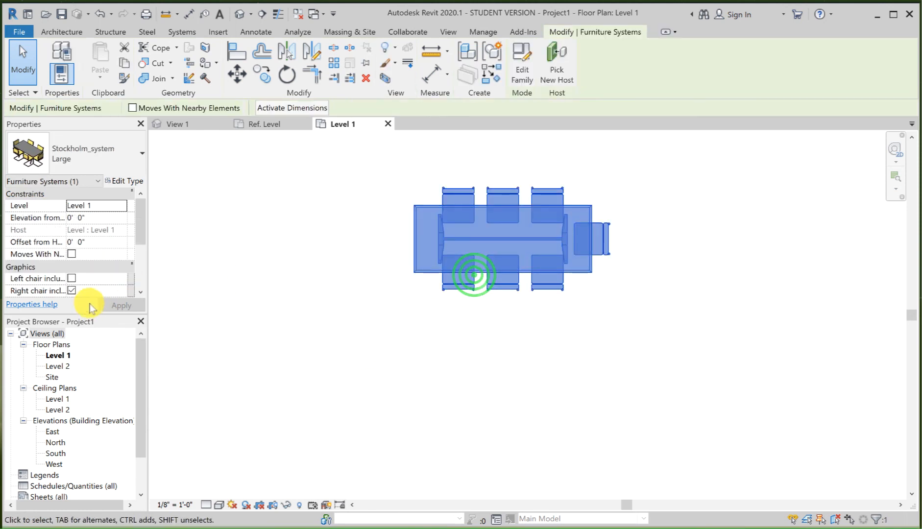
pyautogui.click(72, 278)
pyautogui.click(403, 370)
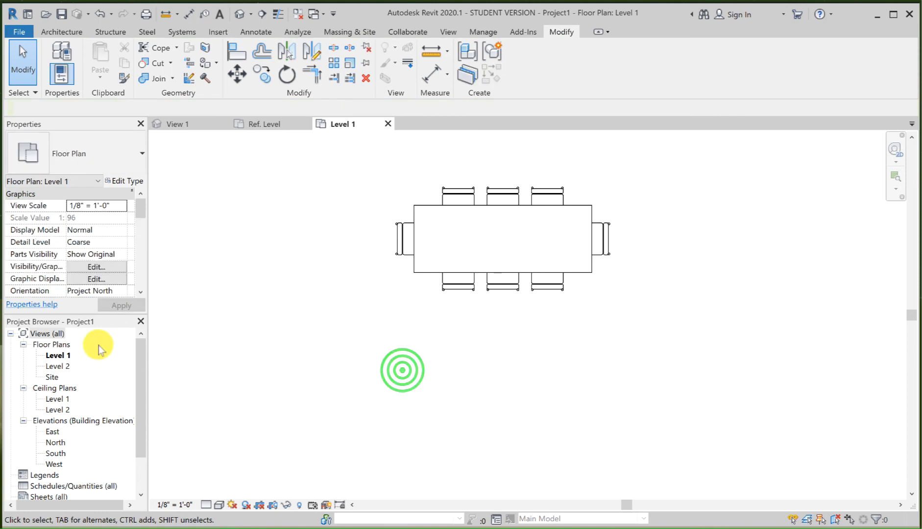
# Step: Turn off the left end chair of the Large table on Level 1
pyautogui.click(438, 252)
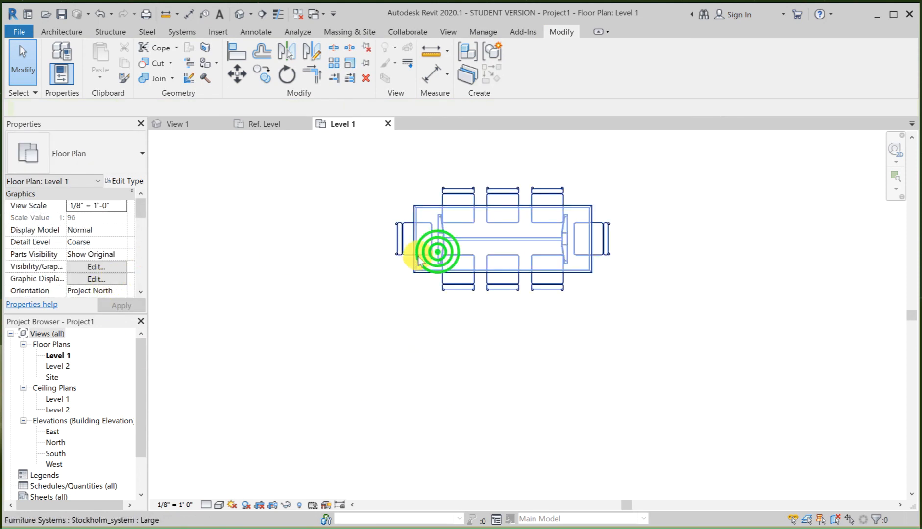
pyautogui.click(142, 221)
pyautogui.click(72, 266)
pyautogui.click(351, 356)
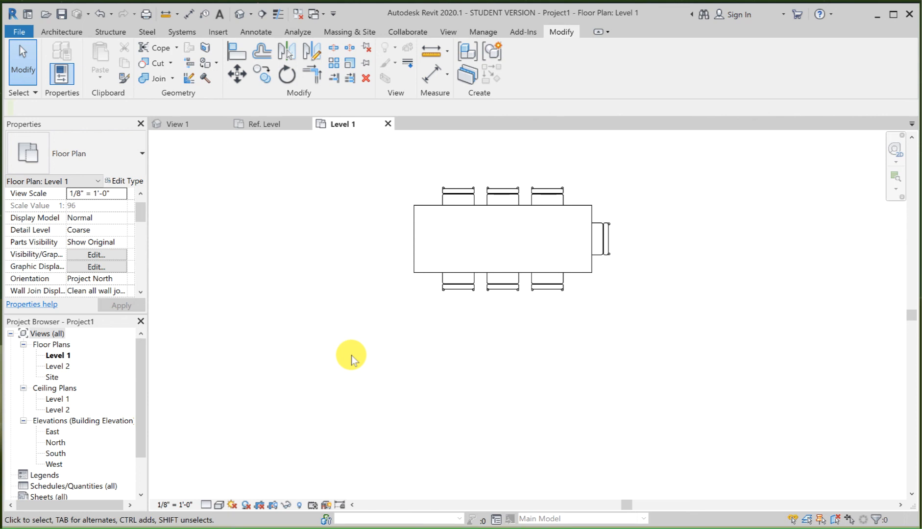
# Step: Save the Stockholm_system family and associate the right end chair's Visible property with the "Right chair include Yes/No" family parameter
pyautogui.click(269, 125)
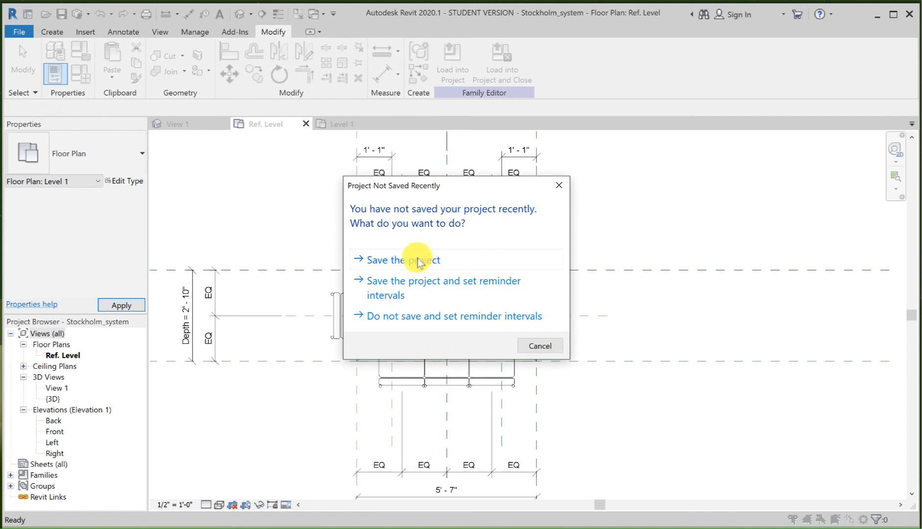
pyautogui.click(417, 259)
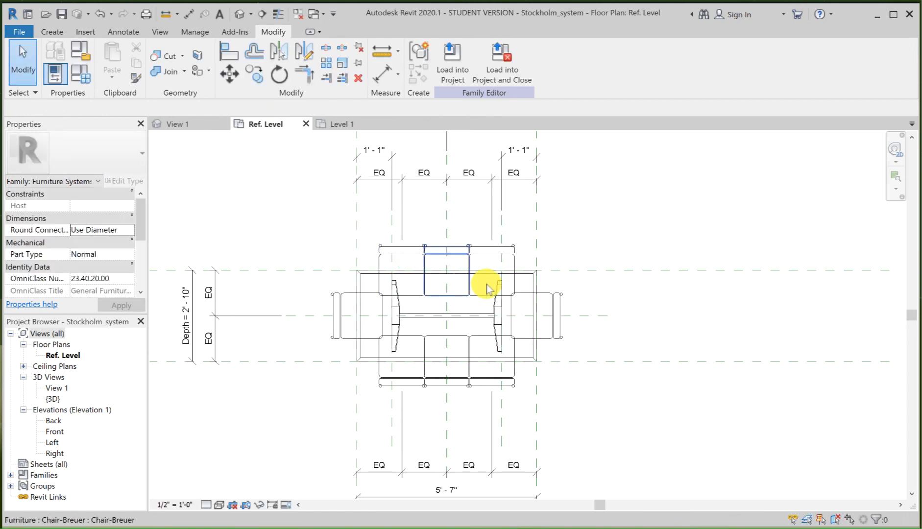
pyautogui.click(546, 299)
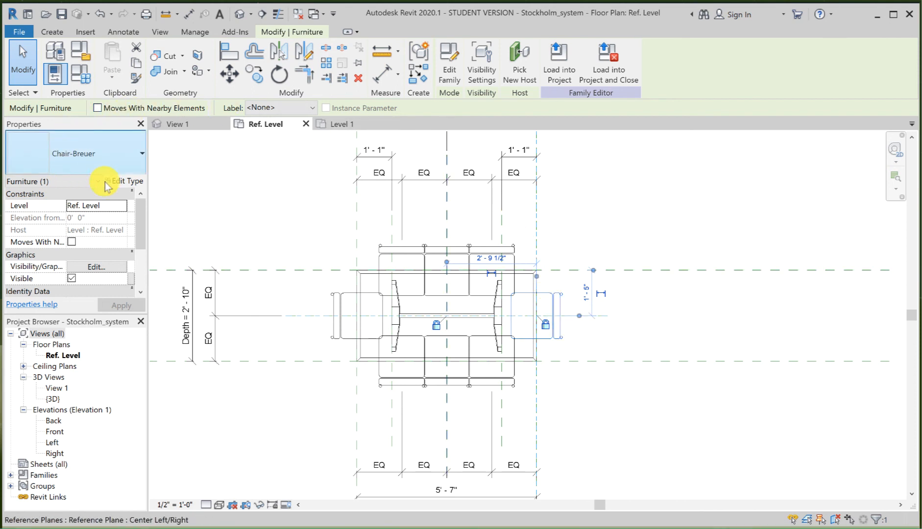
pyautogui.click(131, 279)
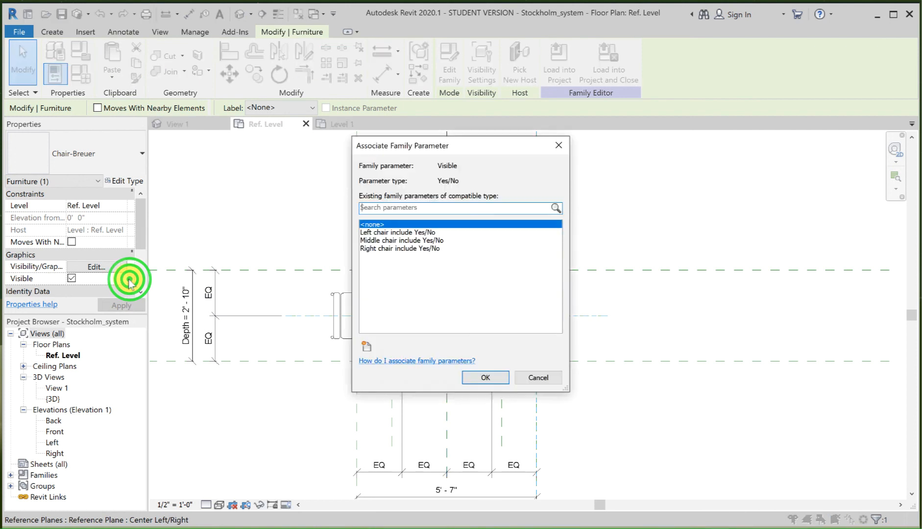
pyautogui.click(384, 249)
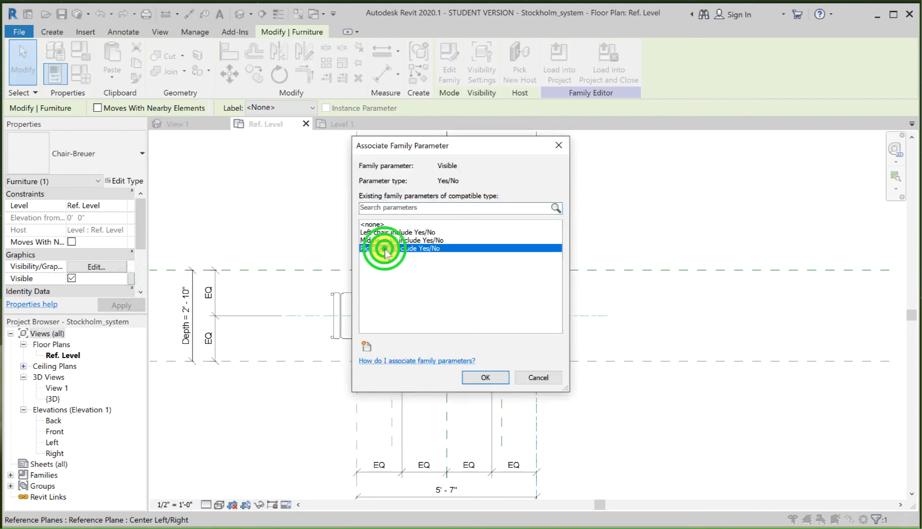
pyautogui.click(480, 377)
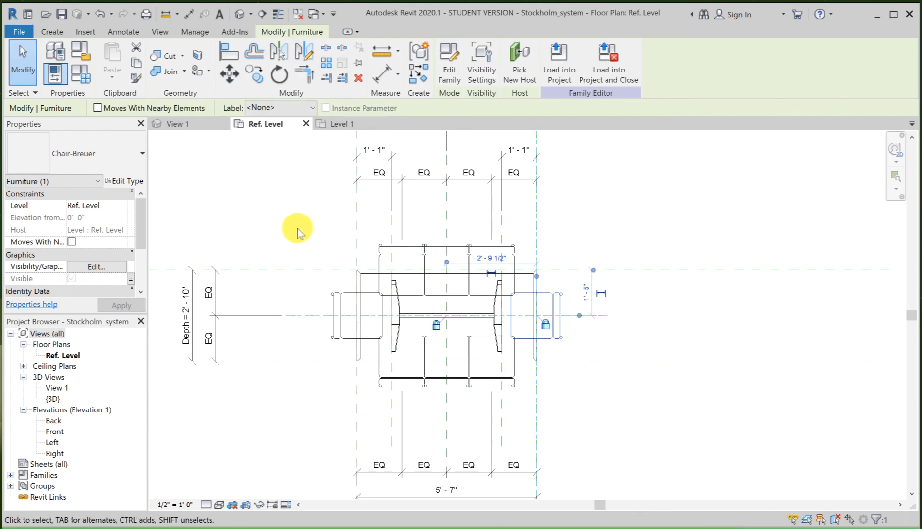
# Step: Reload the Stockholm_system family into Project1, overwriting the existing version
pyautogui.click(555, 68)
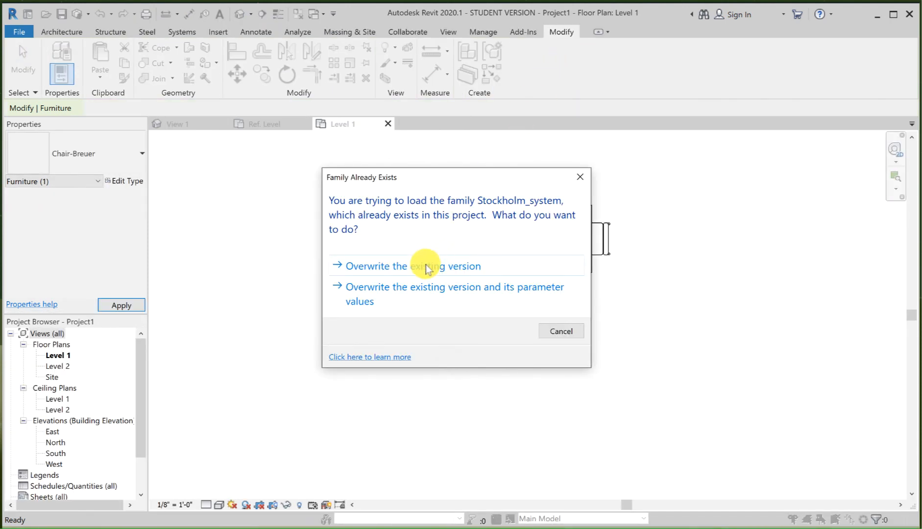
pyautogui.click(425, 267)
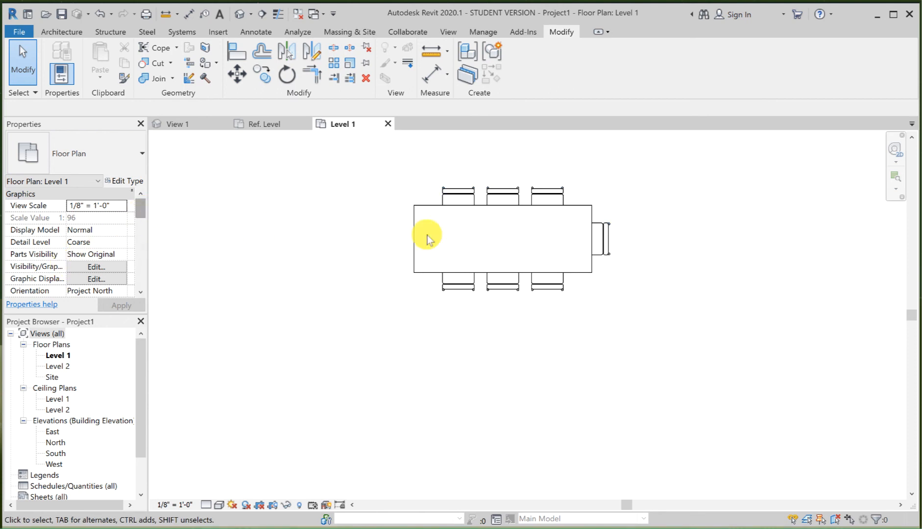
# Step: Test the Large table's instance options by turning the right end chair off and switching the left and right end chairs on again
pyautogui.click(509, 268)
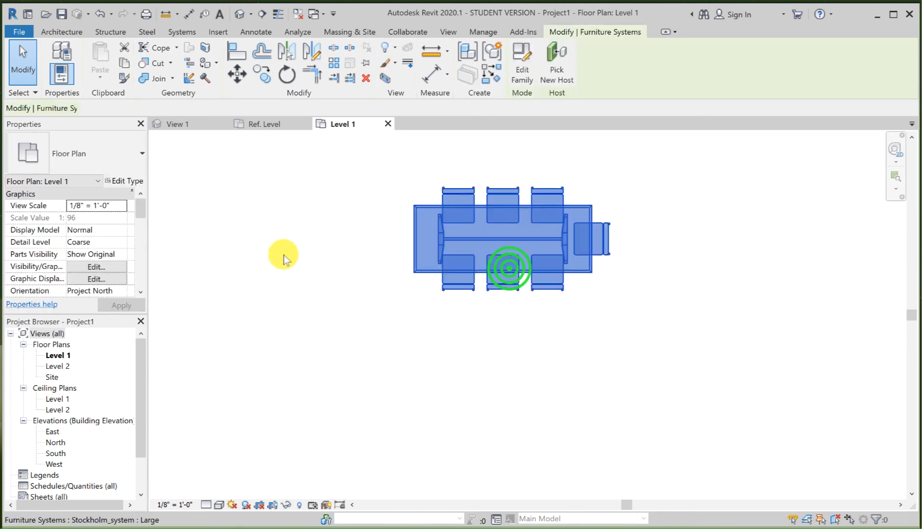
pyautogui.click(139, 211)
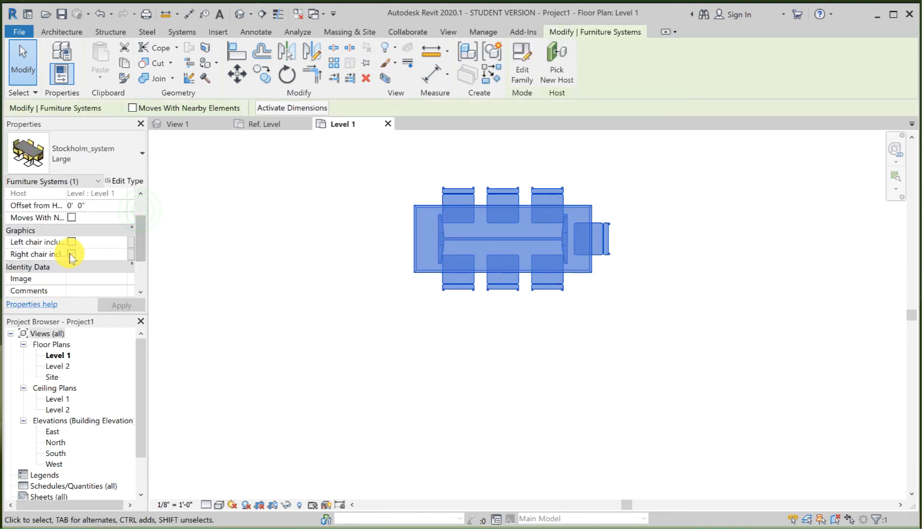
pyautogui.click(72, 253)
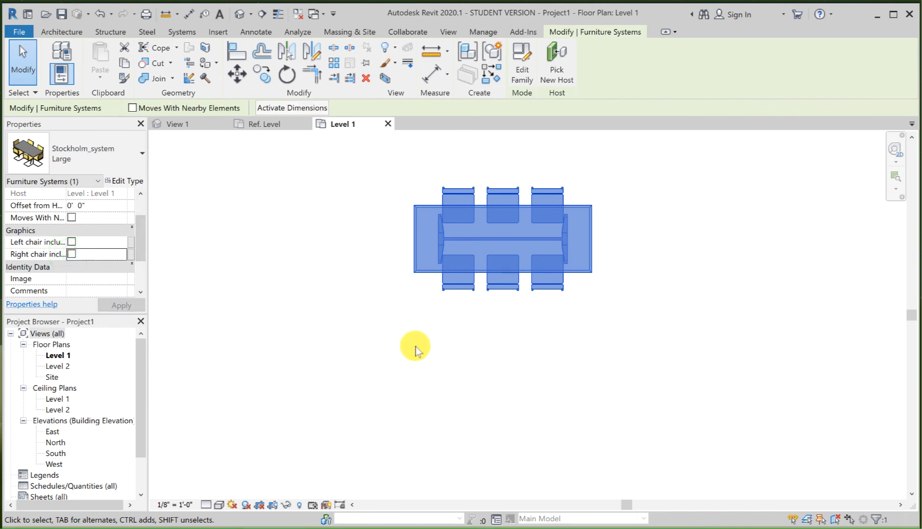
pyautogui.click(72, 241)
pyautogui.click(372, 349)
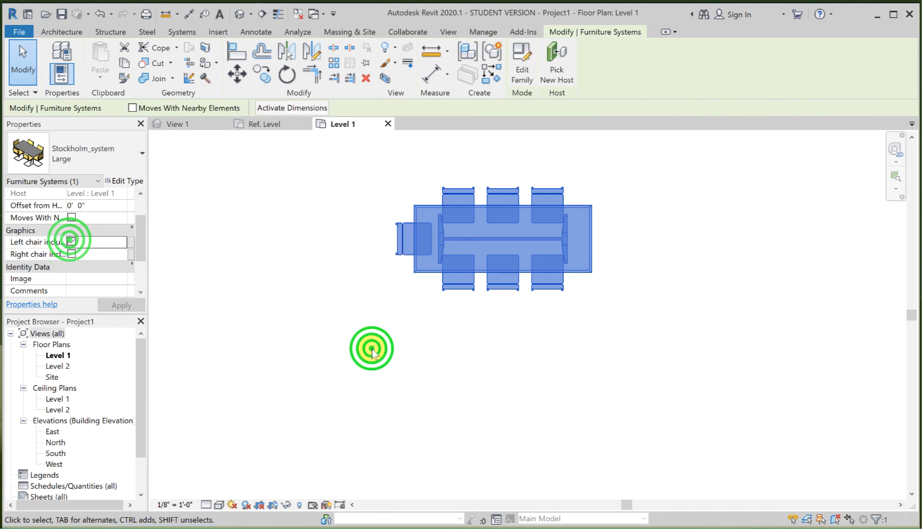
pyautogui.click(459, 275)
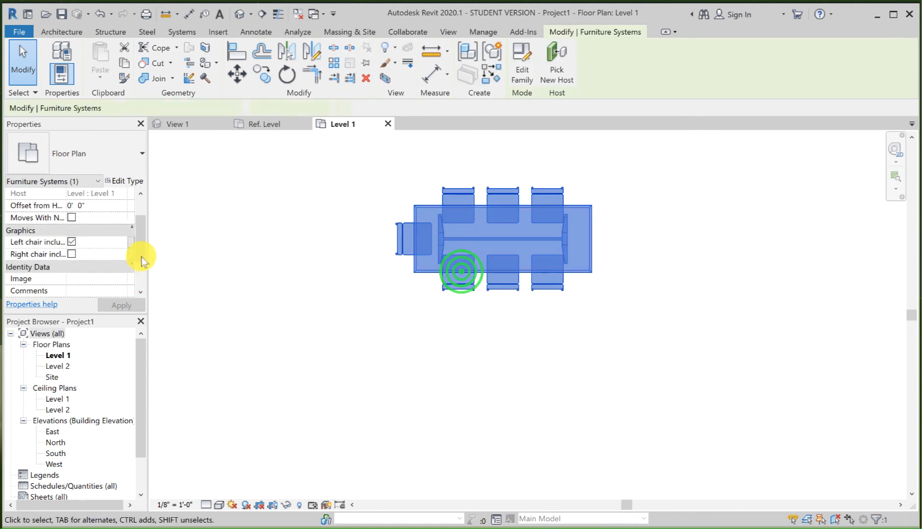
pyautogui.click(72, 254)
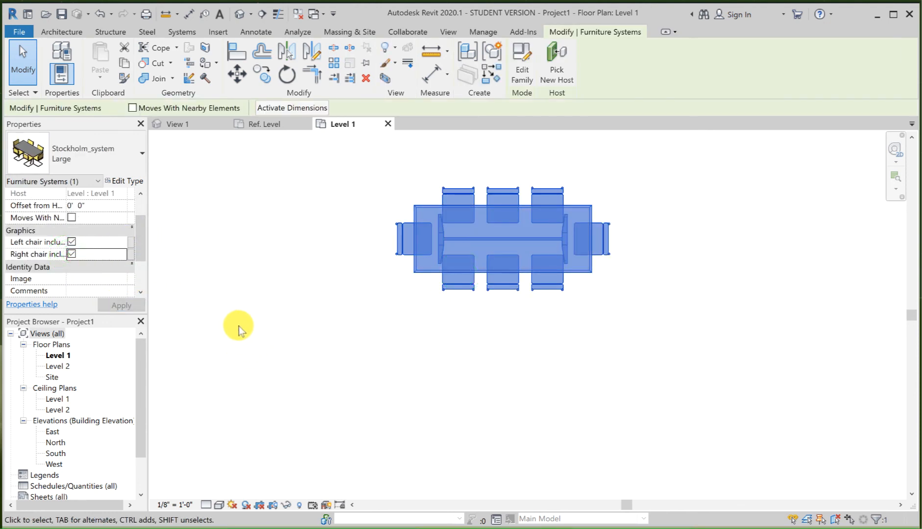
# Step: Change the table on Level 1 to the Small type and turn off both its left and right end chairs
pyautogui.click(91, 156)
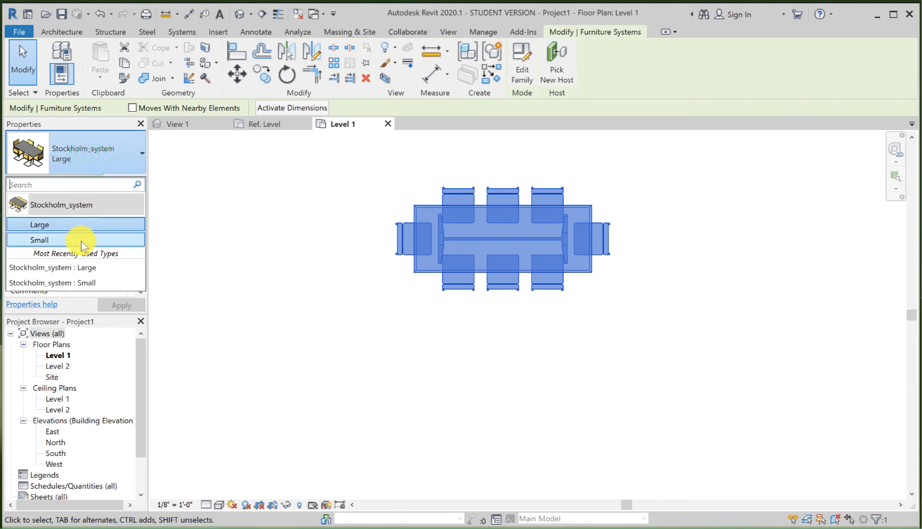
pyautogui.click(84, 239)
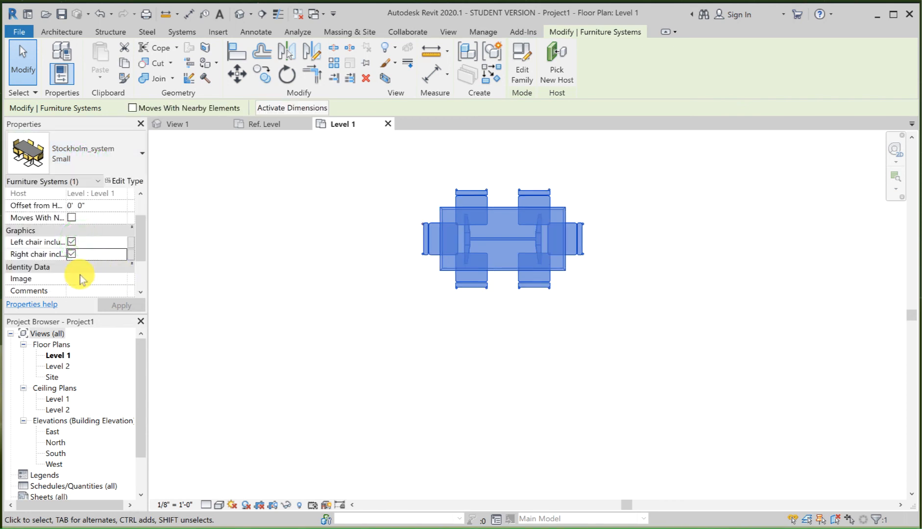
pyautogui.click(71, 241)
pyautogui.click(71, 254)
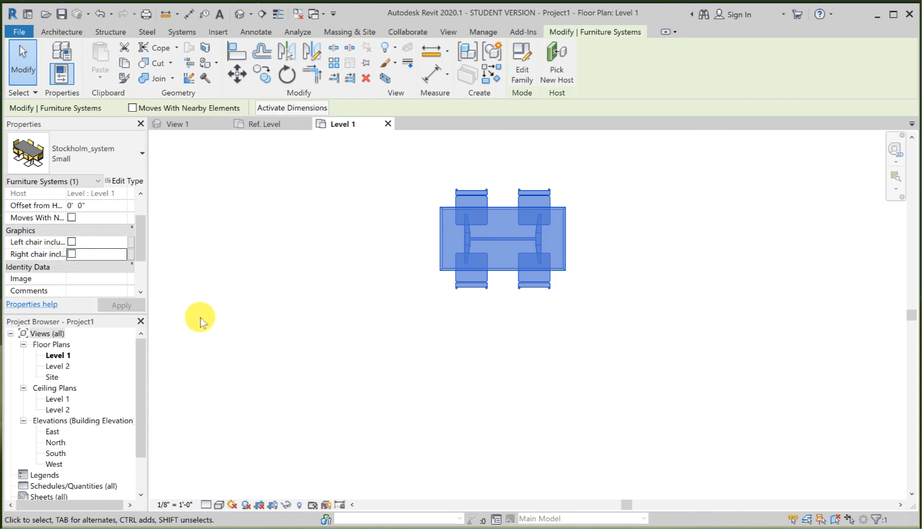
# Step: Return to the family's Ref. Level view and save the Stockholm_system family
pyautogui.click(268, 124)
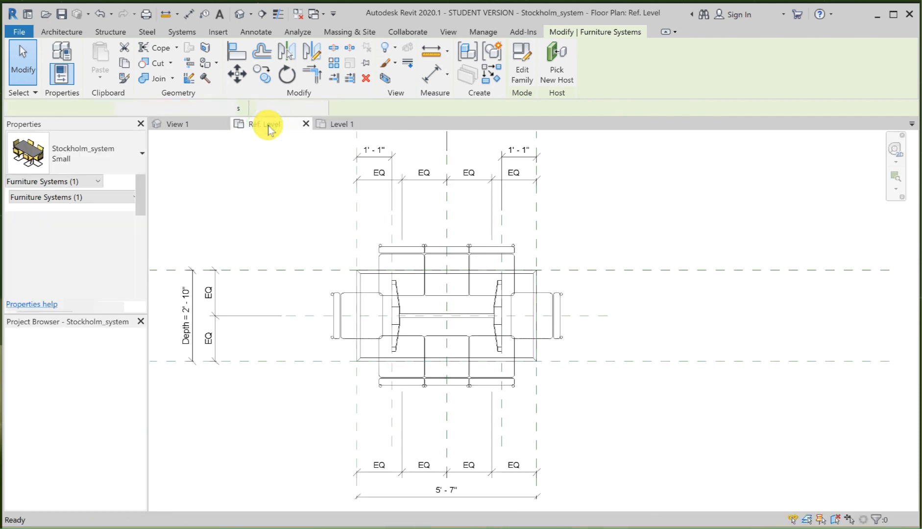
pyautogui.click(61, 15)
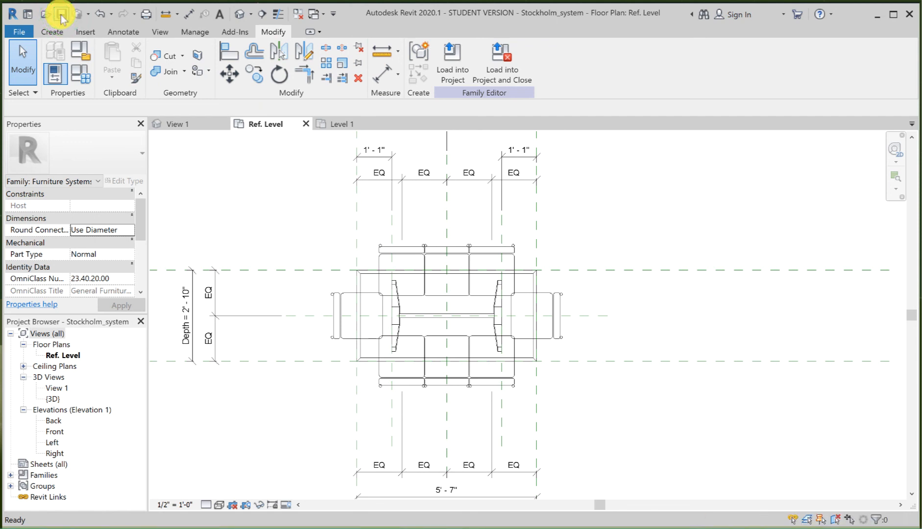